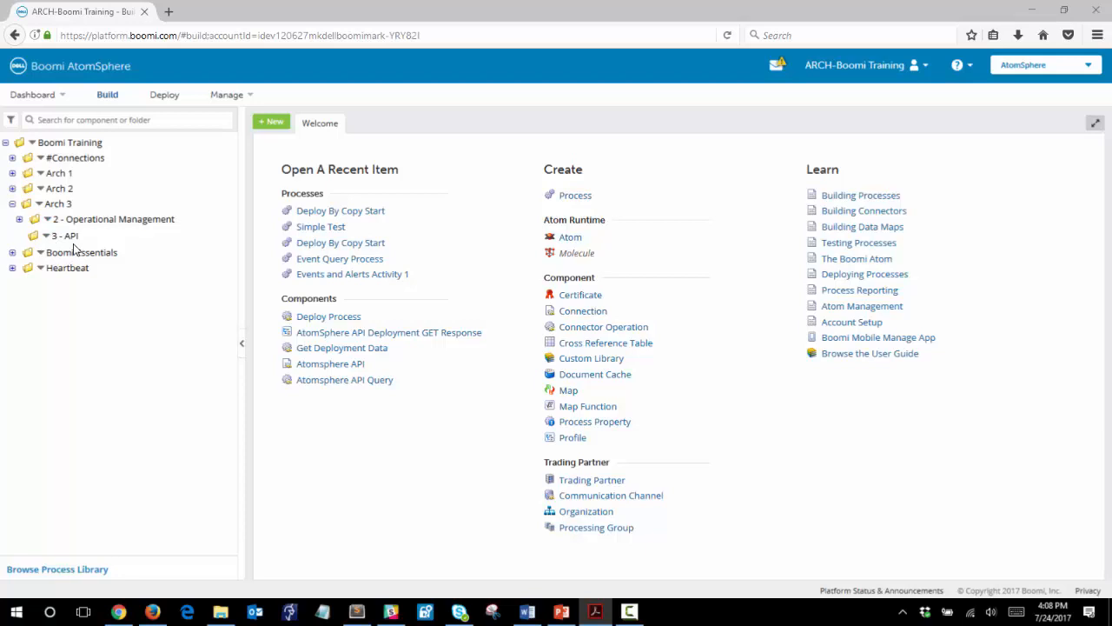
Step: Search the Boomi Process Library for arch3 processes
{"action": "left_click", "coordinate": [80, 572]}
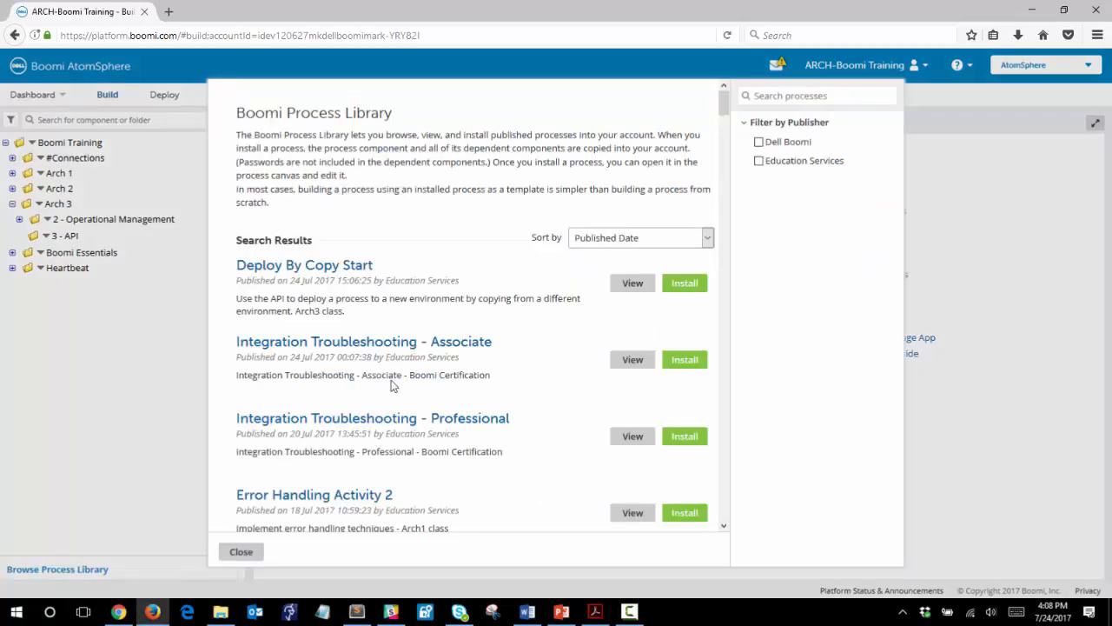
{"action": "left_click", "coordinate": [781, 96]}
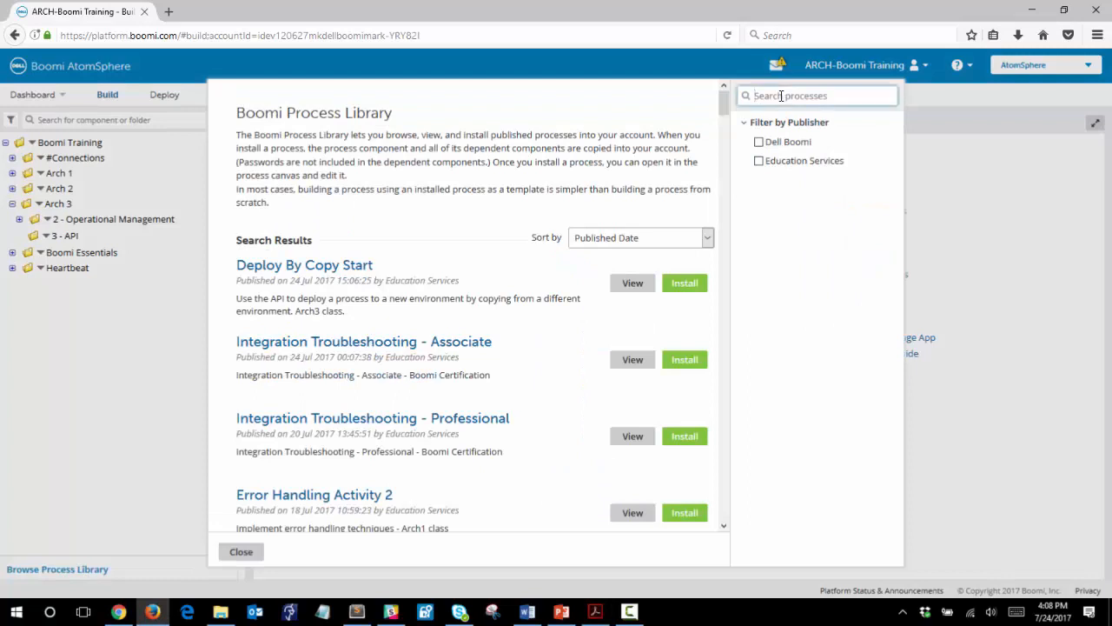
{"action": "type", "text": "arch3"}
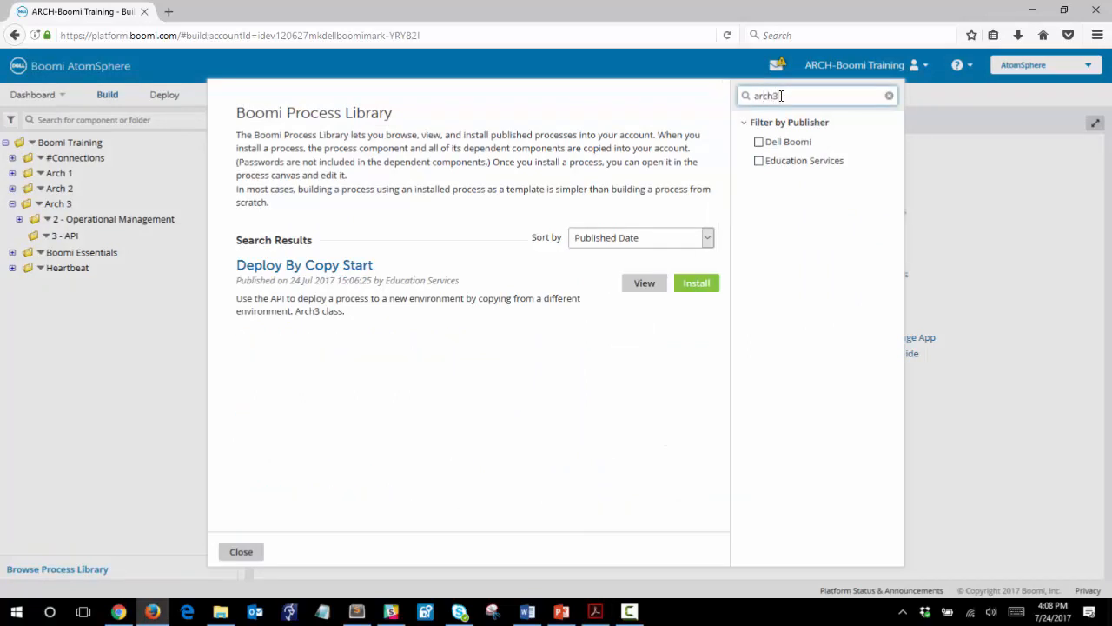
Step: Install the Deploy By Copy Start process into \Boomi Training\Arch 3\3 - API and view the installed process
{"action": "left_click", "coordinate": [702, 284]}
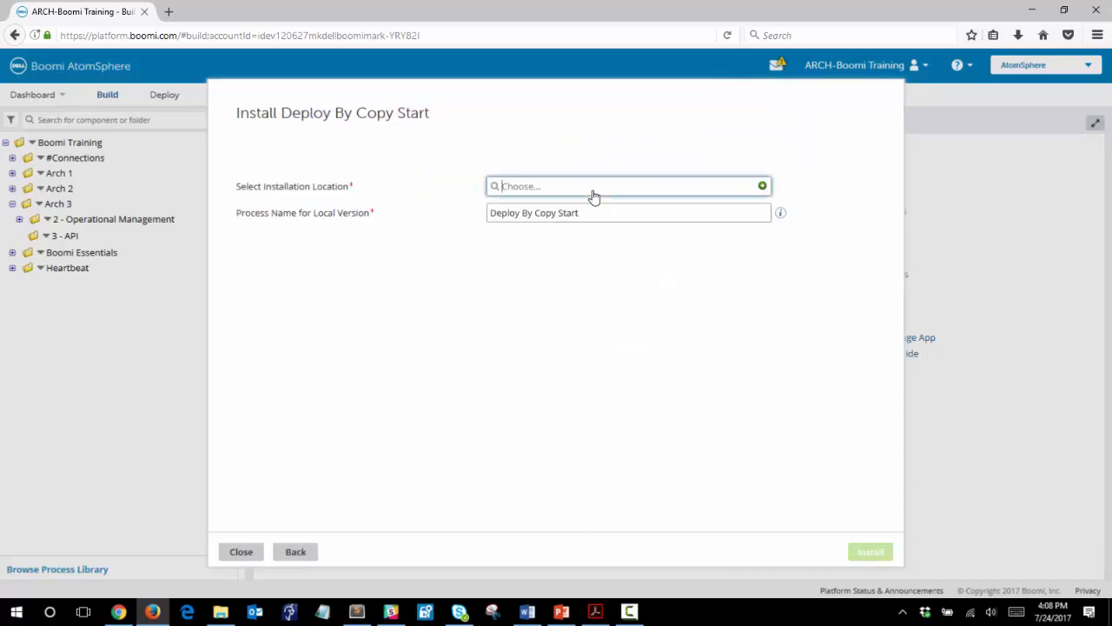
{"action": "left_click", "coordinate": [591, 188]}
{"action": "left_click", "coordinate": [502, 294]}
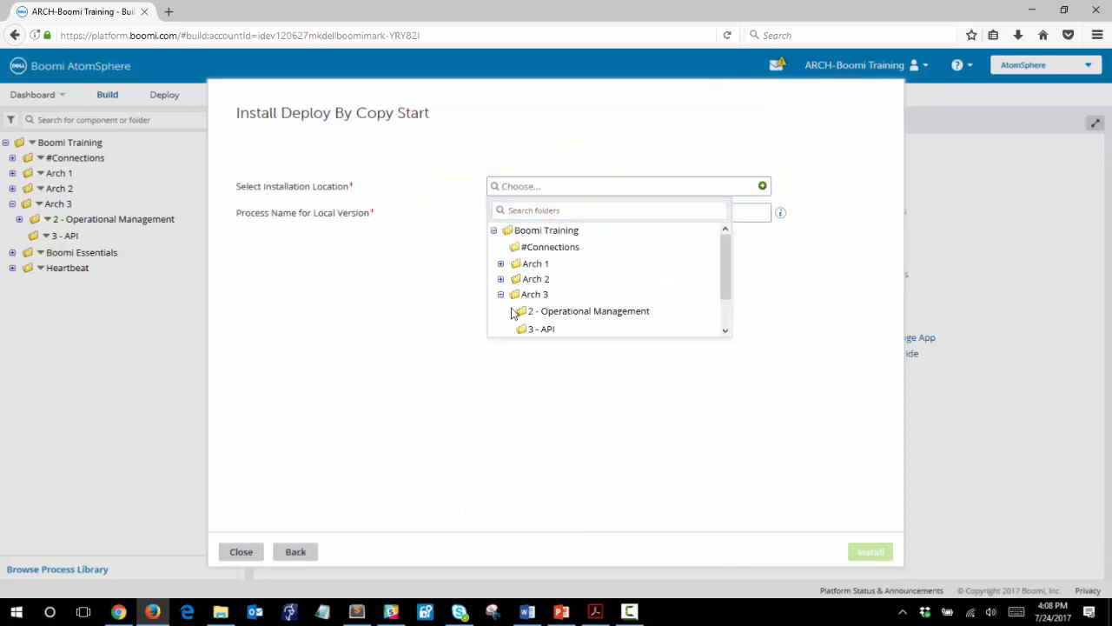
{"action": "left_click", "coordinate": [530, 329]}
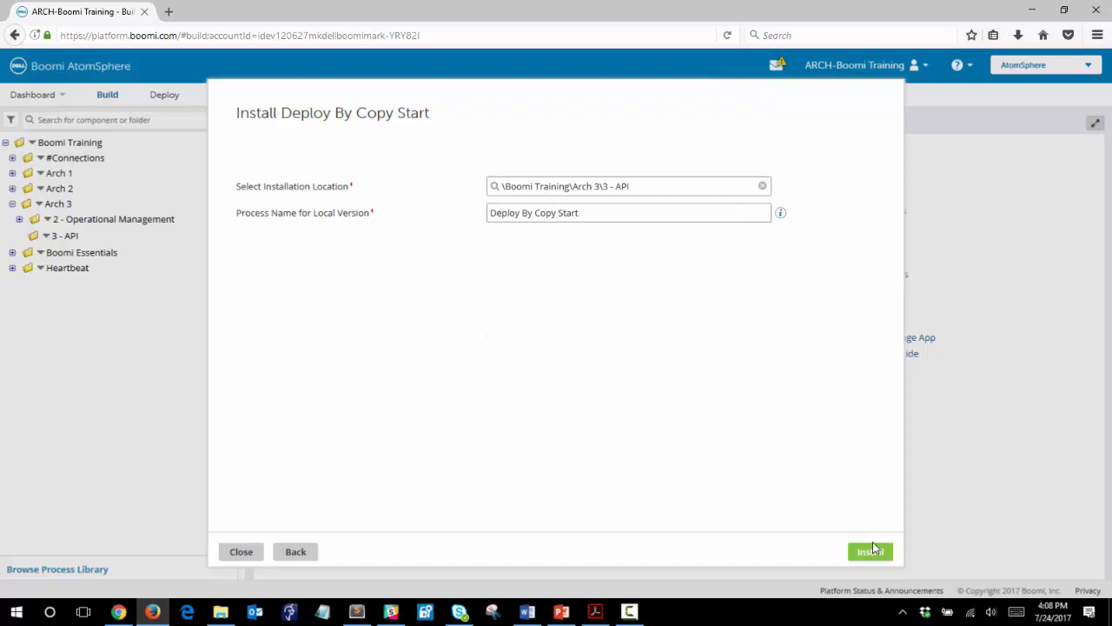
{"action": "left_click", "coordinate": [869, 553]}
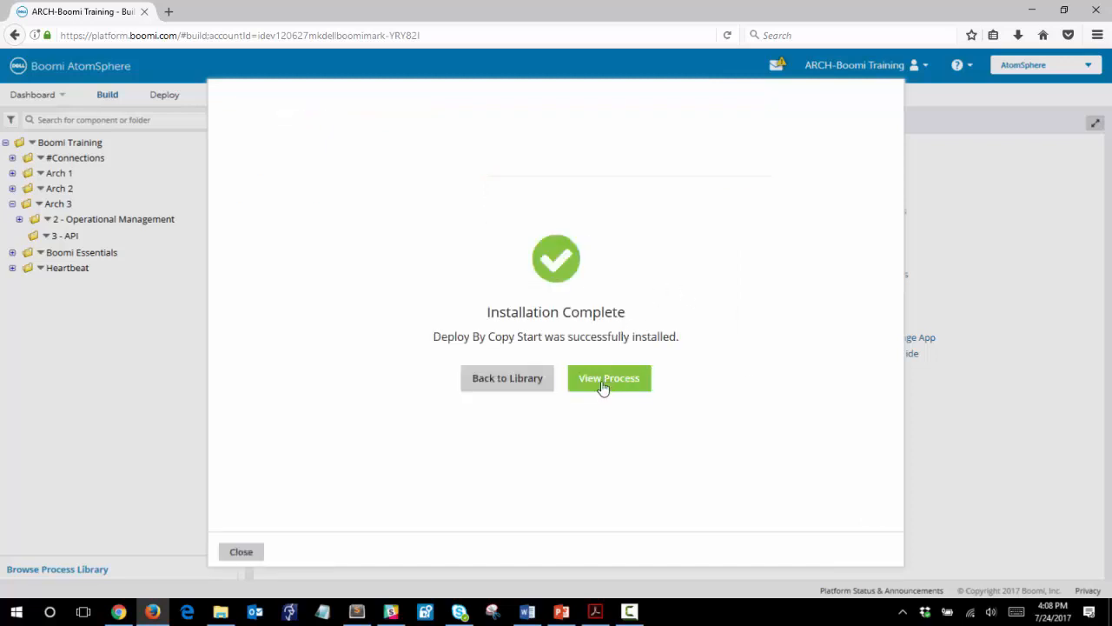
{"action": "left_click", "coordinate": [602, 387]}
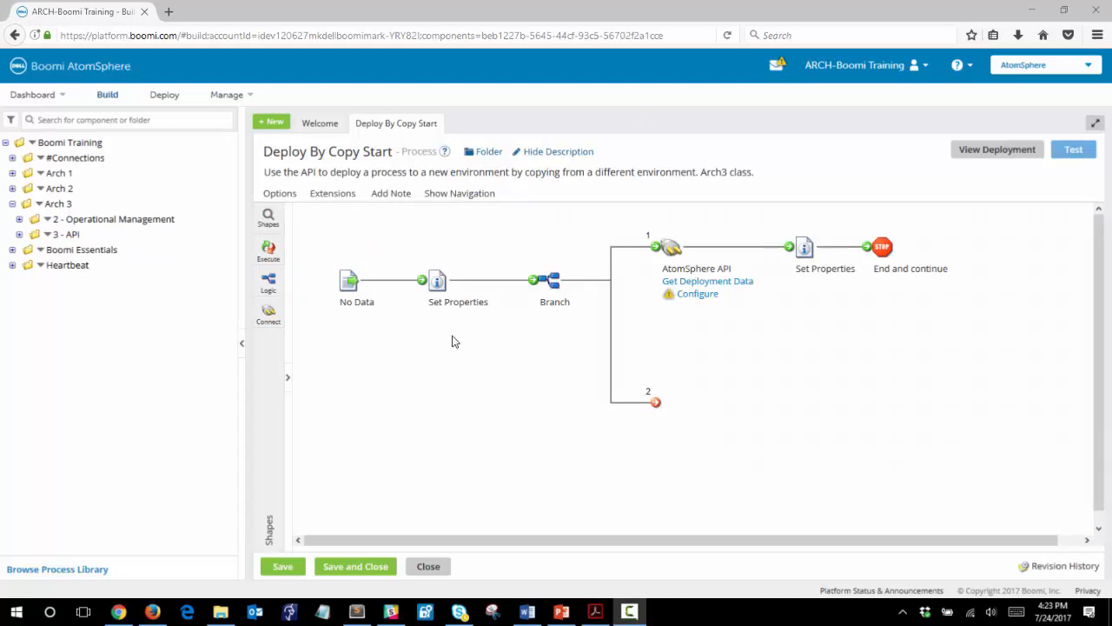
Step: Review the values of PROCESS_NAME, SOURCE_DEPLOYMENT and TARGET_ENVIR_ID in the Set Properties shape before the branch
{"action": "mouse_move", "coordinate": [437, 287]}
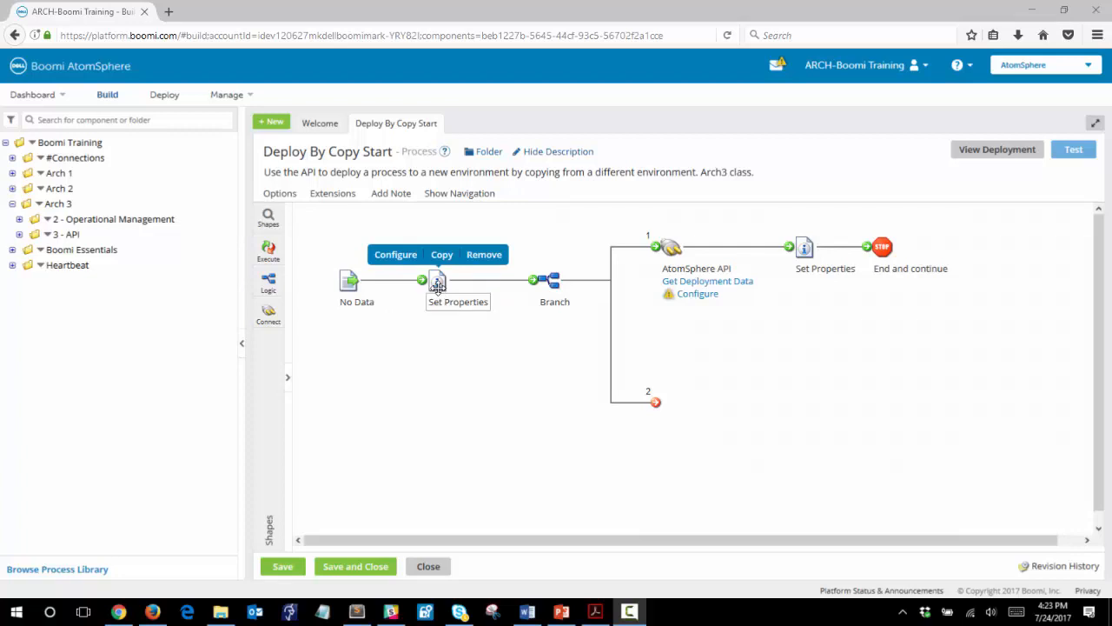
{"action": "left_click", "coordinate": [437, 287]}
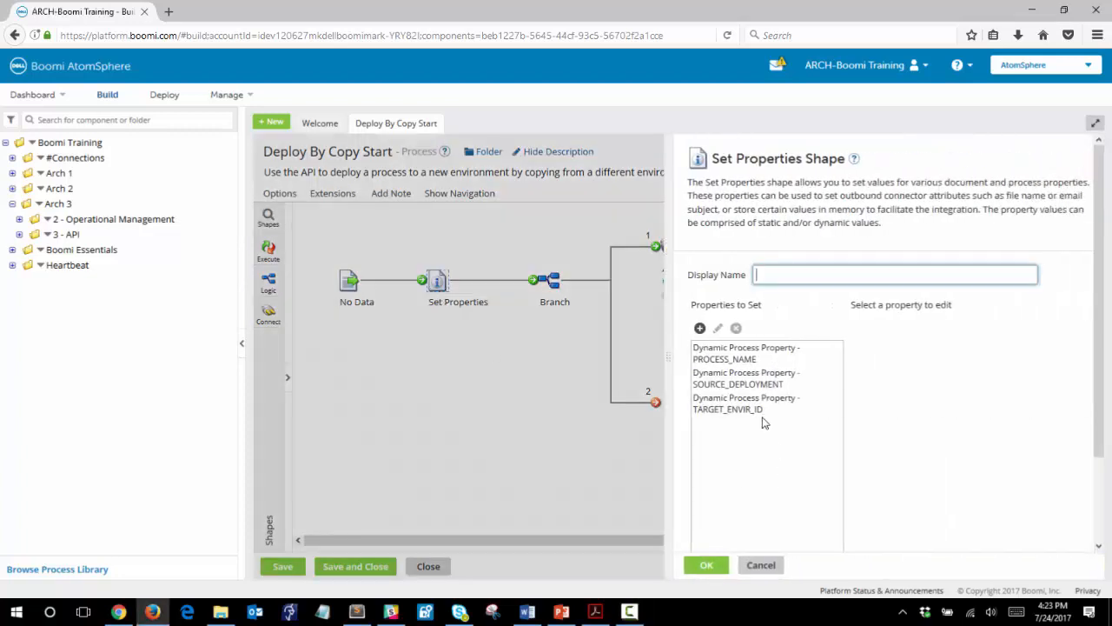
{"action": "left_click", "coordinate": [742, 361]}
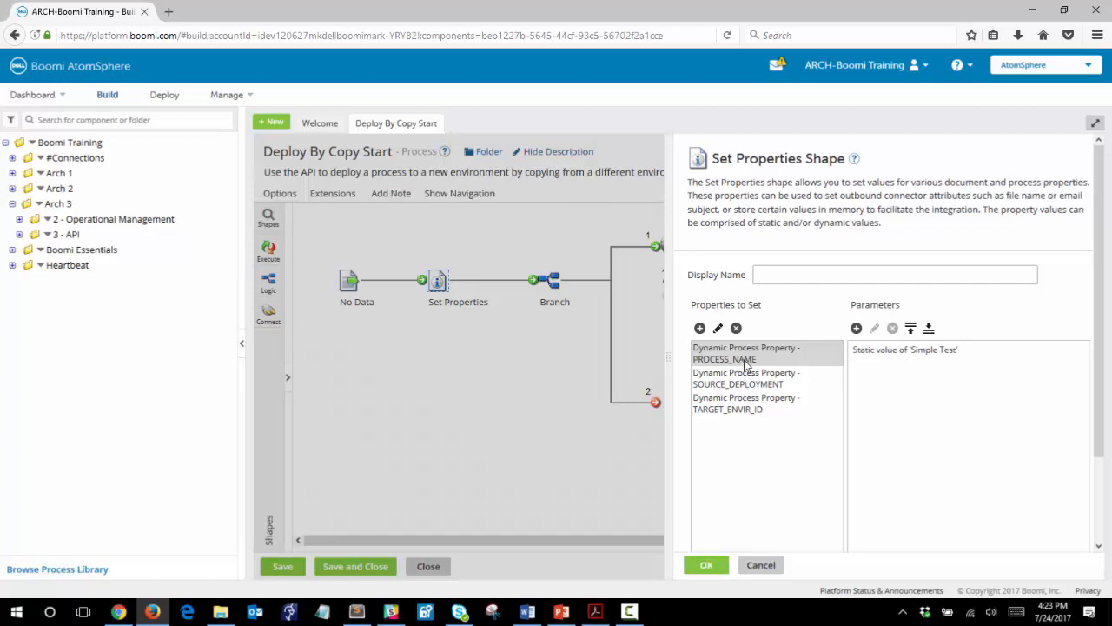
{"action": "left_click", "coordinate": [756, 387]}
{"action": "left_click", "coordinate": [754, 413]}
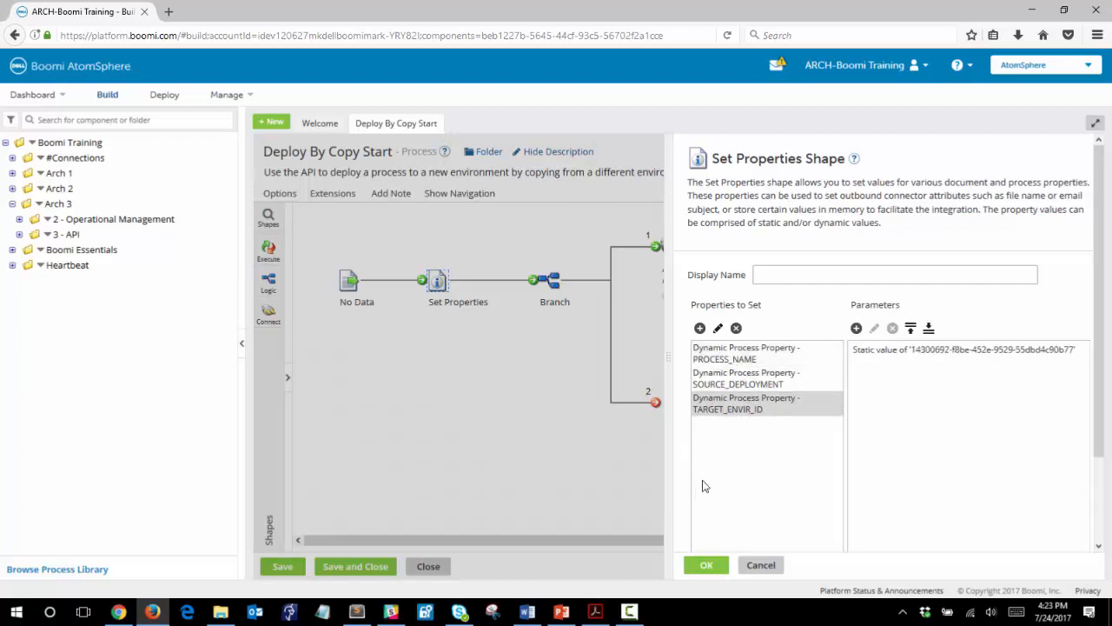
{"action": "left_click", "coordinate": [708, 566]}
Step: Assign the Atomsphere API connection from the #Connections folder to the AtomSphere API connector on branch 1
{"action": "mouse_move", "coordinate": [673, 251]}
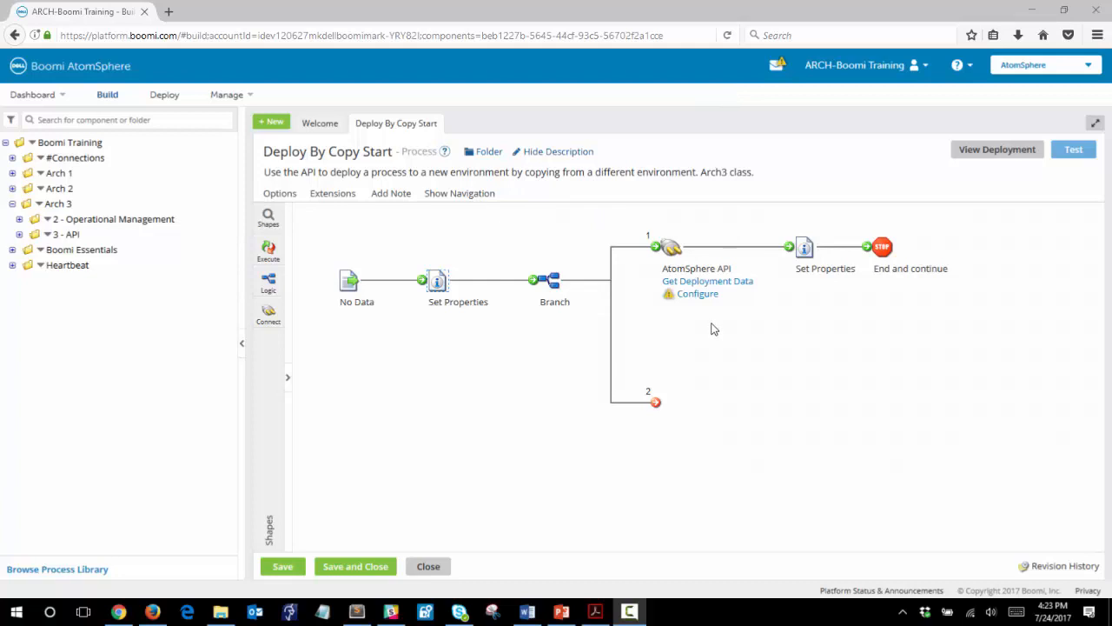
{"action": "mouse_move", "coordinate": [670, 300]}
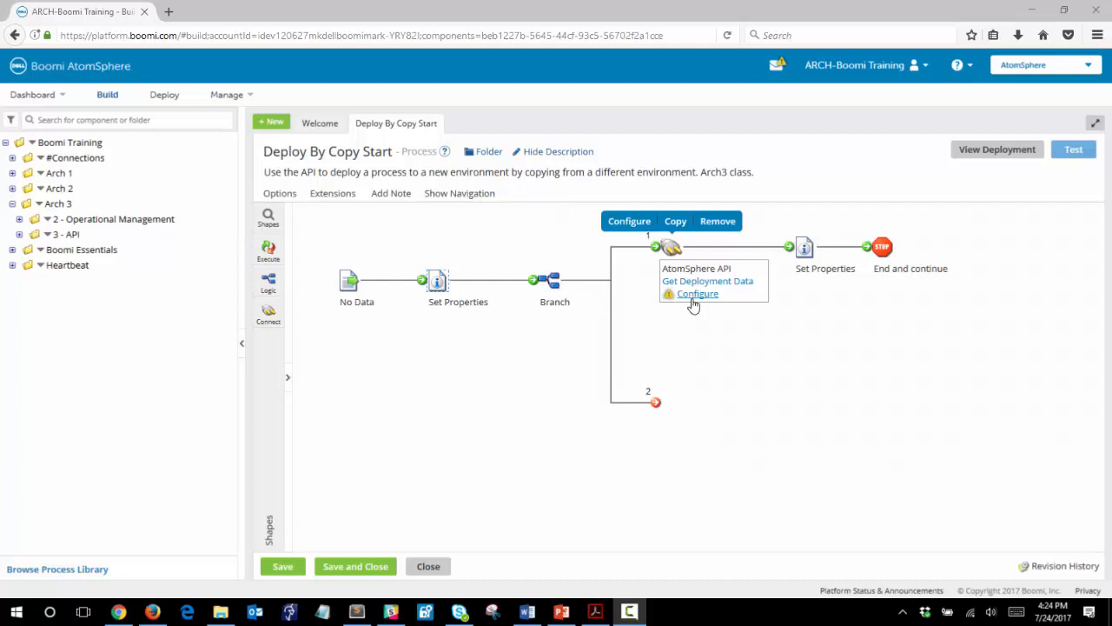
{"action": "left_click", "coordinate": [693, 298]}
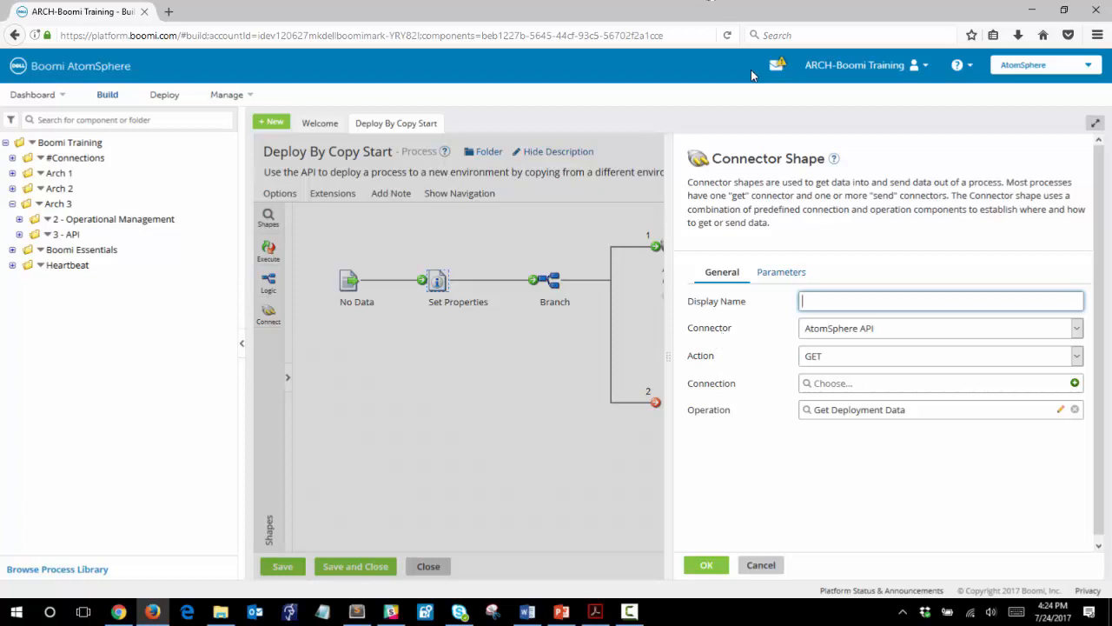
{"action": "left_click", "coordinate": [856, 385]}
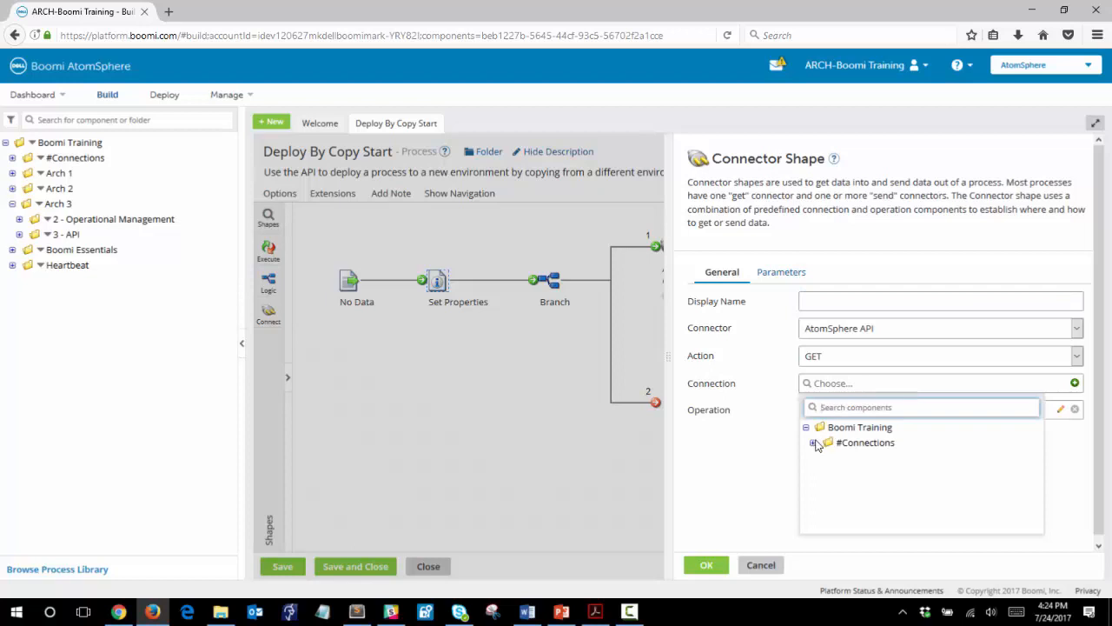
{"action": "left_click", "coordinate": [812, 442]}
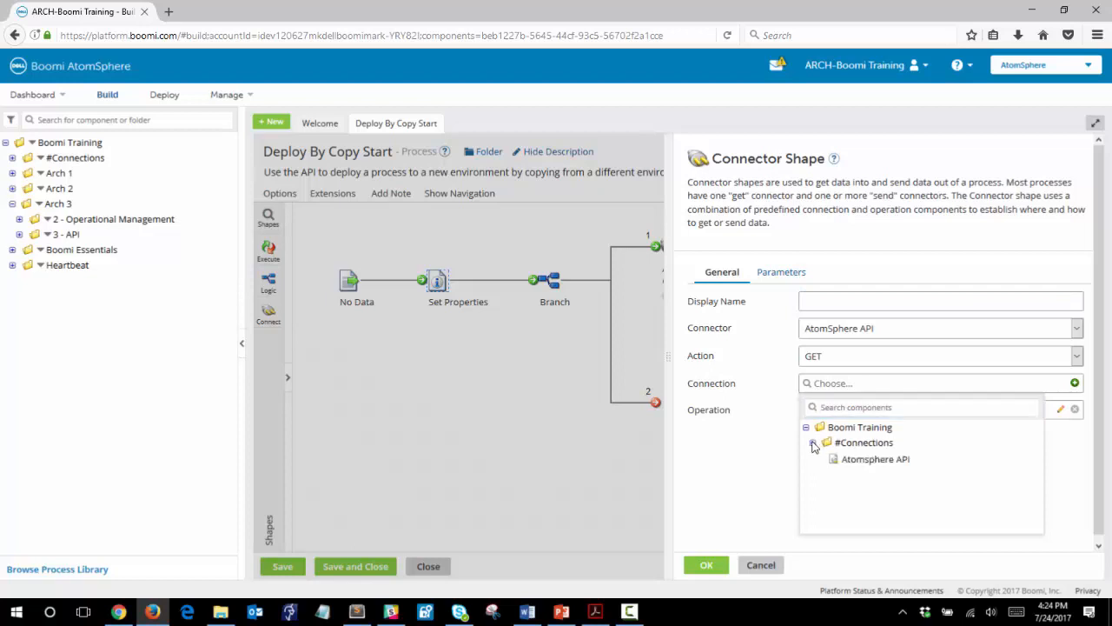
{"action": "left_click", "coordinate": [876, 460]}
{"action": "left_click", "coordinate": [706, 565]}
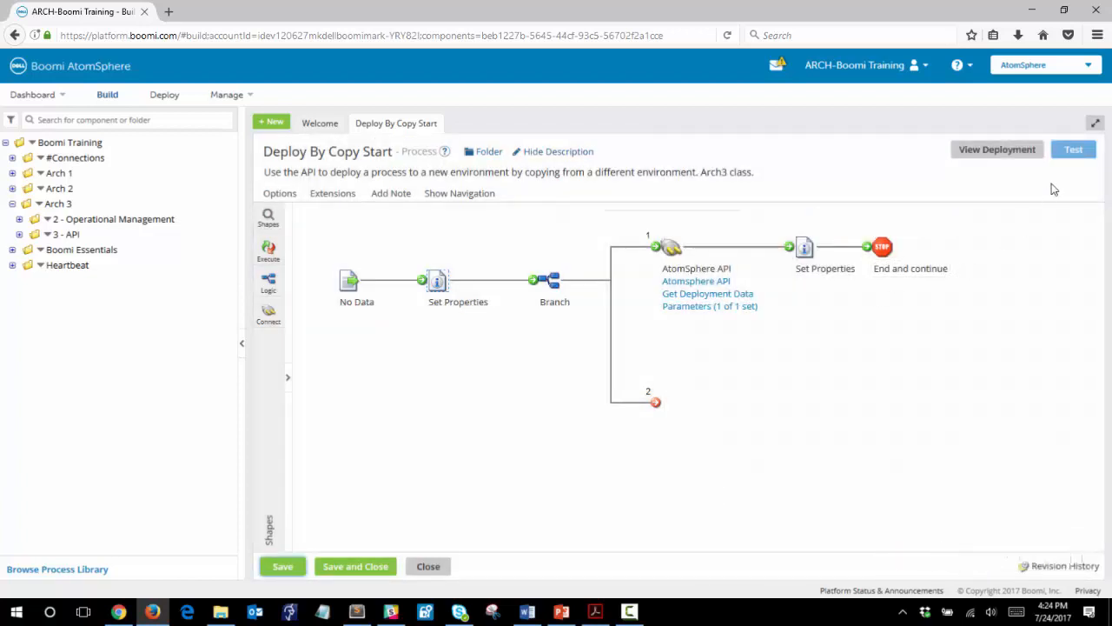
Step: Run a test of Deploy By Copy Start on the Test Atom Cloud and return to the process canvas
{"action": "left_click", "coordinate": [1073, 151]}
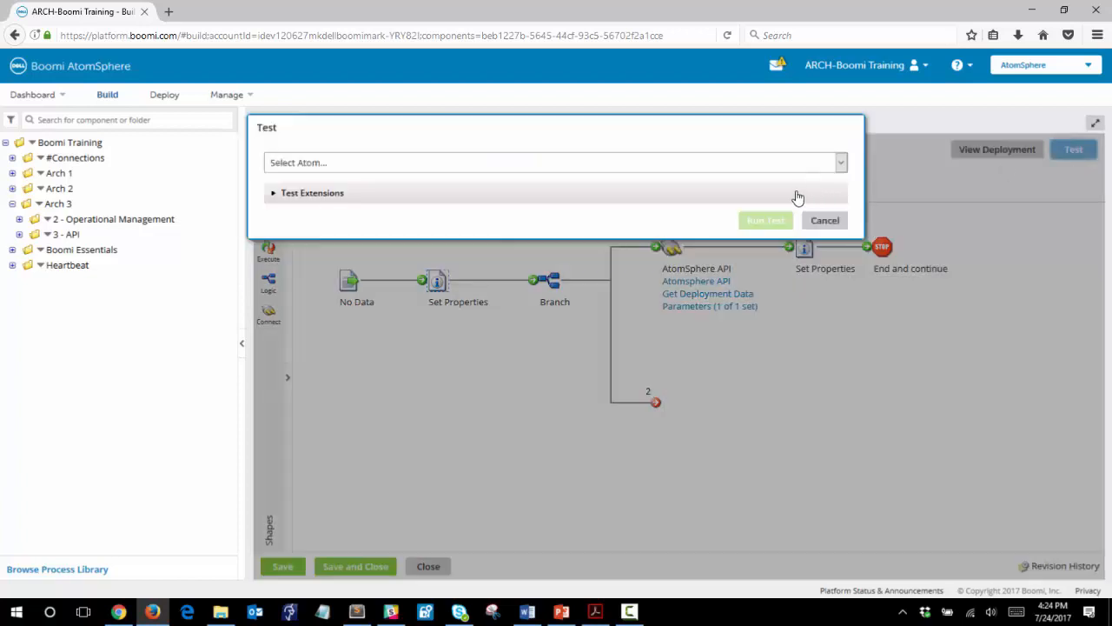
{"action": "left_click", "coordinate": [700, 165]}
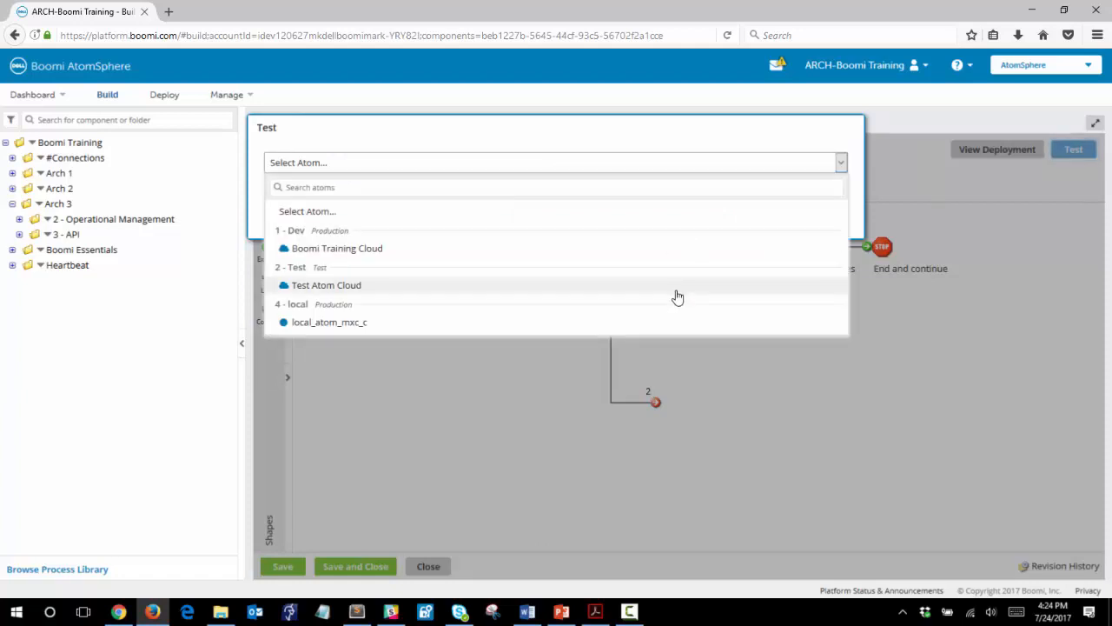
{"action": "left_click", "coordinate": [678, 297]}
{"action": "left_click", "coordinate": [770, 224]}
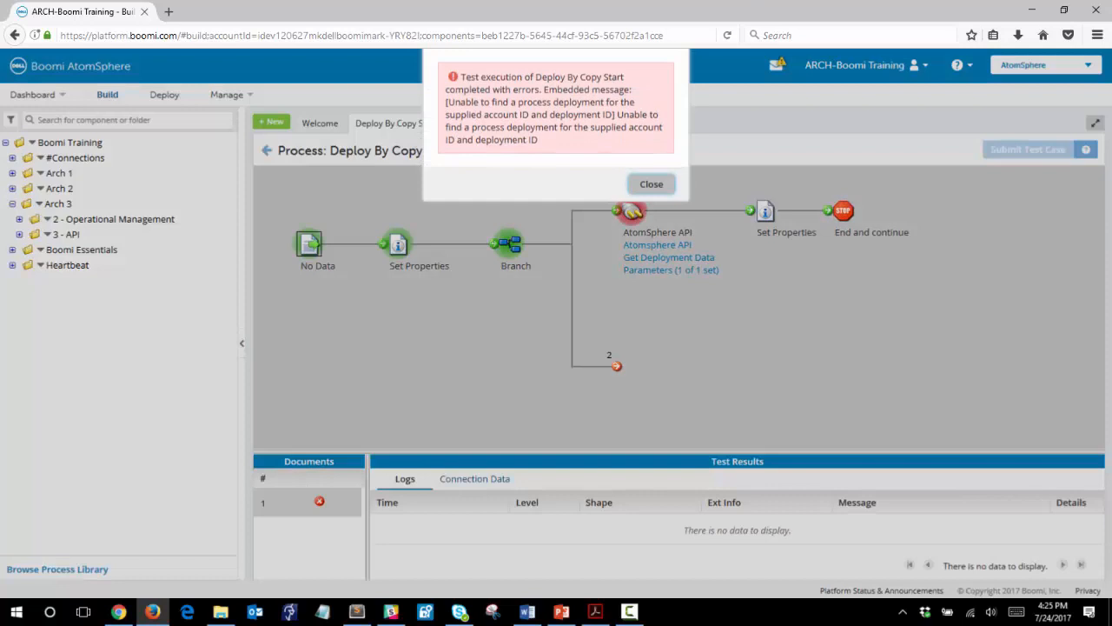
{"action": "left_click", "coordinate": [650, 186]}
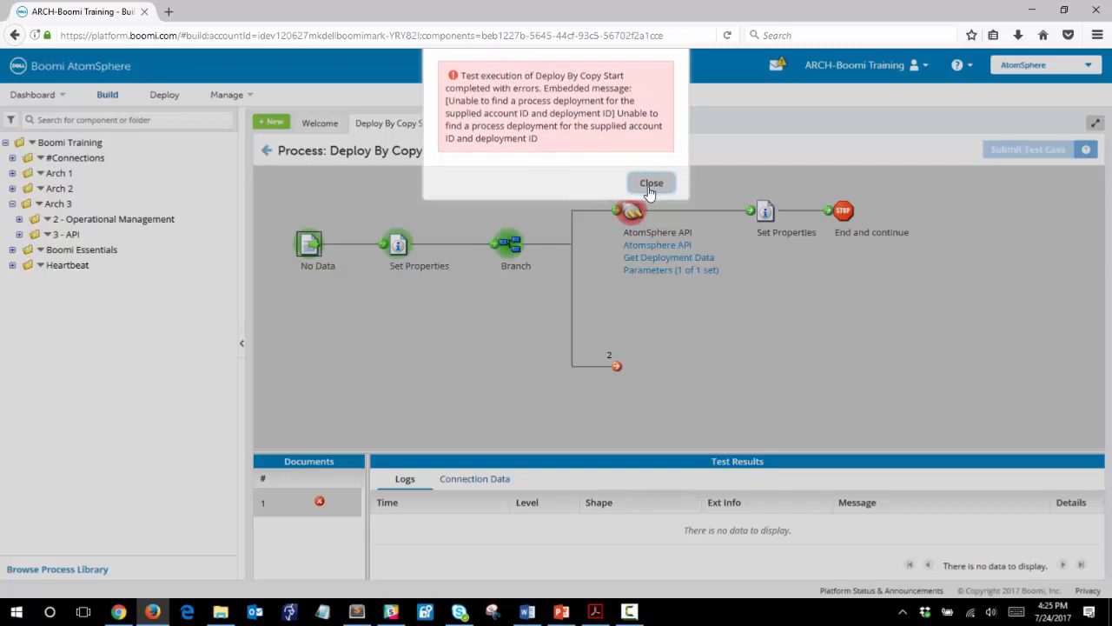
{"action": "left_click", "coordinate": [267, 152]}
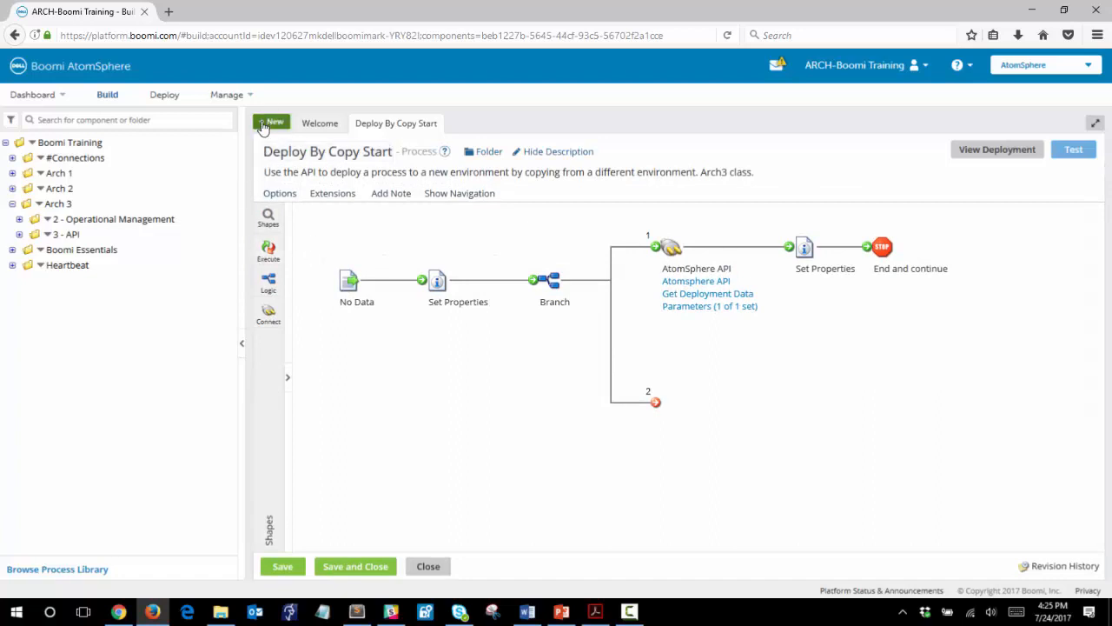
Step: Create a process named Simple Test in \Boomi Training\Arch 3\3 - API with a No Data start shape
{"action": "left_click", "coordinate": [266, 123]}
{"action": "left_click", "coordinate": [466, 142]}
{"action": "type", "text": "Simple Tes"}
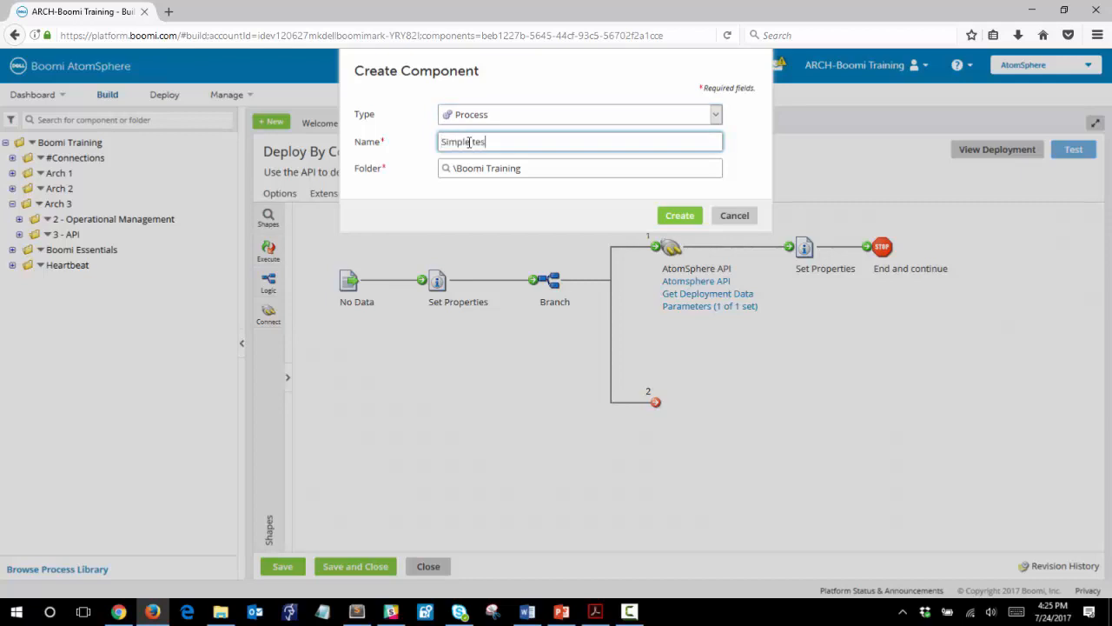
{"action": "type", "text": "t"}
{"action": "left_click", "coordinate": [612, 174]}
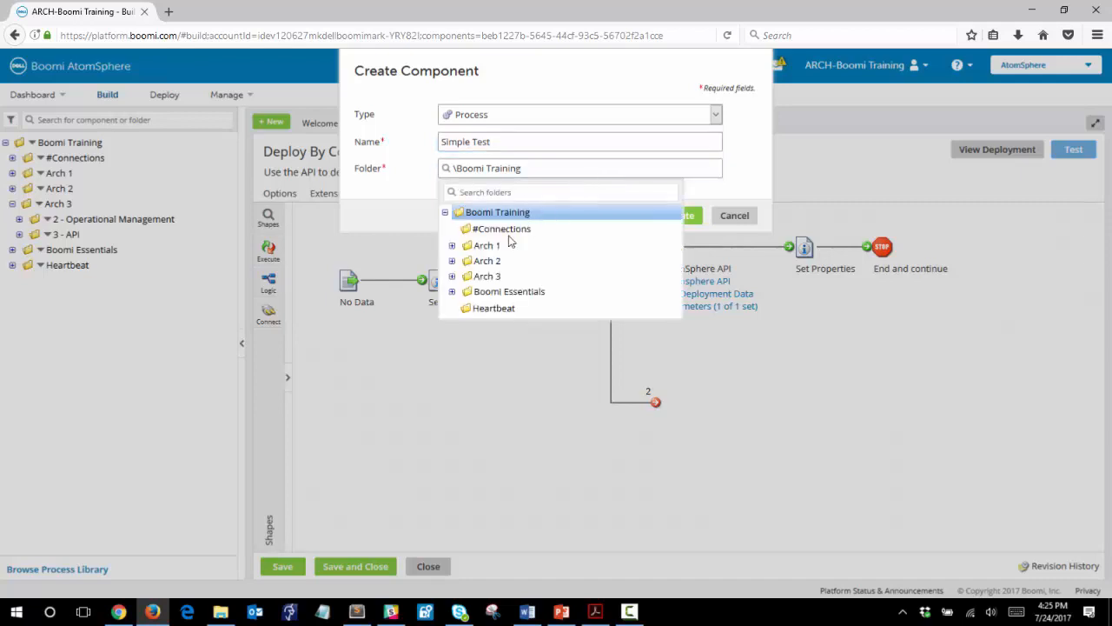
{"action": "left_click", "coordinate": [459, 280]}
{"action": "left_click", "coordinate": [483, 307]}
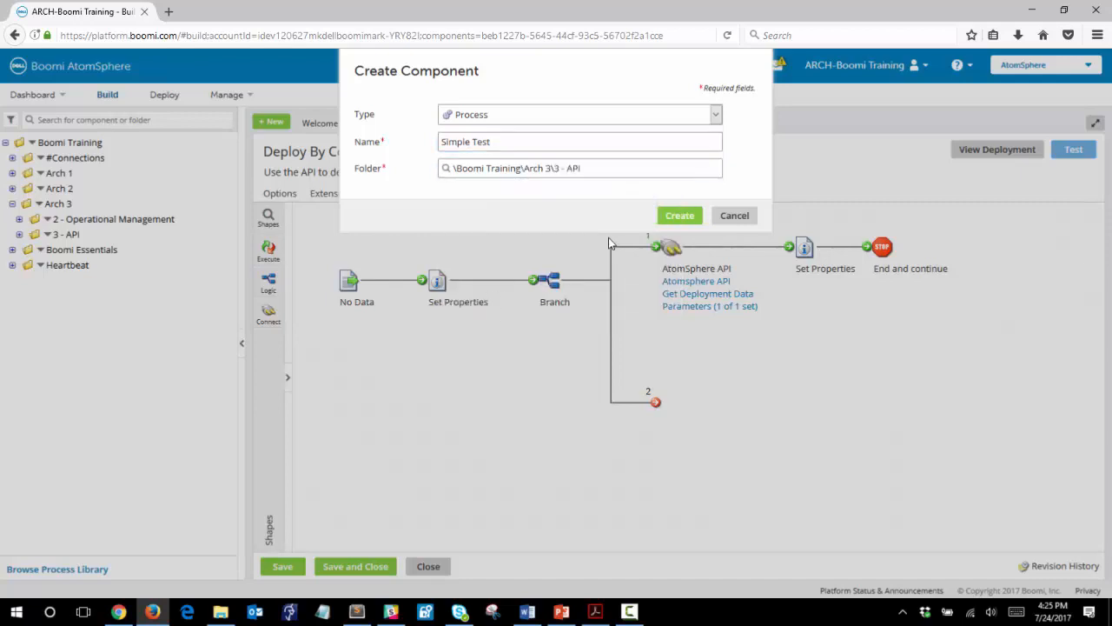
{"action": "left_click", "coordinate": [667, 222]}
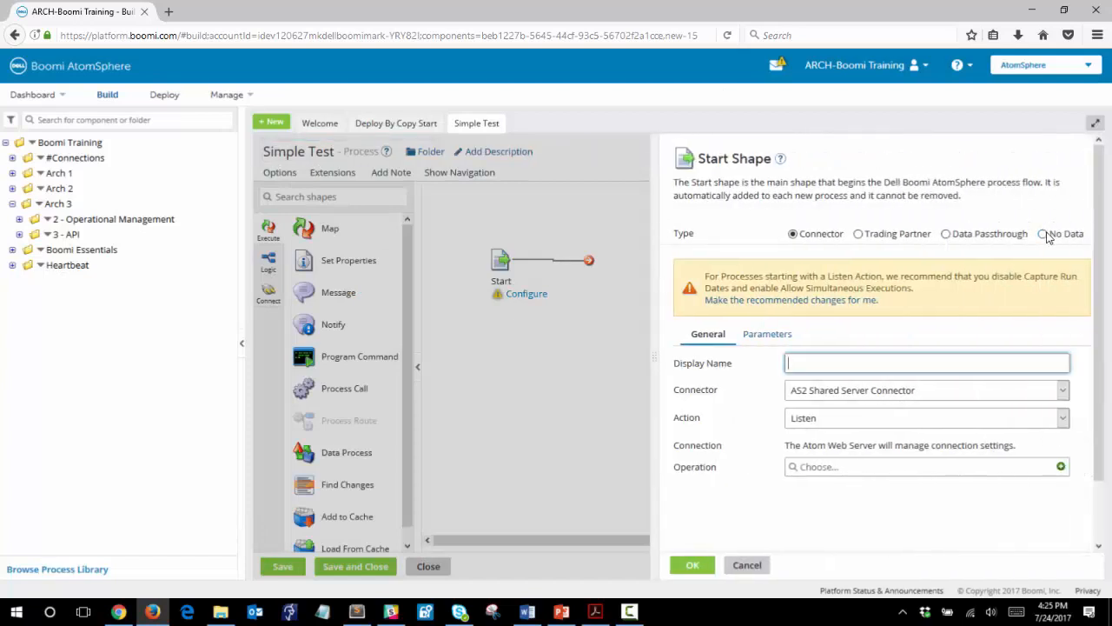
{"action": "left_click", "coordinate": [1042, 234]}
{"action": "left_click", "coordinate": [705, 572]}
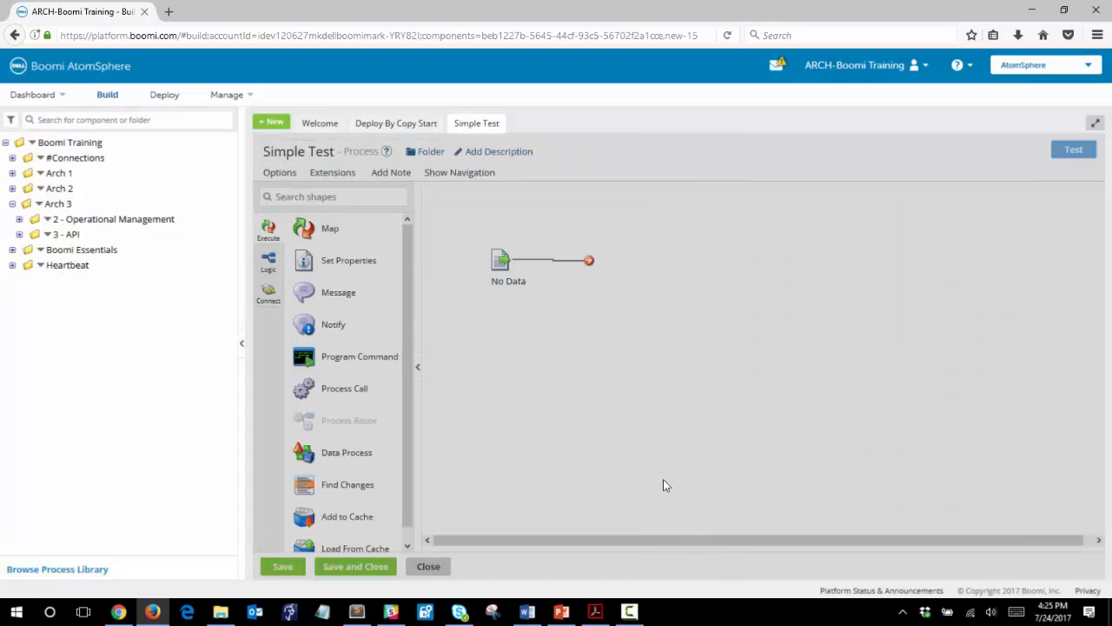
Step: Connect a Stop shape to the No Data start shape and save the Simple Test process
{"action": "left_click", "coordinate": [268, 262]}
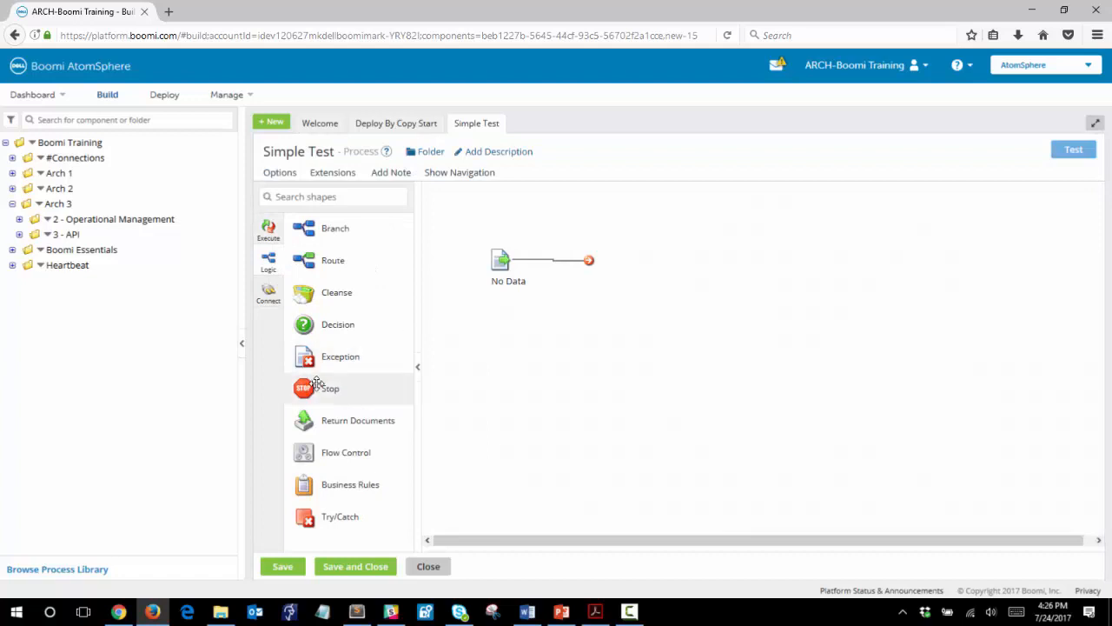
{"action": "left_click_drag", "start_coordinate": [325, 388], "coordinate": [611, 270]}
{"action": "left_click", "coordinate": [755, 563]}
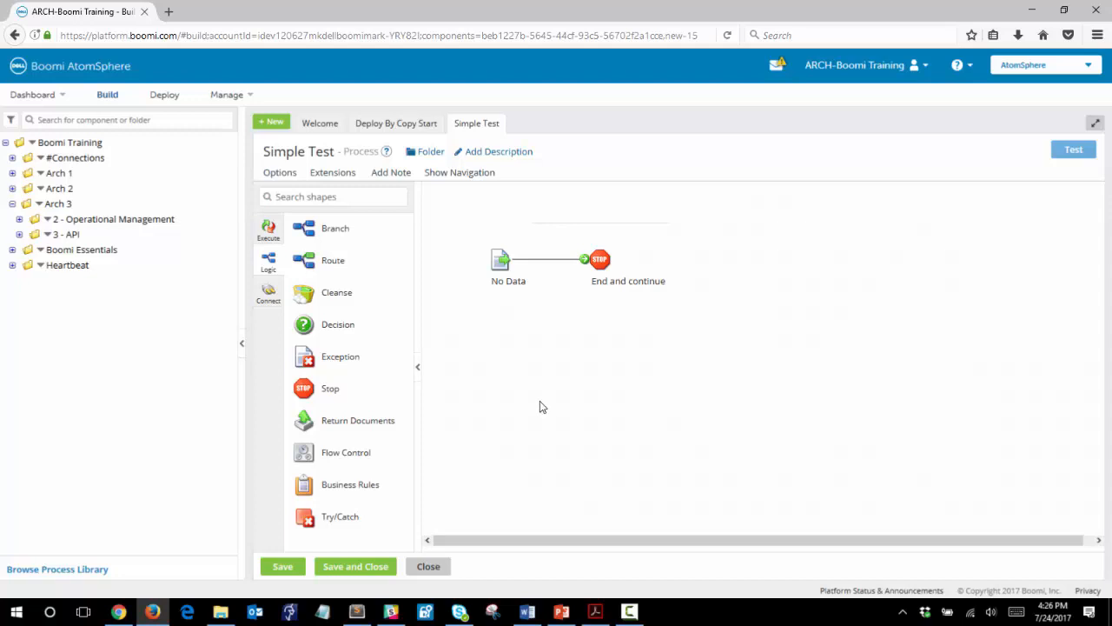
{"action": "left_click", "coordinate": [283, 567]}
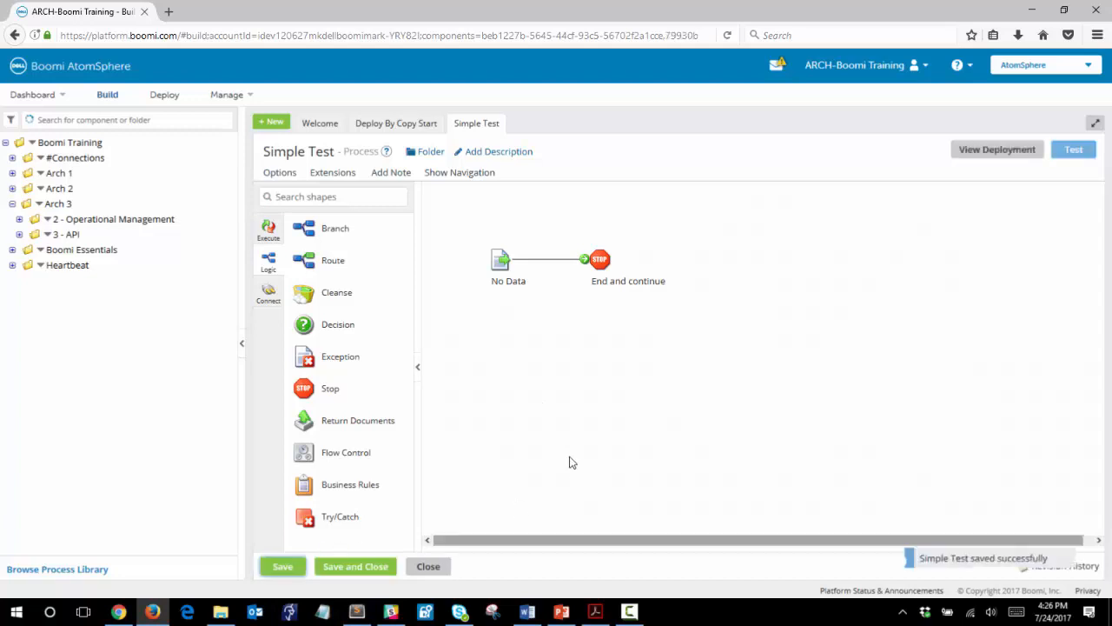
Step: Attach the Simple Test process from Arch 3 > 3 - API to the 2 - Test and 3 - Production environments for deployment
{"action": "left_click", "coordinate": [163, 96]}
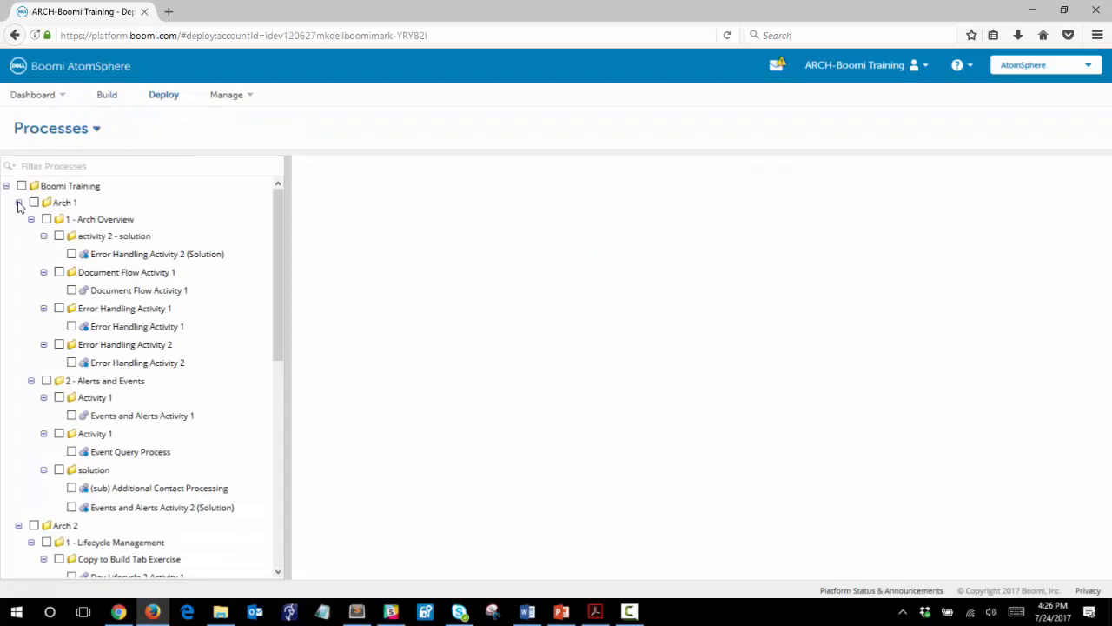
{"action": "left_click", "coordinate": [18, 203]}
{"action": "left_click", "coordinate": [18, 219]}
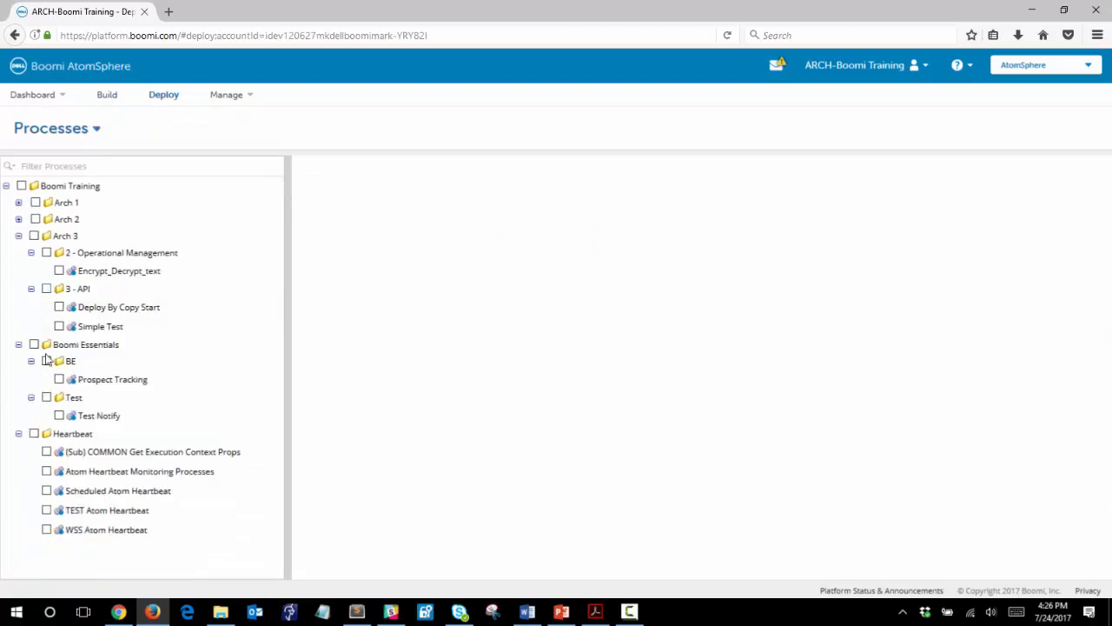
{"action": "left_click", "coordinate": [106, 328]}
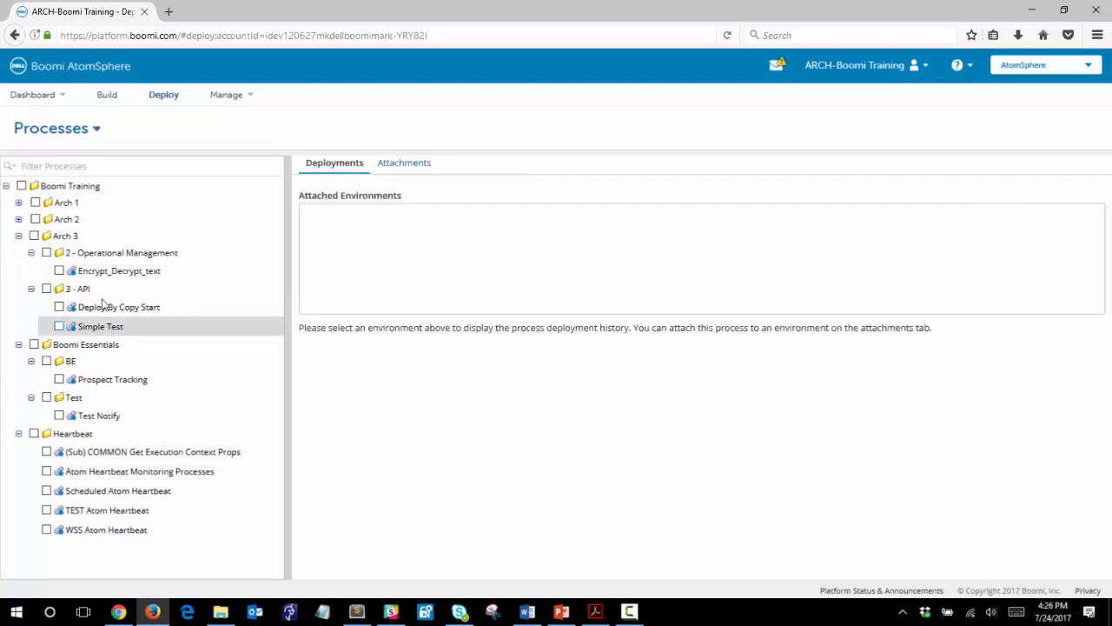
{"action": "left_click", "coordinate": [408, 166]}
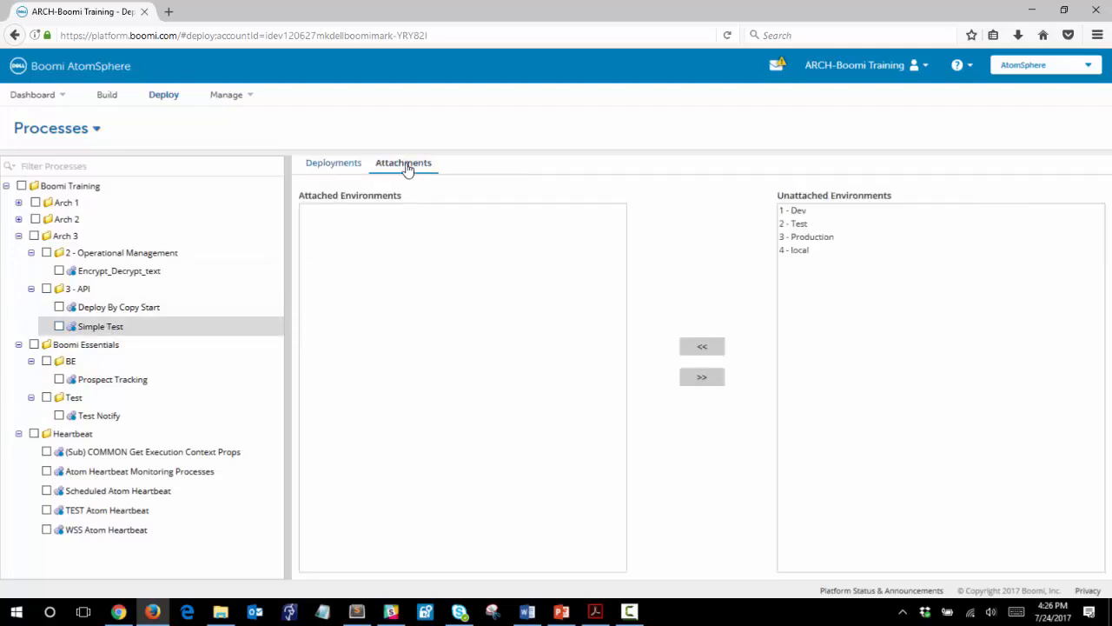
{"action": "left_click", "coordinate": [801, 226]}
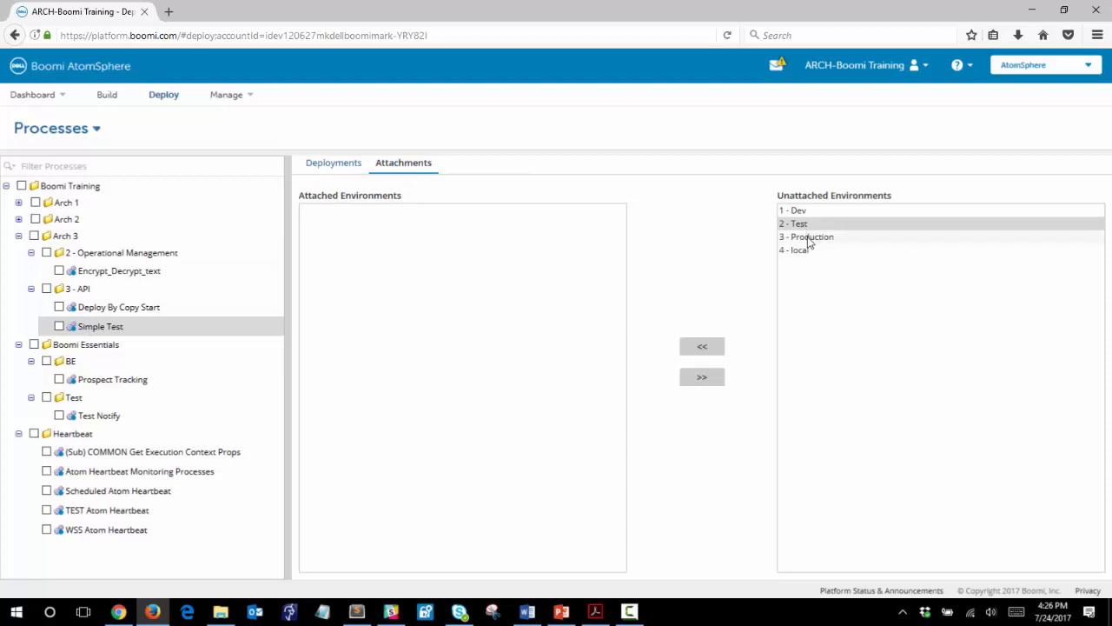
{"action": "left_click", "coordinate": [808, 240], "text": "ctrl"}
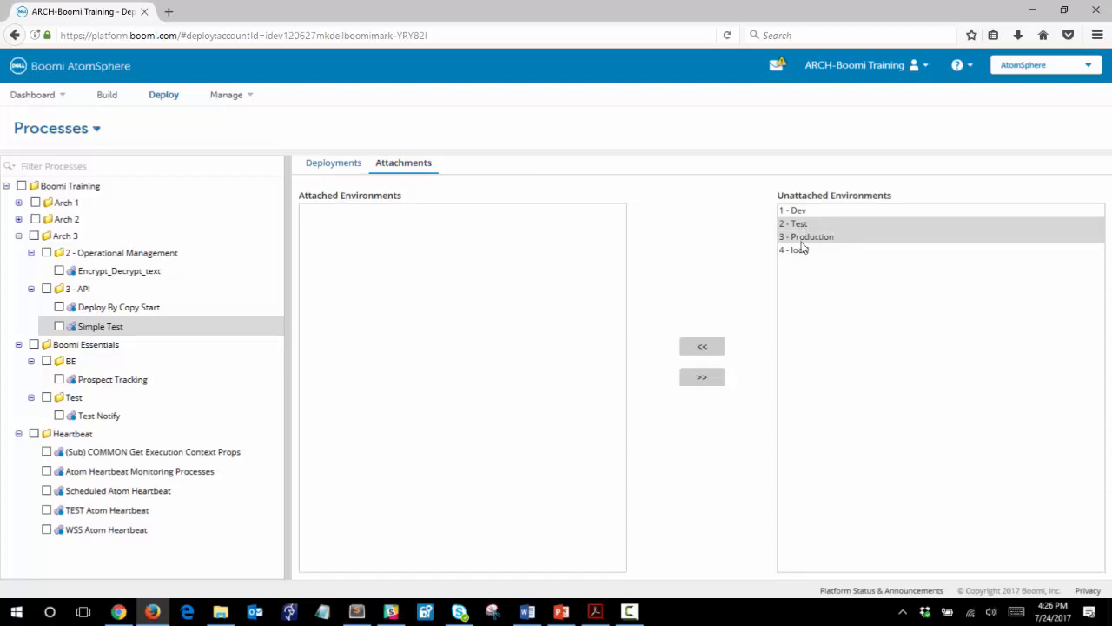
{"action": "left_click", "coordinate": [703, 347]}
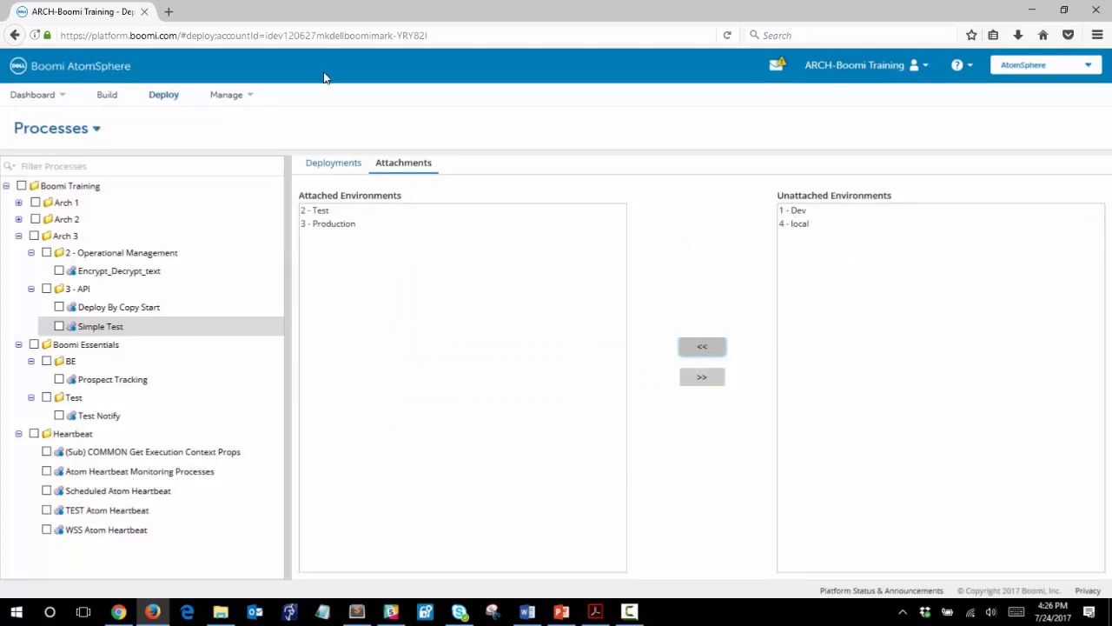
Step: Deploy the latest revision of Simple Test to the 2 - Test environment with the deployment notes "Manual Deployment 1"
{"action": "left_click", "coordinate": [337, 167]}
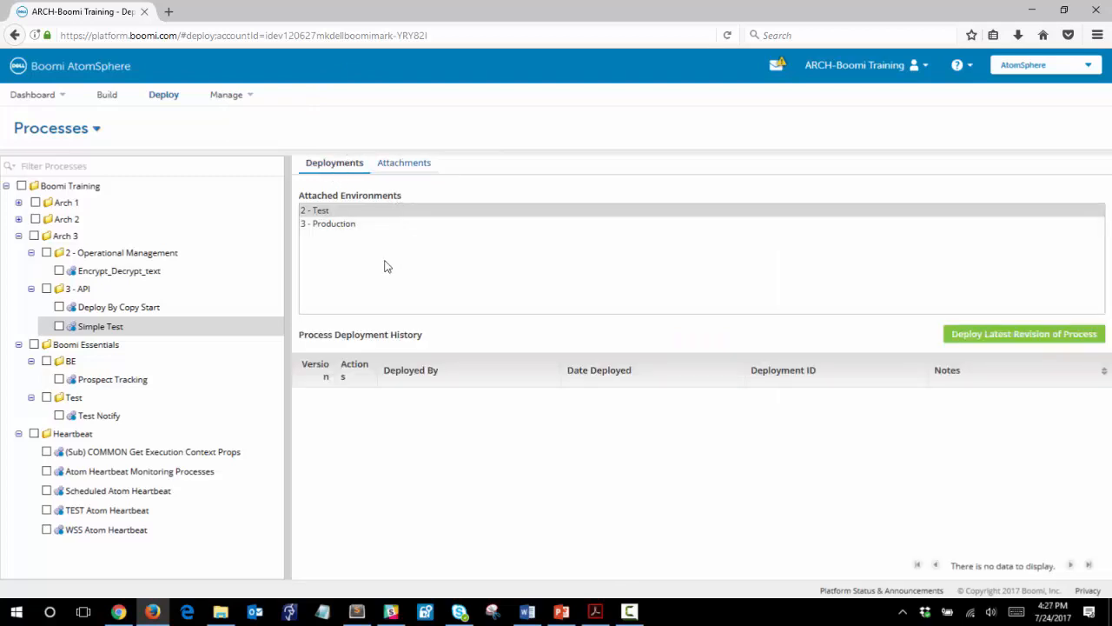
{"action": "left_click", "coordinate": [1003, 341]}
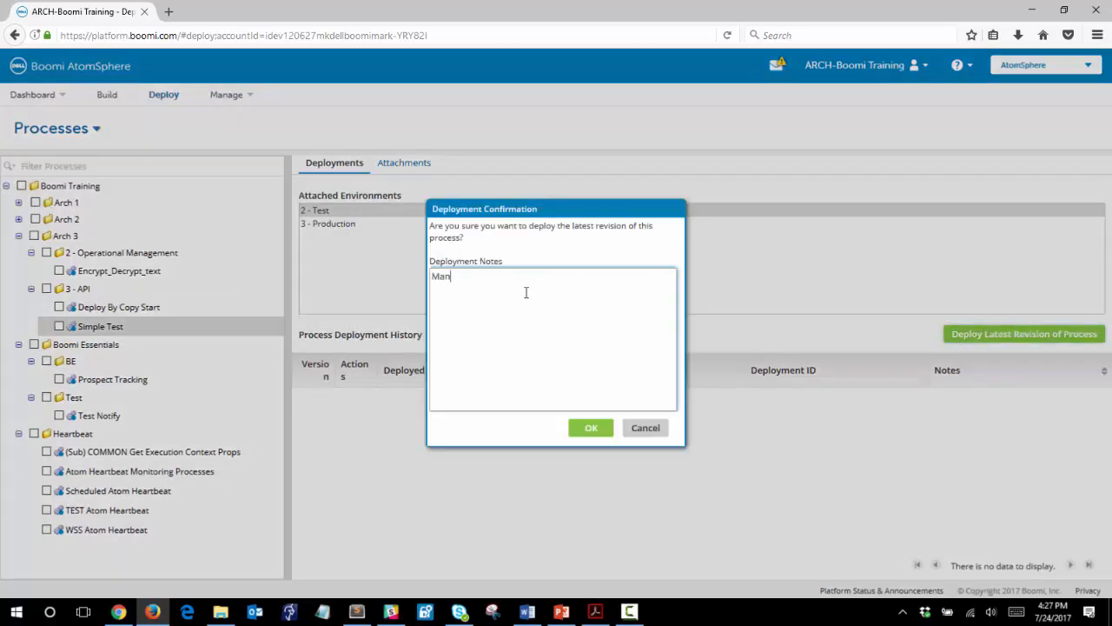
{"action": "type", "text": "Manual Deployment 1"}
{"action": "left_click", "coordinate": [589, 429]}
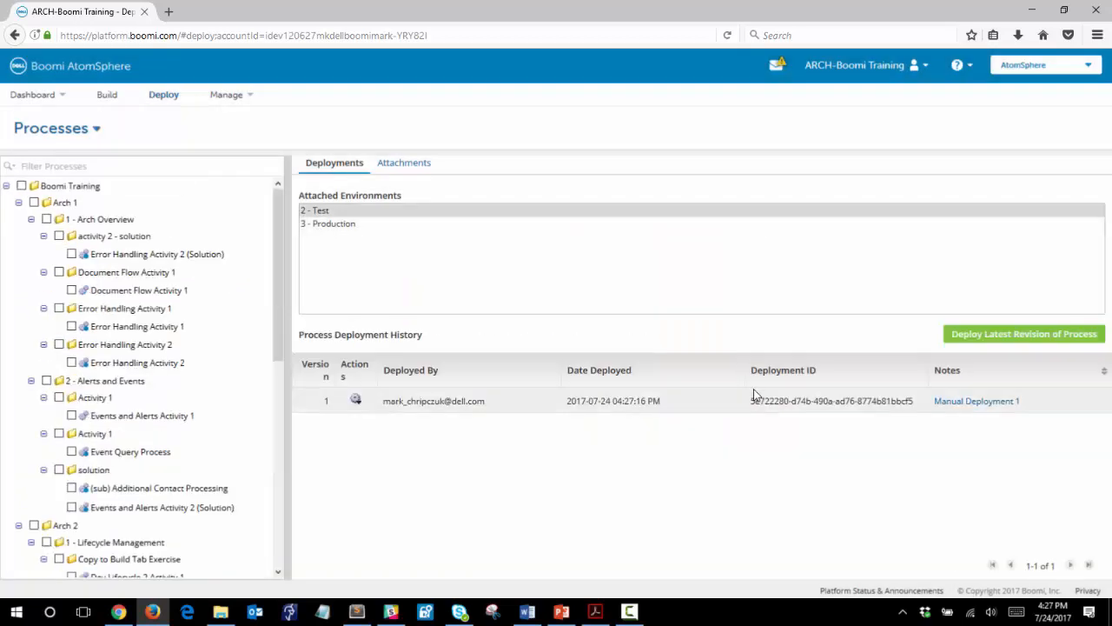
Step: Copy the deployment ID of Simple Test's version 1 from the process deployment history
{"action": "left_click_drag", "start_coordinate": [752, 400], "coordinate": [906, 402]}
{"action": "left_click", "coordinate": [910, 402]}
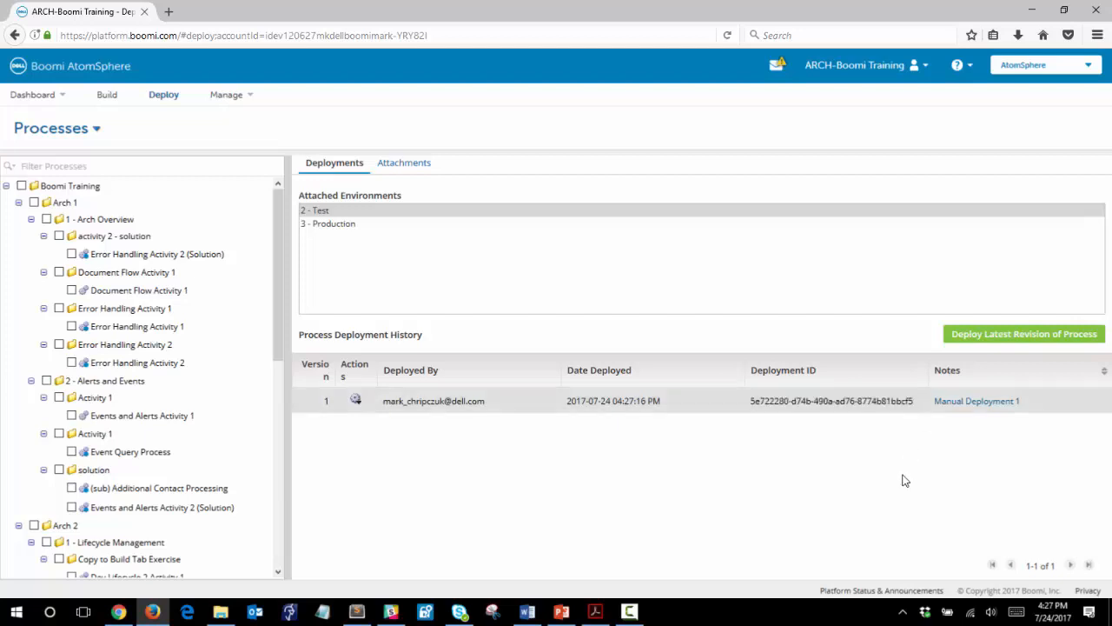
{"action": "triple_click", "coordinate": [897, 402]}
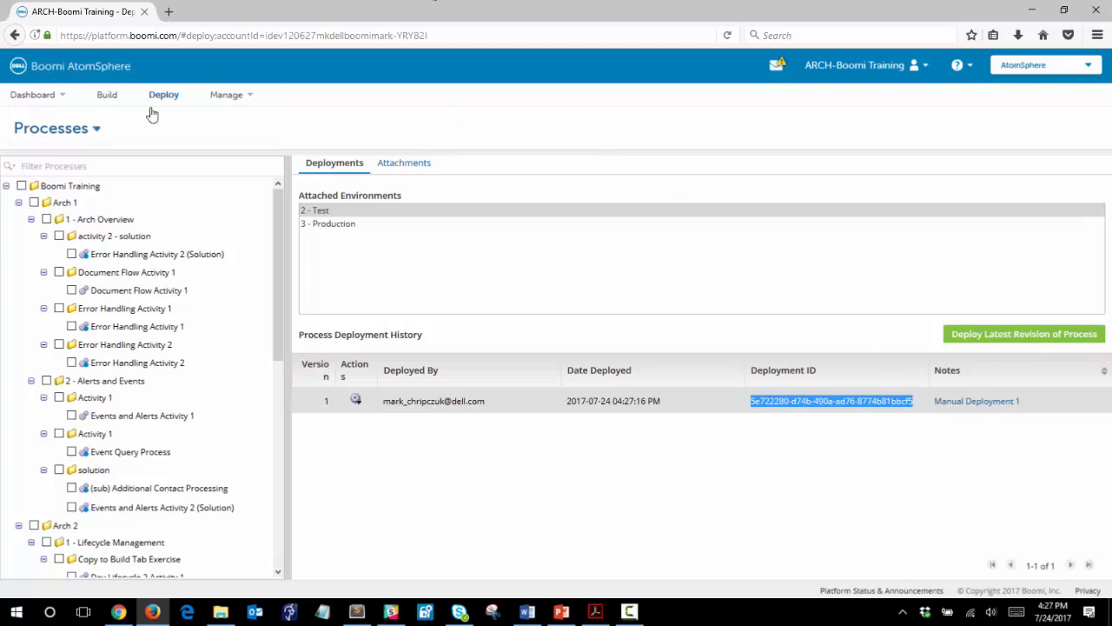
Step: Set the SOURCE_DEPLOYMENT property to the copied deployment ID in Deploy By Copy Start's first Set Properties shape and save the process
{"action": "left_click", "coordinate": [109, 96]}
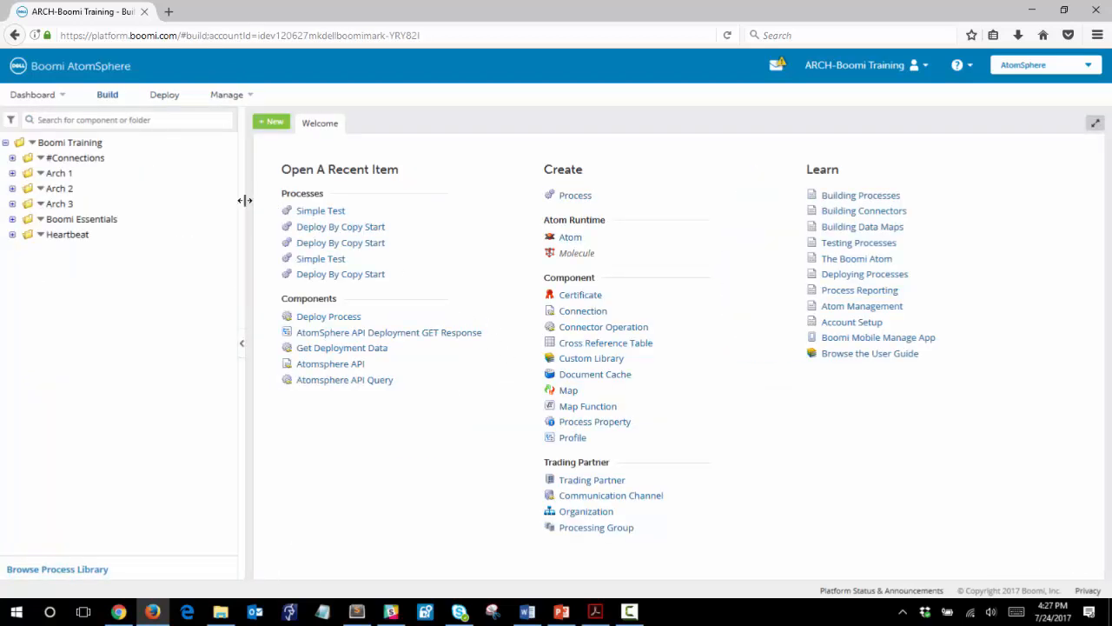
{"action": "left_click", "coordinate": [304, 227]}
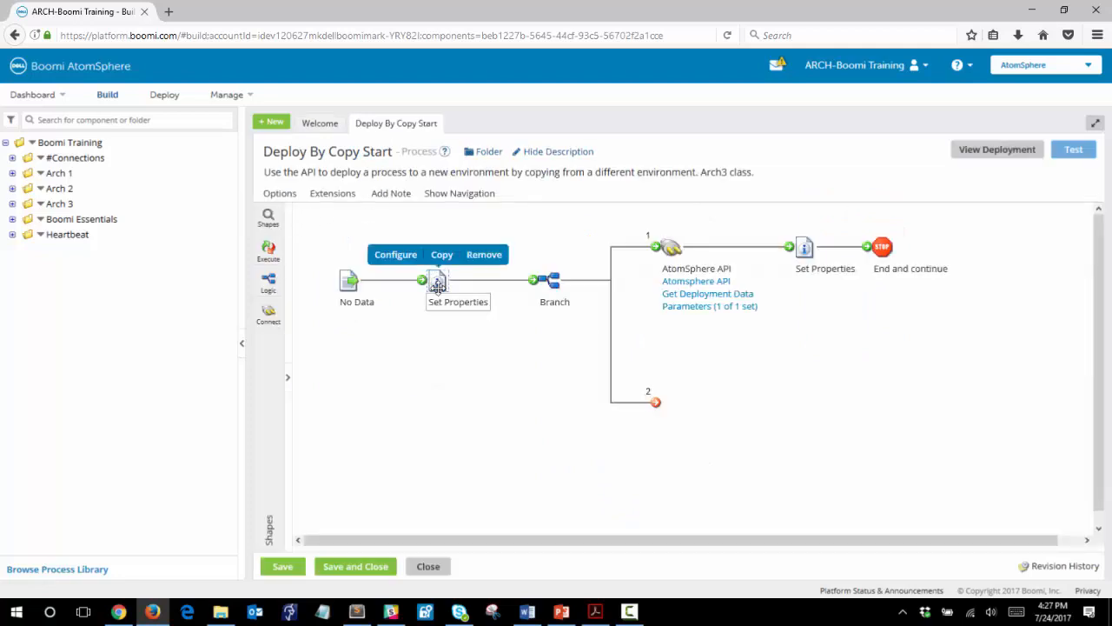
{"action": "left_click", "coordinate": [437, 280]}
{"action": "left_click", "coordinate": [712, 385]}
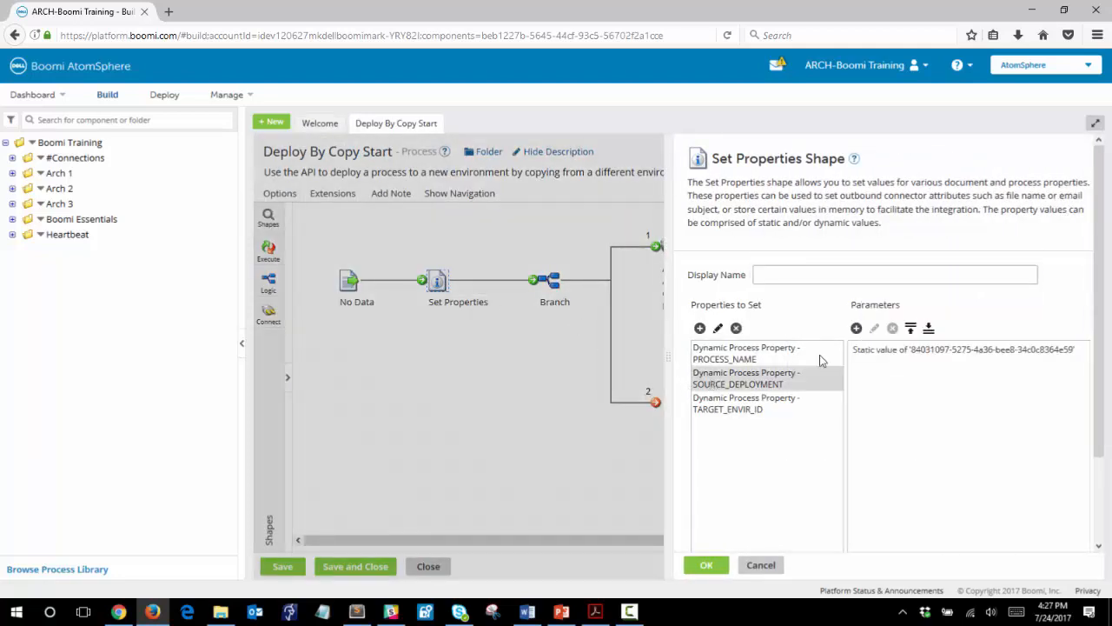
{"action": "double_click", "coordinate": [904, 352]}
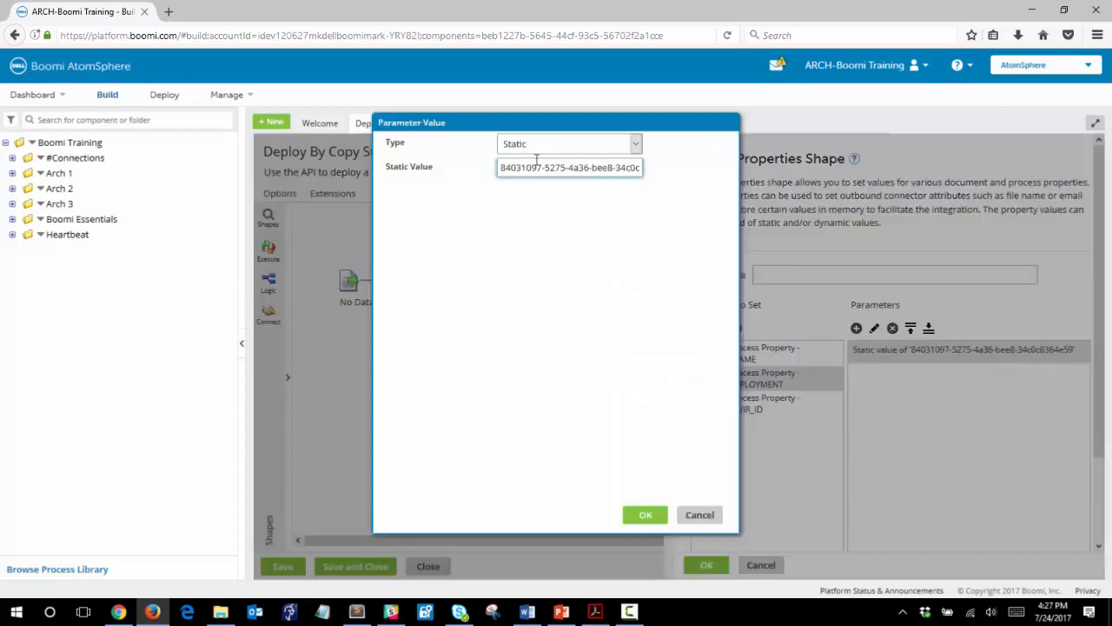
{"action": "triple_click", "coordinate": [537, 168]}
{"action": "key", "text": "ctrl+v"}
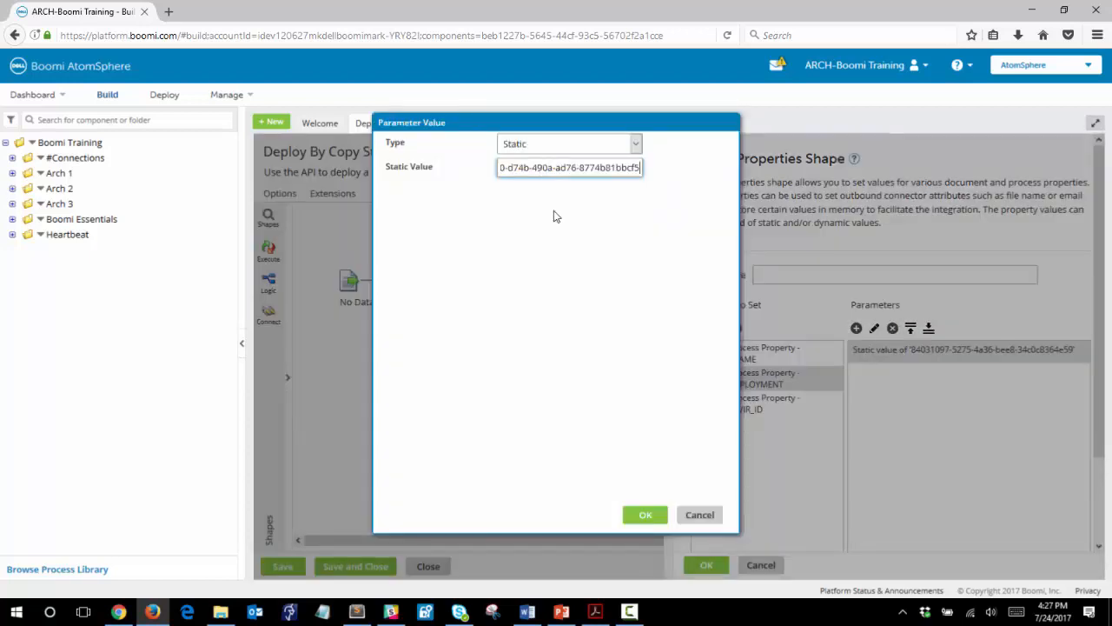
{"action": "left_click", "coordinate": [646, 514]}
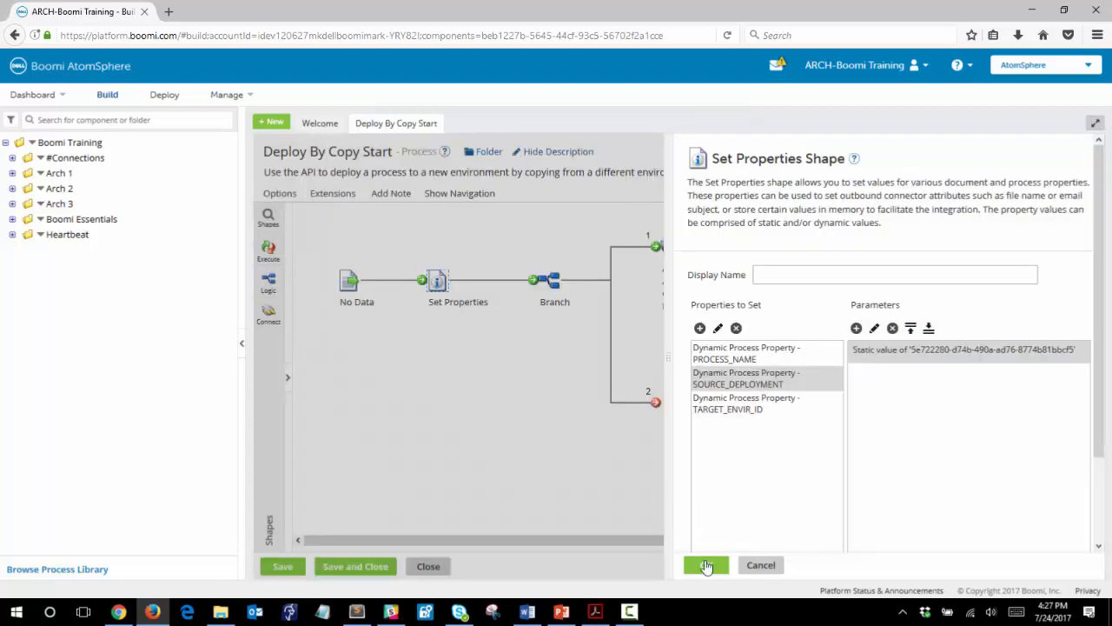
{"action": "left_click", "coordinate": [706, 566]}
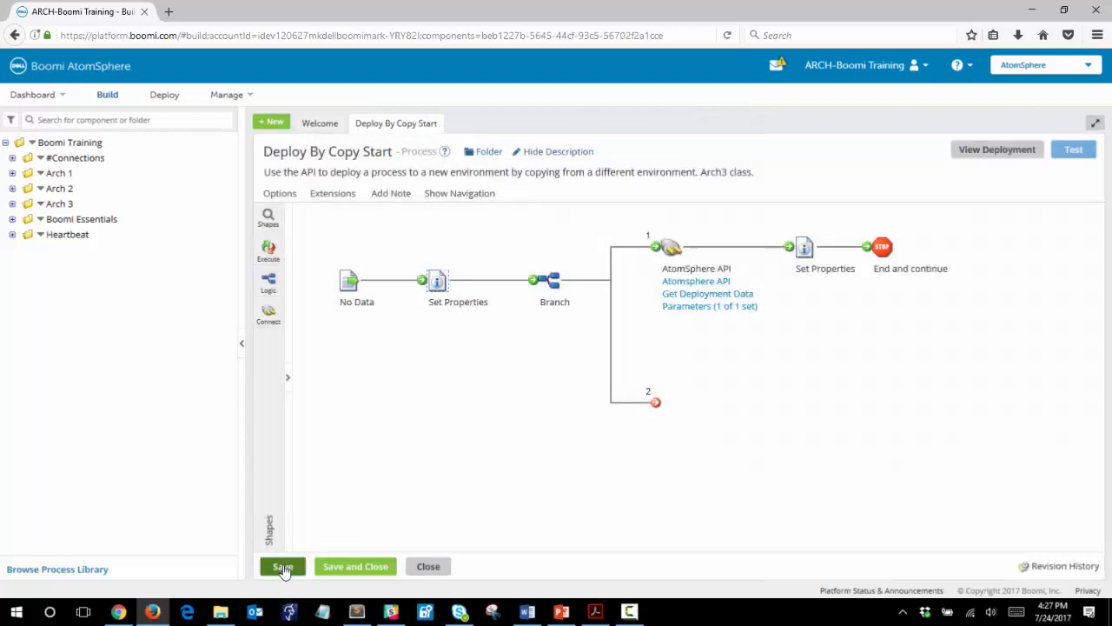
{"action": "left_click", "coordinate": [282, 566]}
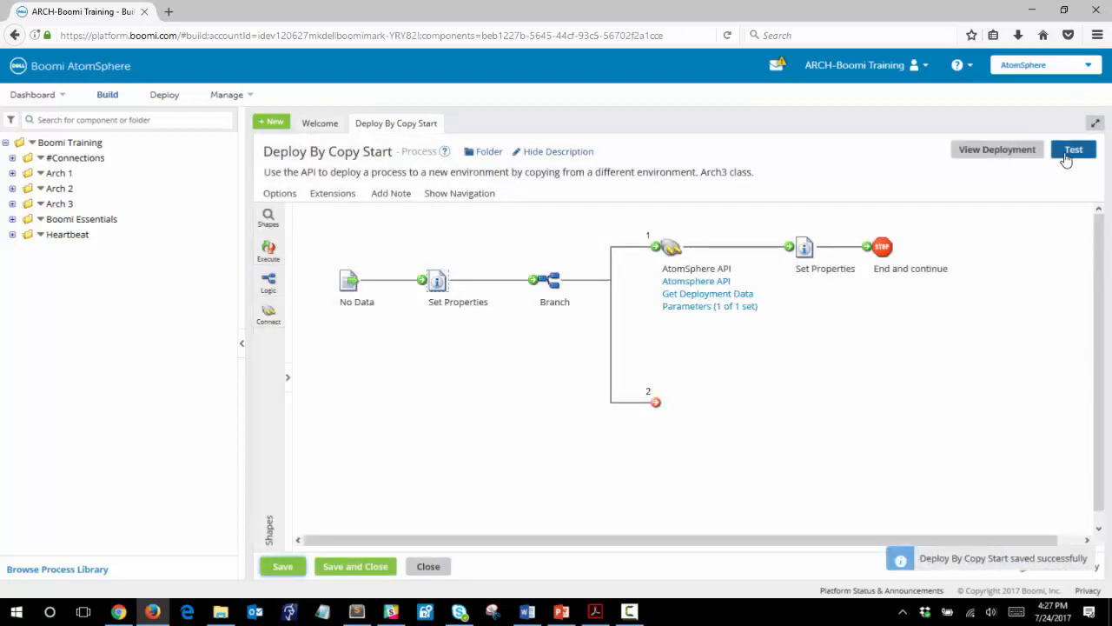
Step: Run a test of Deploy By Copy Start on the Test Atom Cloud with the new source deployment
{"action": "left_click", "coordinate": [1068, 158]}
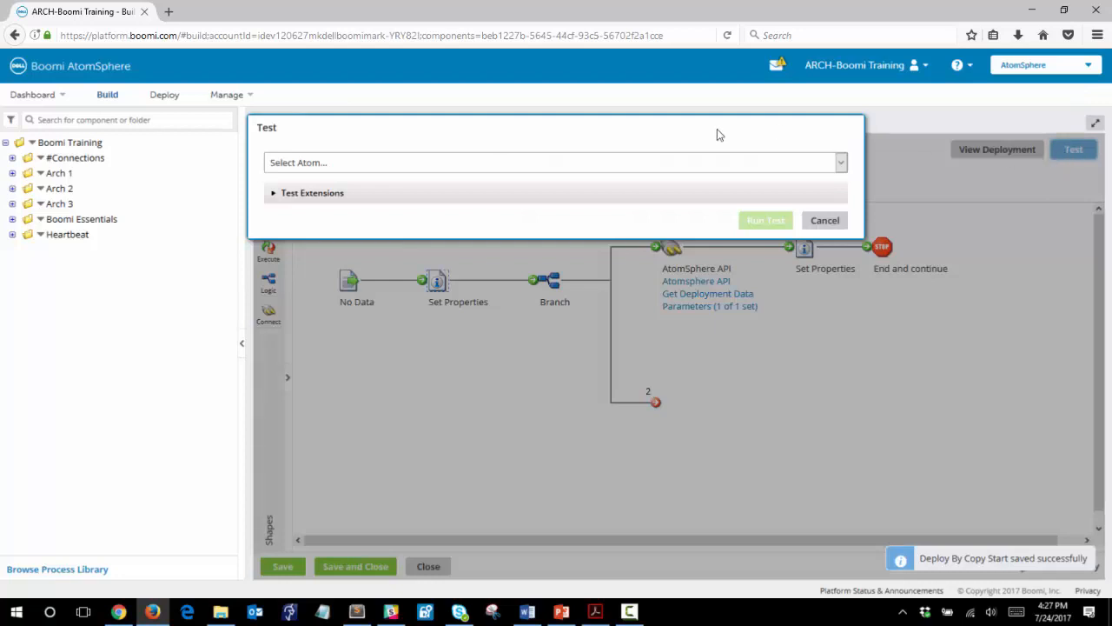
{"action": "left_click", "coordinate": [595, 163]}
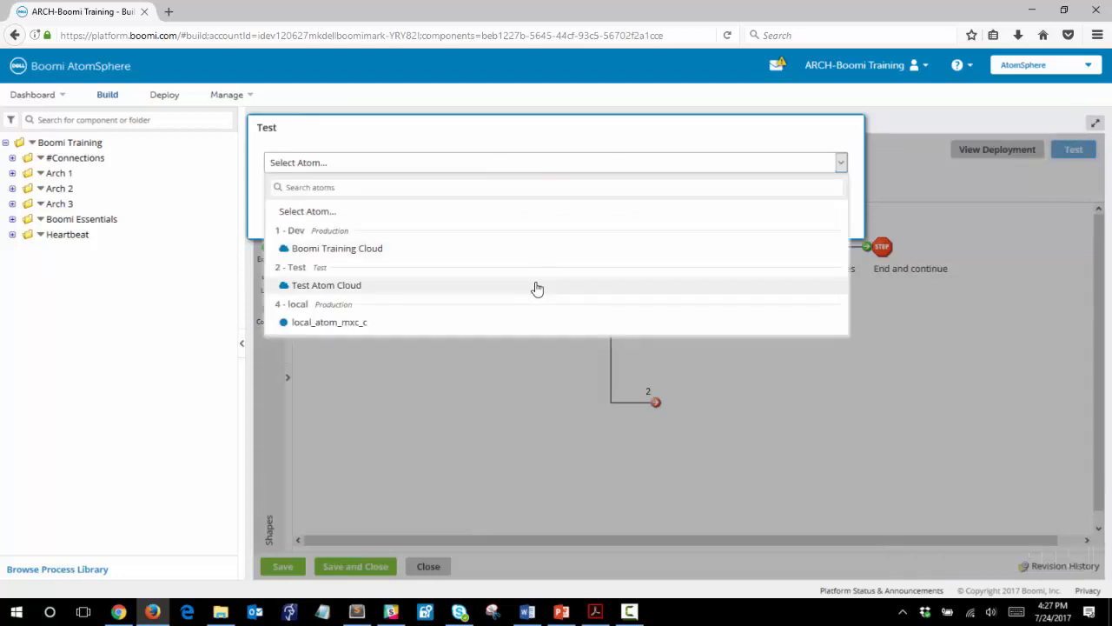
{"action": "left_click", "coordinate": [534, 285]}
{"action": "left_click", "coordinate": [763, 220]}
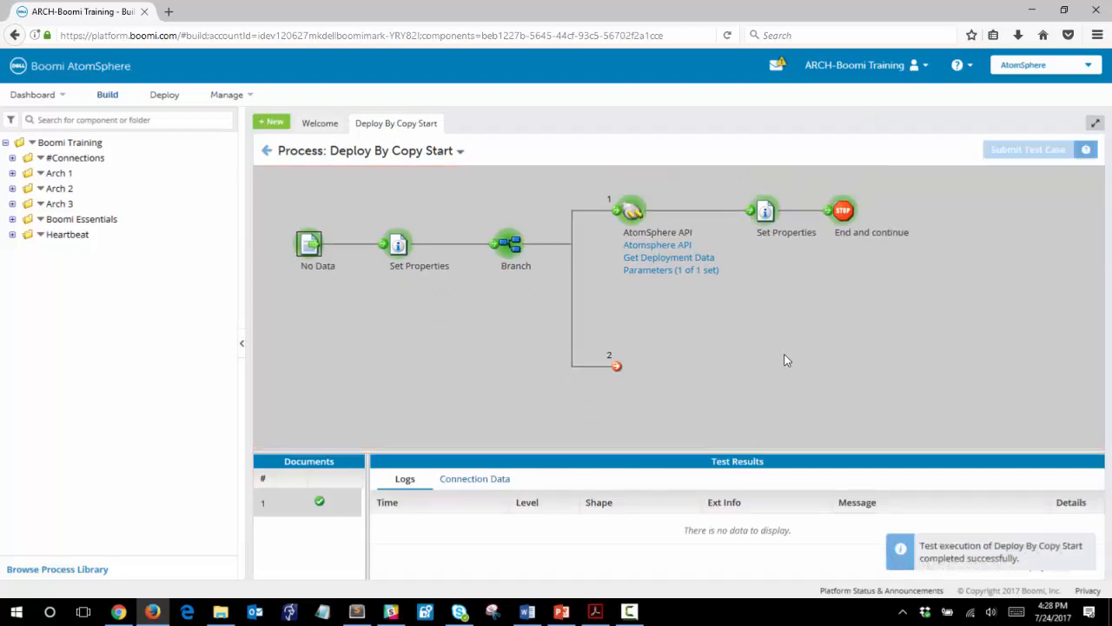
Step: Examine the deployment ID, notes and deployed-by fields in the Stop shape's formatted source document, and return to the process canvas
{"action": "left_click", "coordinate": [843, 216]}
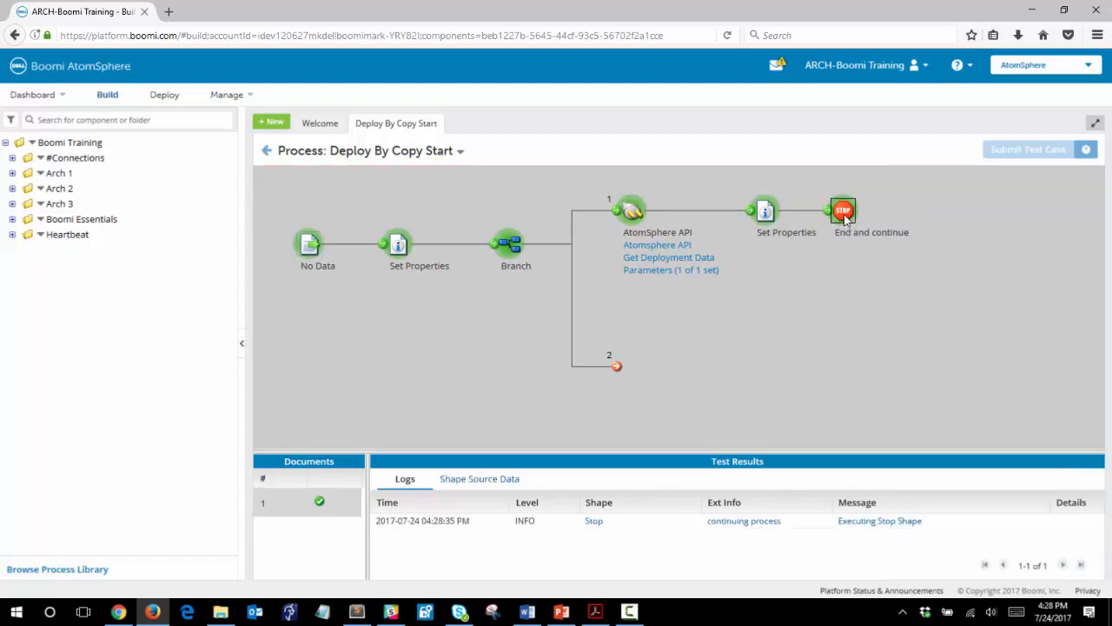
{"action": "left_click", "coordinate": [479, 479]}
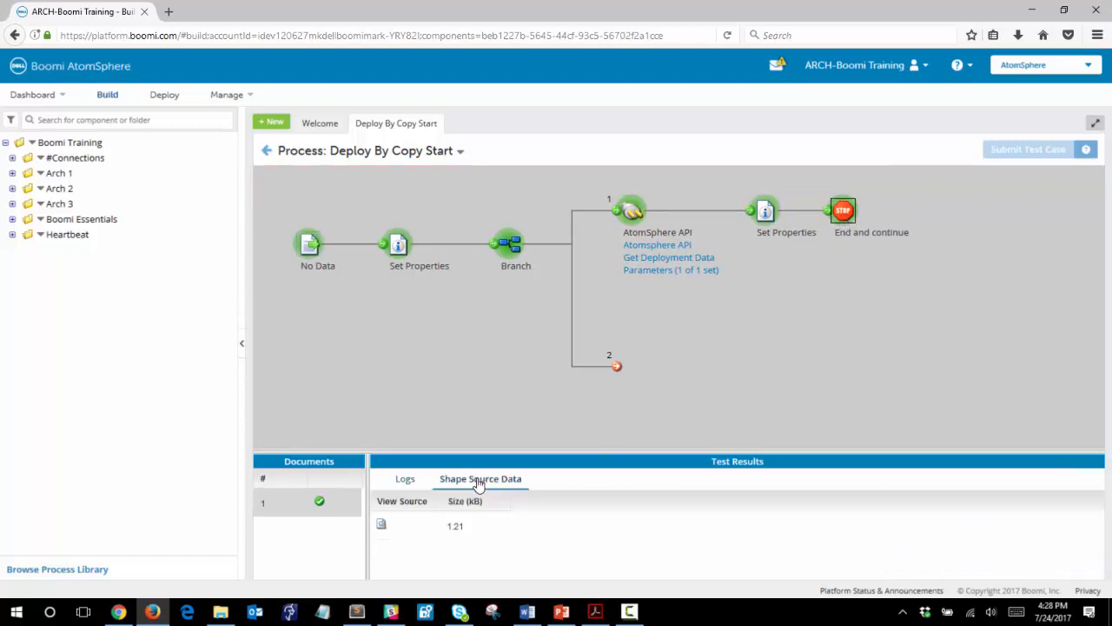
{"action": "left_click", "coordinate": [382, 525]}
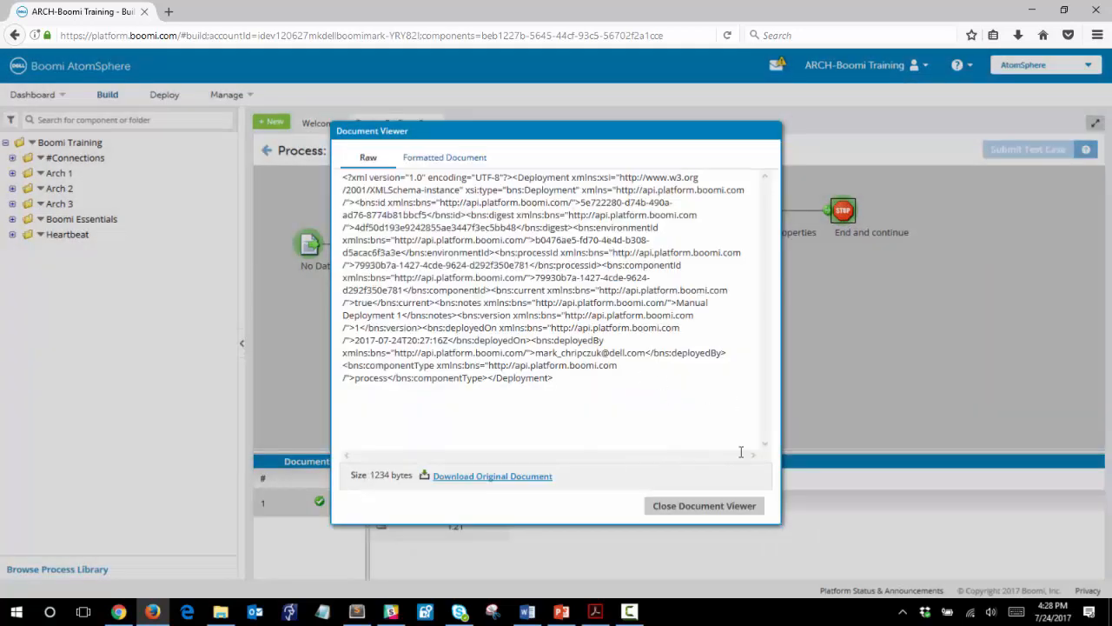
{"action": "left_click", "coordinate": [433, 161]}
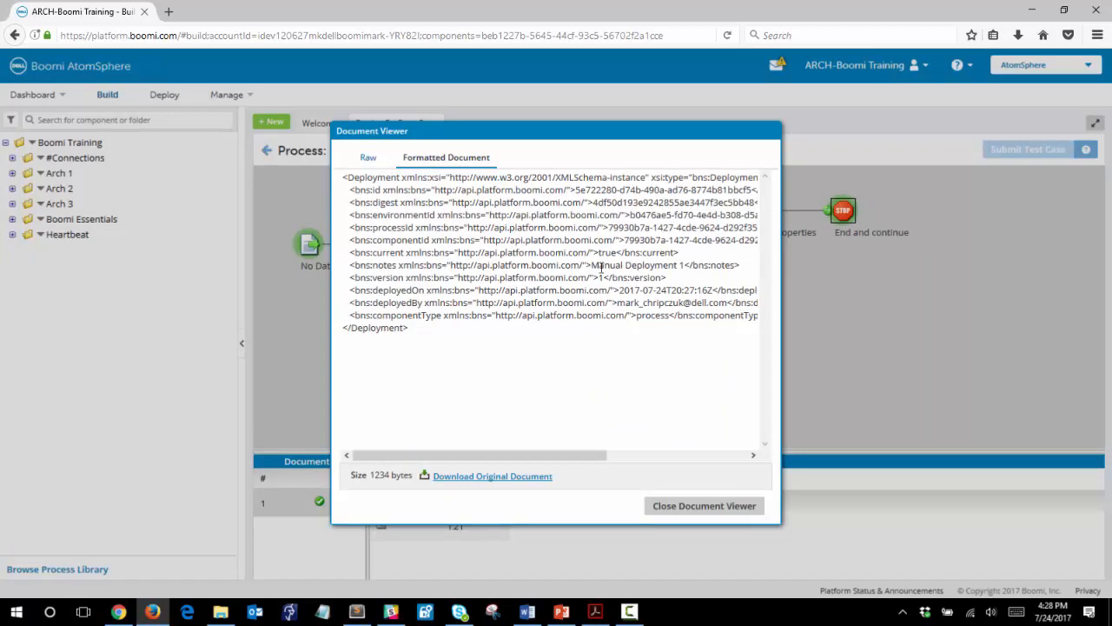
{"action": "left_click_drag", "start_coordinate": [591, 265], "coordinate": [685, 269]}
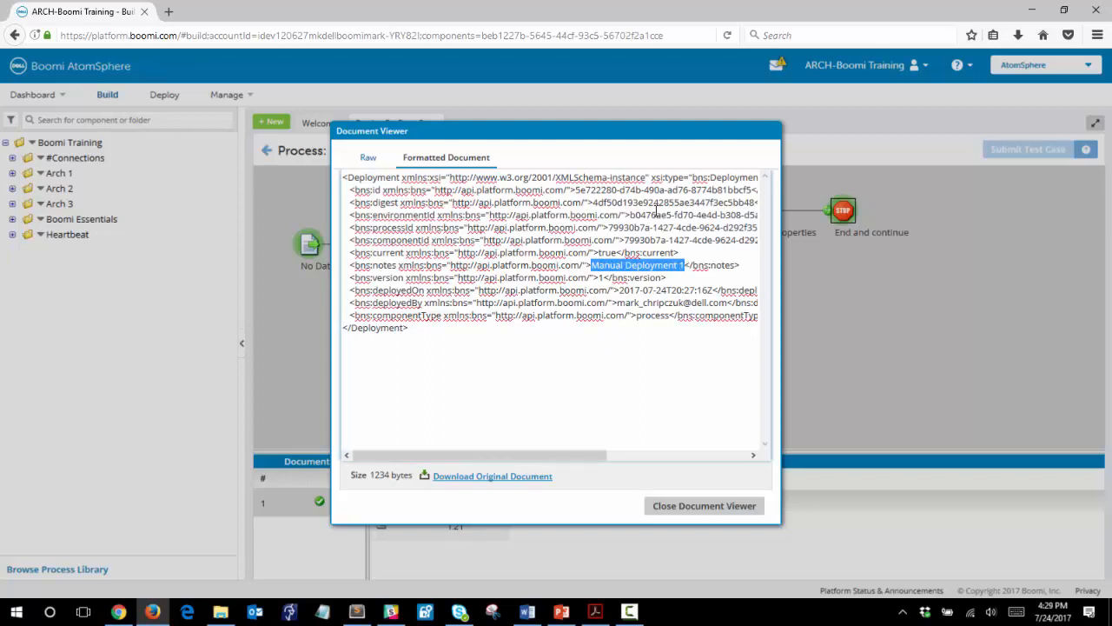
{"action": "left_click_drag", "start_coordinate": [577, 189], "coordinate": [656, 192]}
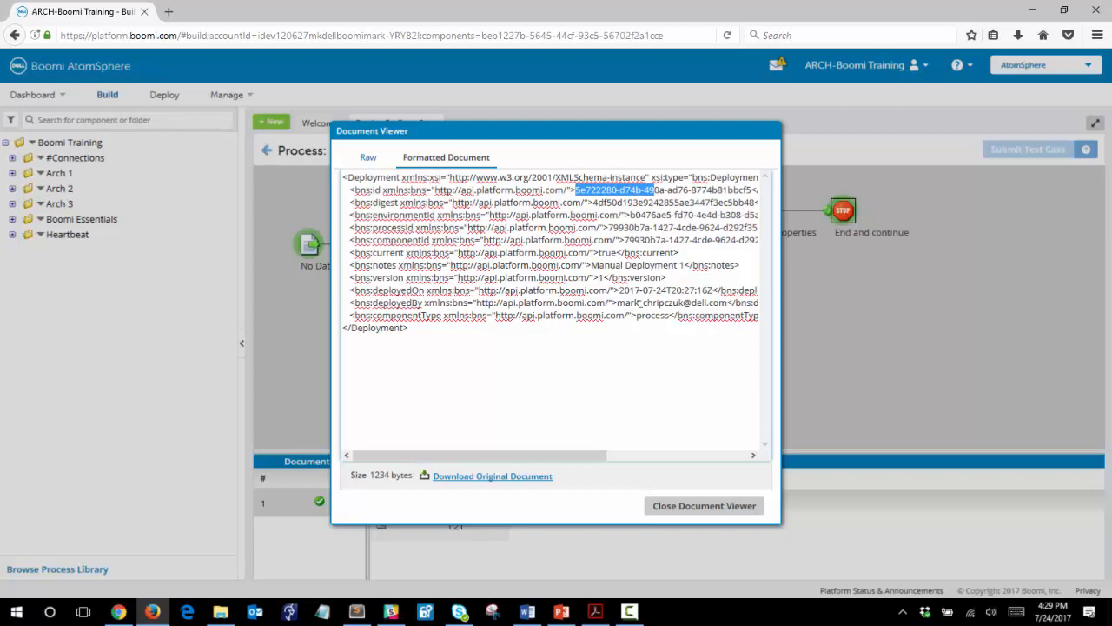
{"action": "left_click_drag", "start_coordinate": [636, 297], "coordinate": [682, 302]}
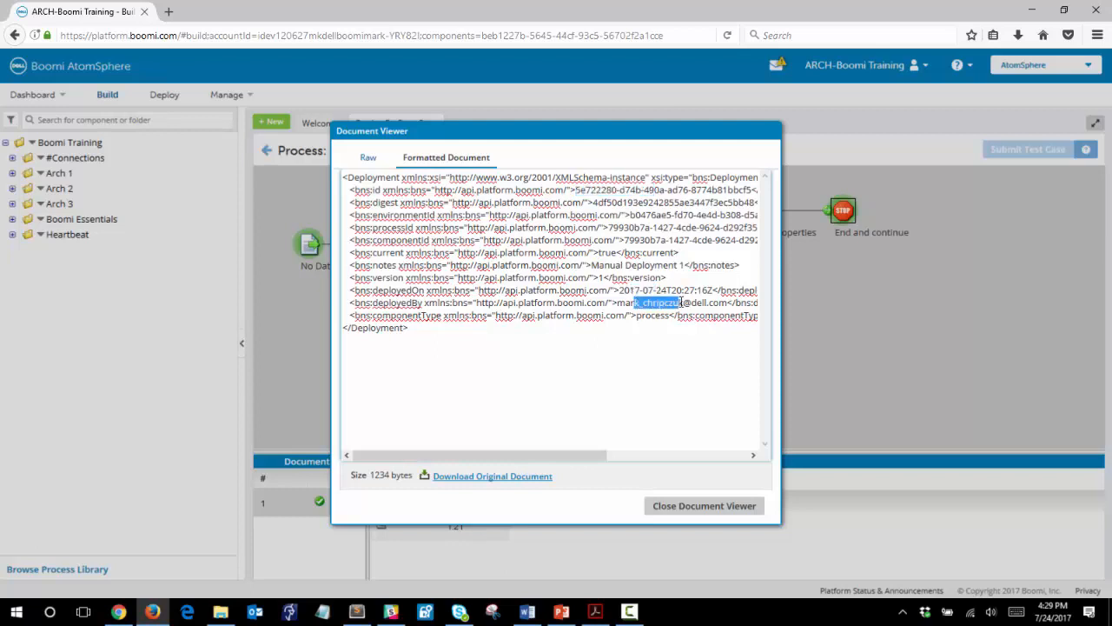
{"action": "left_click", "coordinate": [686, 511]}
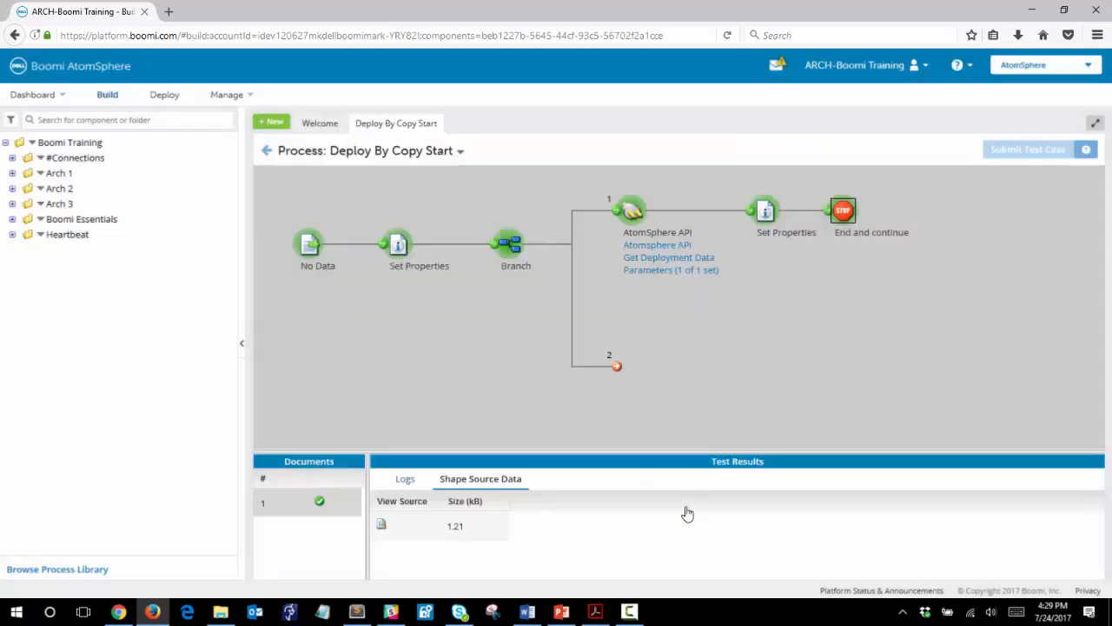
{"action": "left_click", "coordinate": [266, 151]}
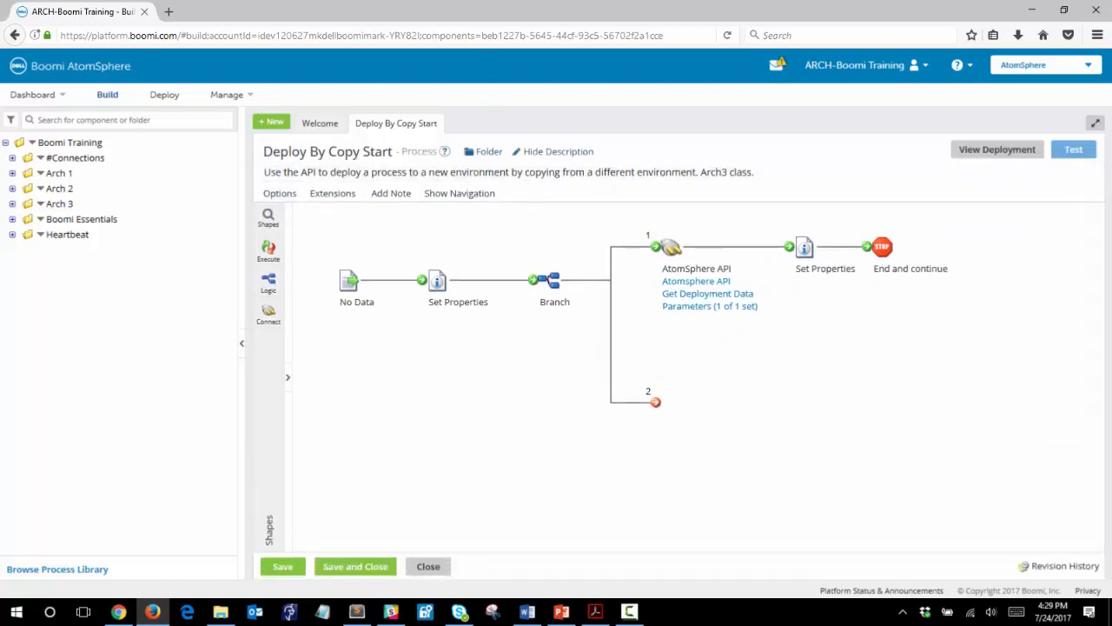
Step: Add an AtomSphere API connector to branch 2 with the EXECUTE action and the existing Atomsphere API connection
{"action": "left_click", "coordinate": [268, 315]}
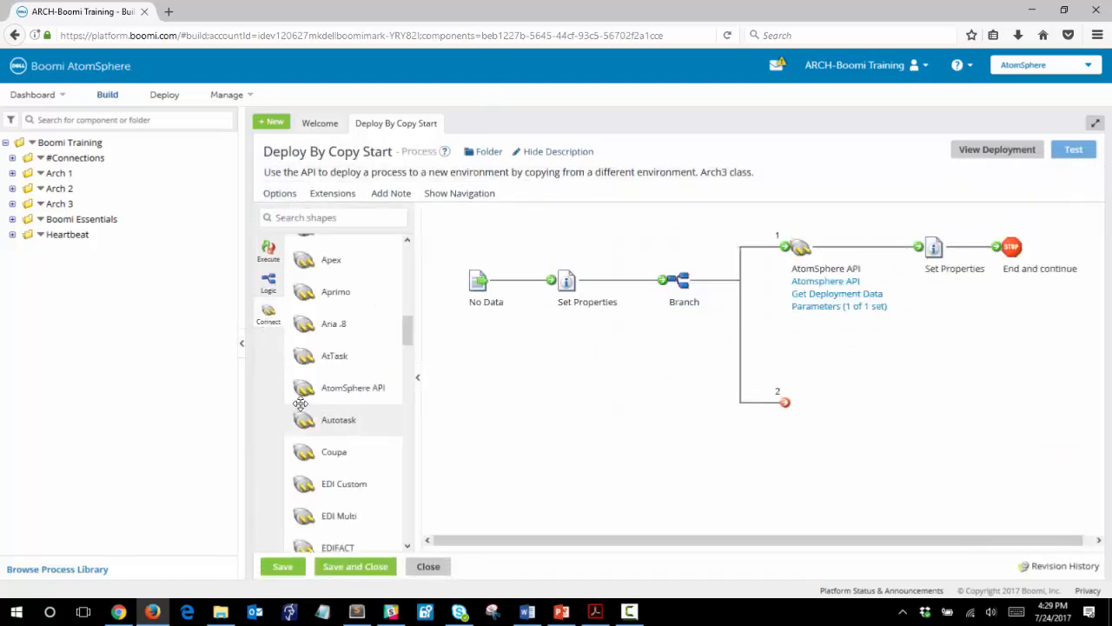
{"action": "left_click_drag", "start_coordinate": [304, 391], "coordinate": [811, 408]}
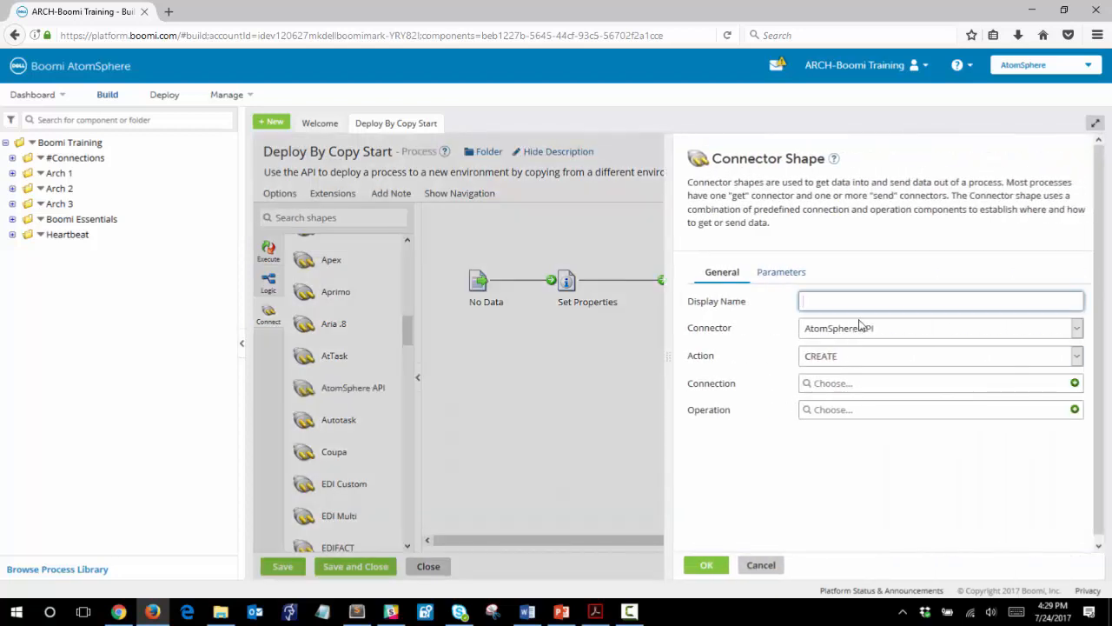
{"action": "key", "text": "Tab"}
{"action": "key", "text": "e"}
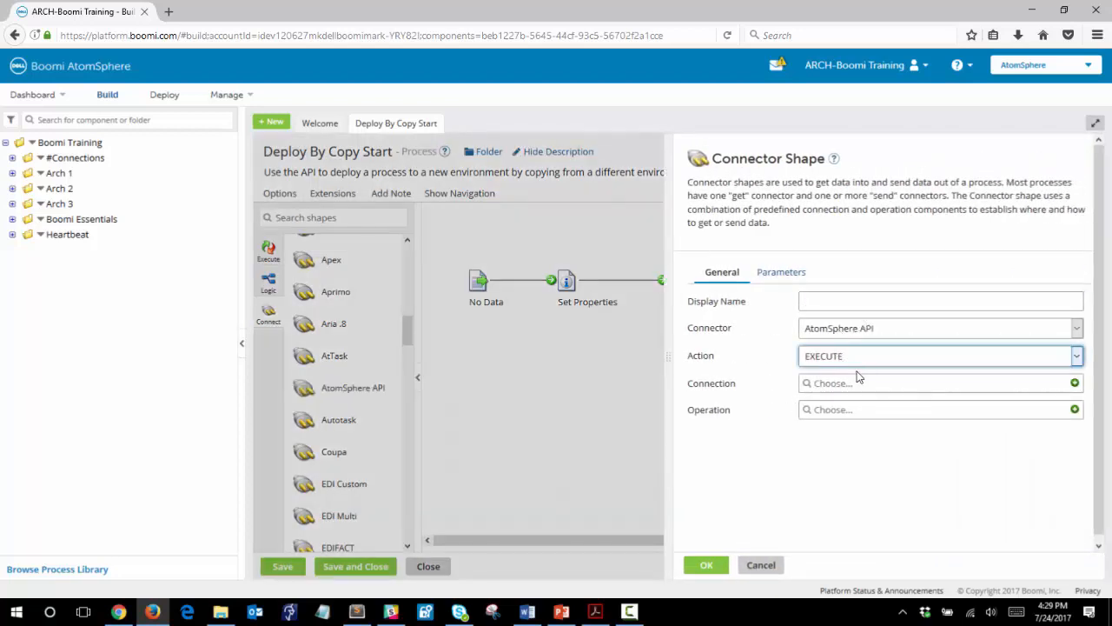
{"action": "left_click", "coordinate": [856, 384]}
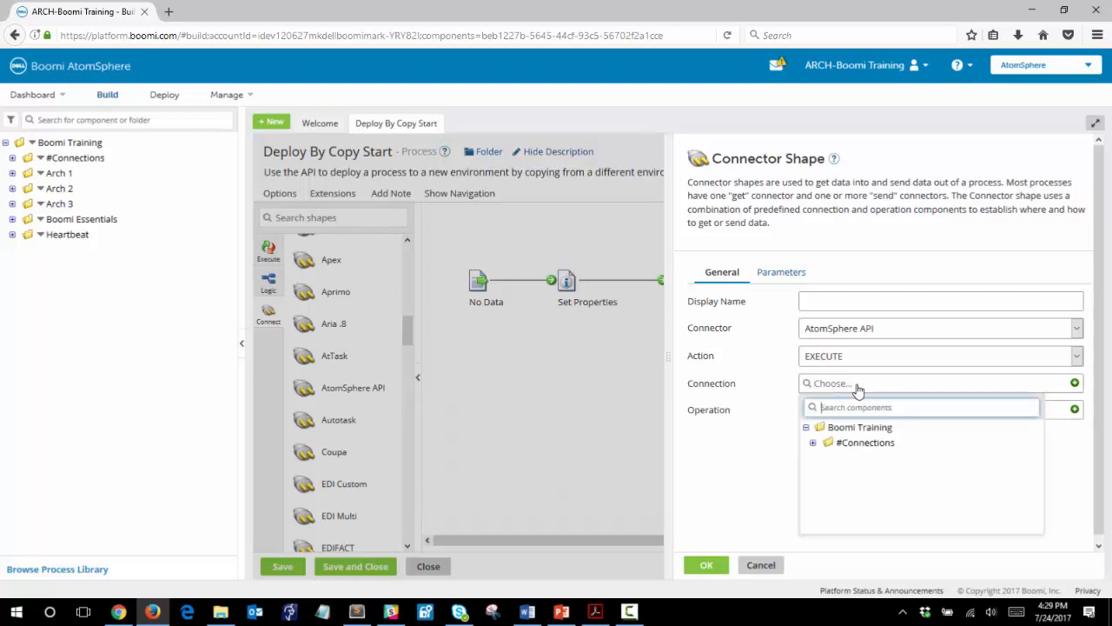
{"action": "left_click", "coordinate": [812, 442]}
{"action": "left_click", "coordinate": [839, 459]}
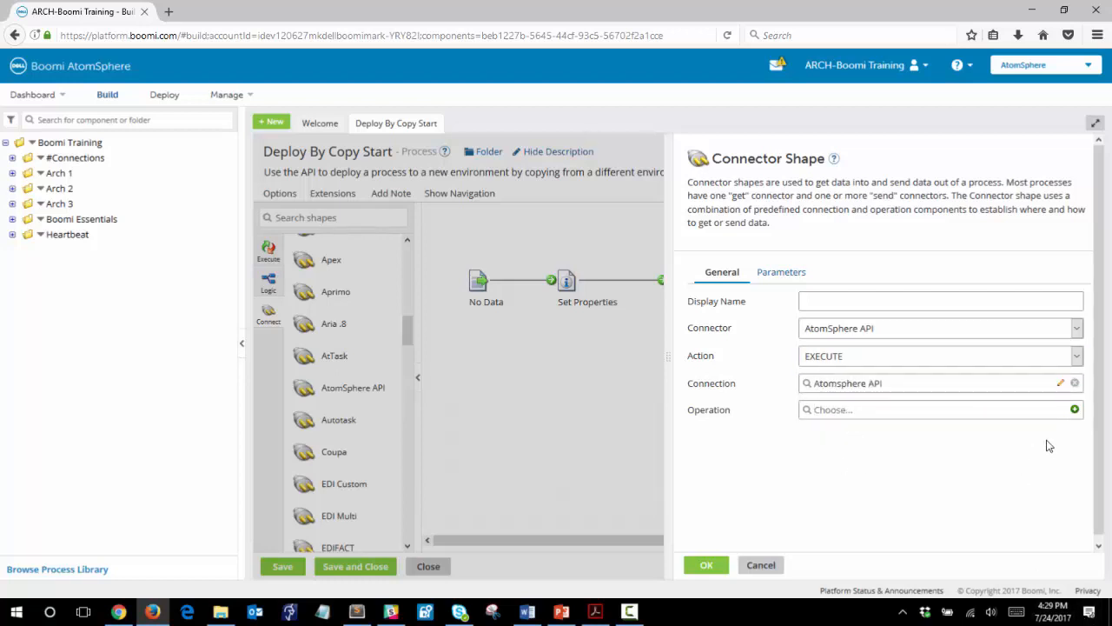
Step: Create a new operation for the branch 2 connector and name it Deploy Process
{"action": "left_click", "coordinate": [1074, 409]}
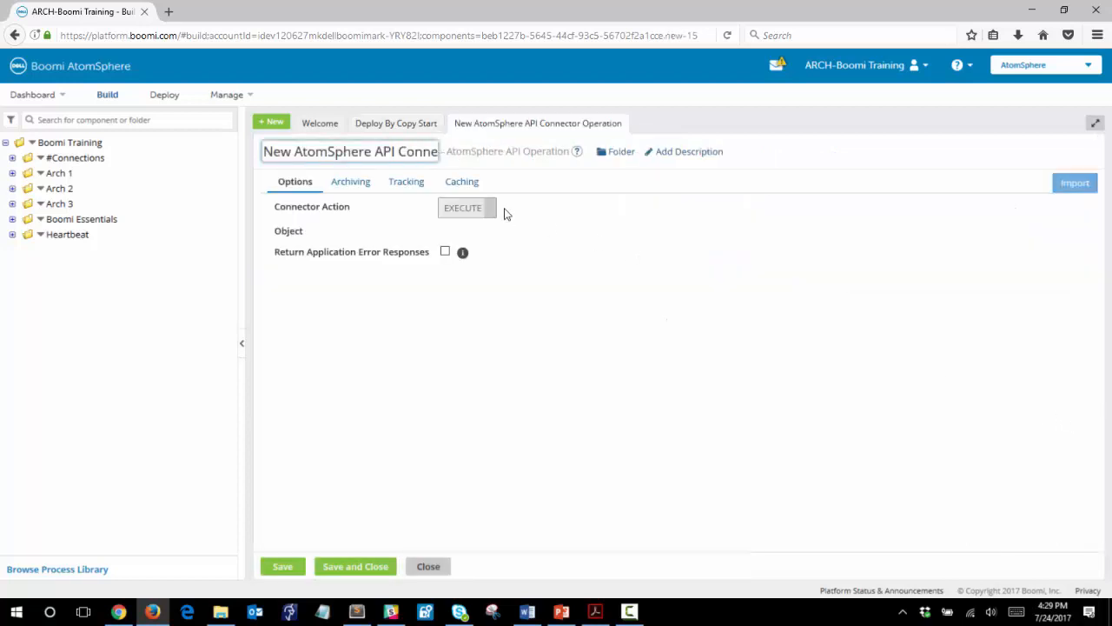
{"action": "triple_click", "coordinate": [394, 149]}
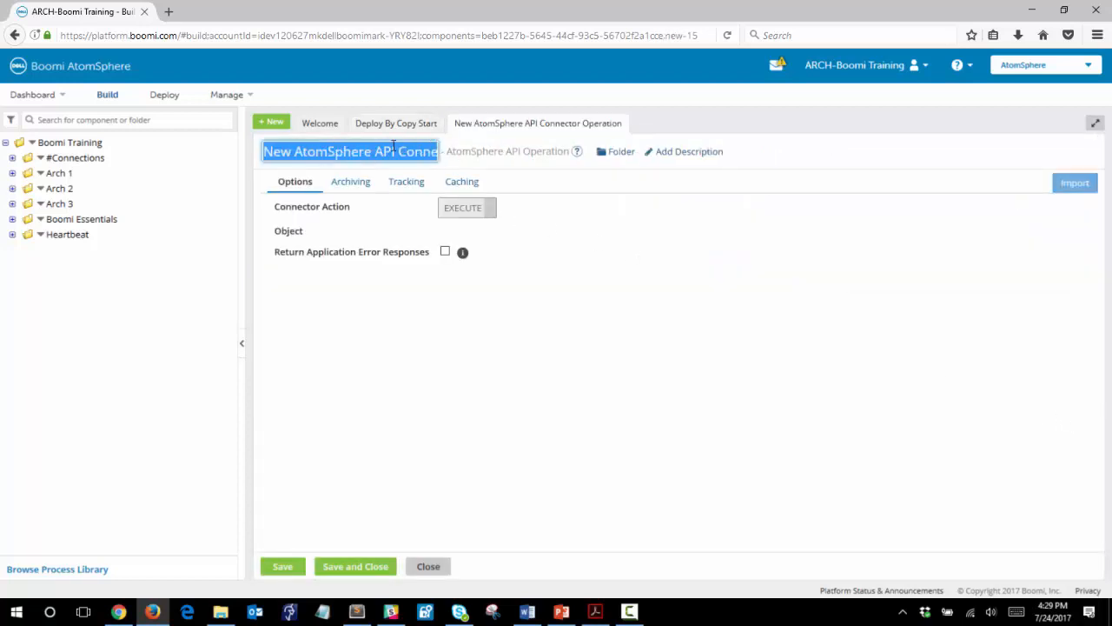
{"action": "type", "text": "Depl"}
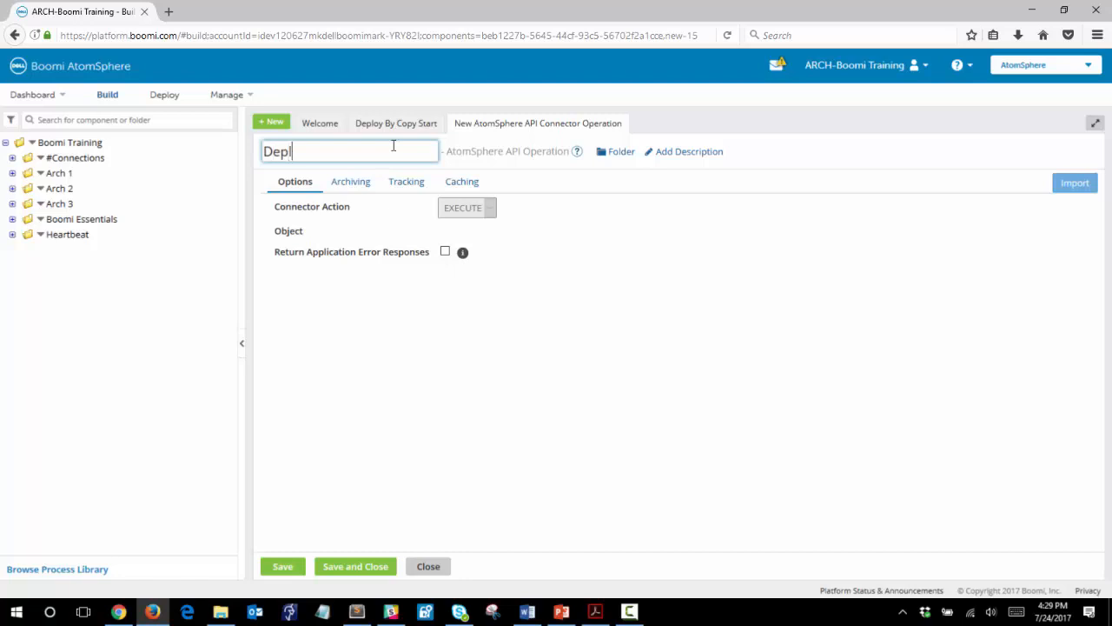
{"action": "type", "text": "oy Process"}
{"action": "left_click", "coordinate": [546, 298]}
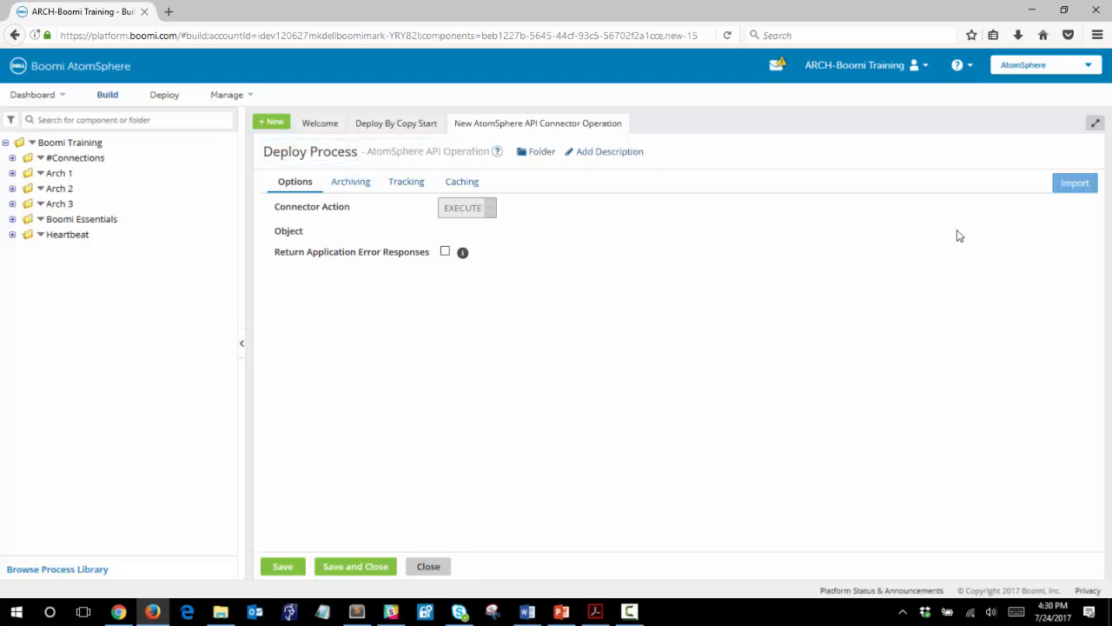
Step: Import the deployProcess object type into the operation through the Atomsphere API connection, then save the operation and apply the connector settings
{"action": "left_click", "coordinate": [1074, 183]}
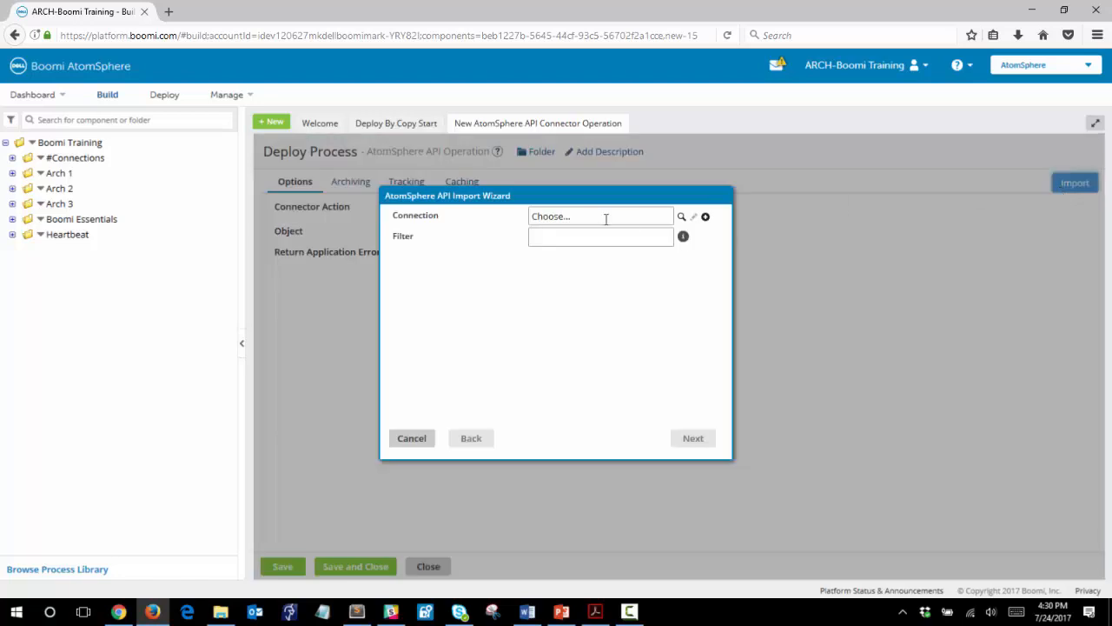
{"action": "left_click", "coordinate": [681, 216]}
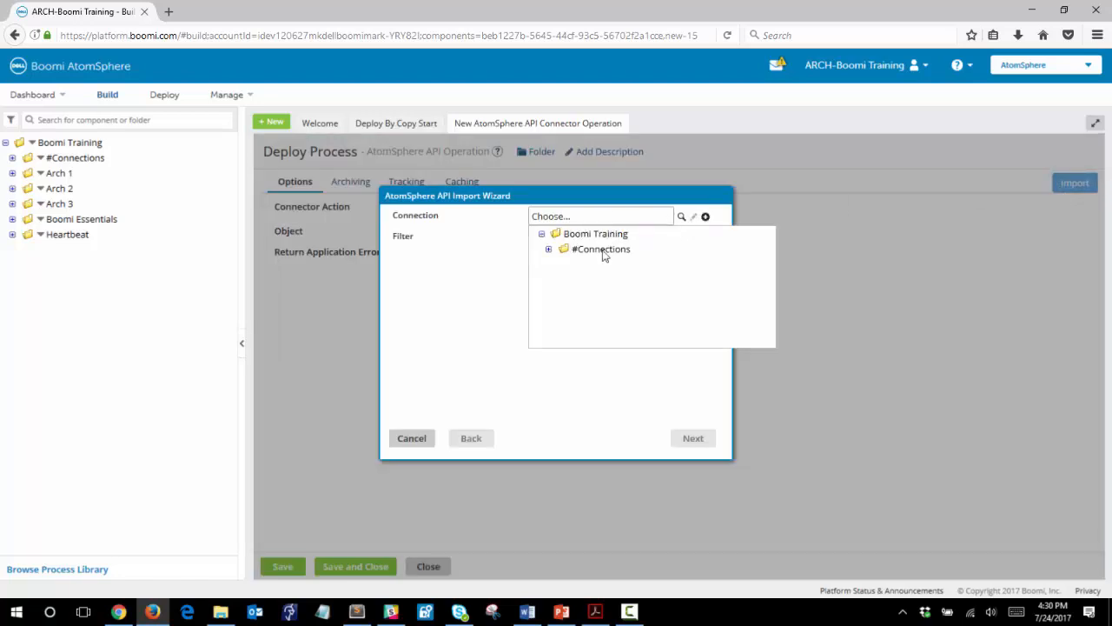
{"action": "left_click", "coordinate": [548, 251]}
{"action": "left_click", "coordinate": [570, 267]}
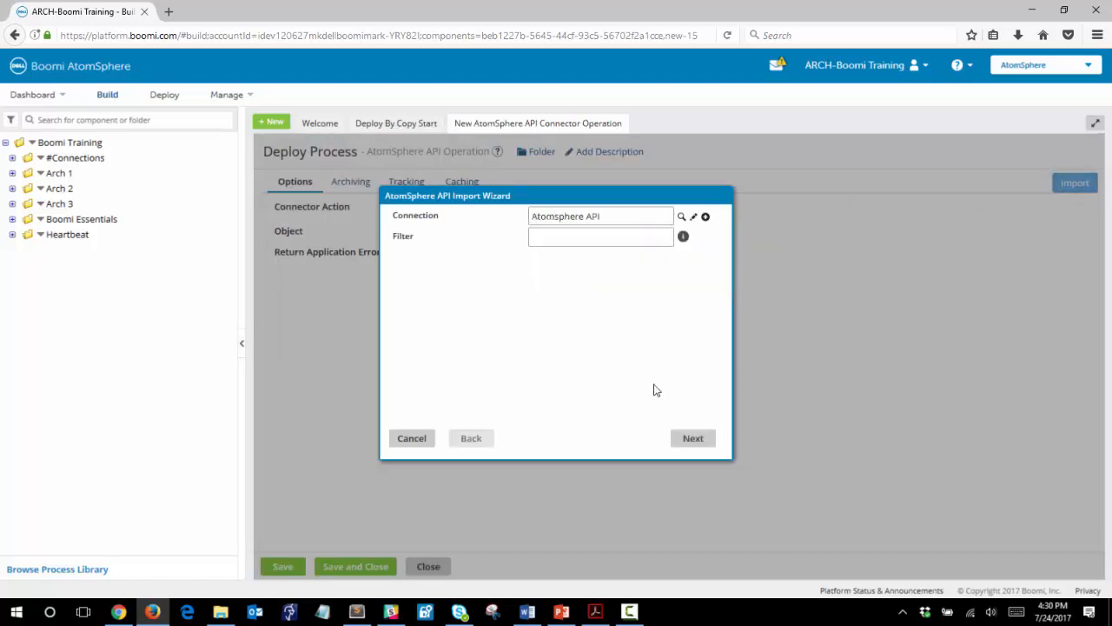
{"action": "left_click", "coordinate": [688, 440]}
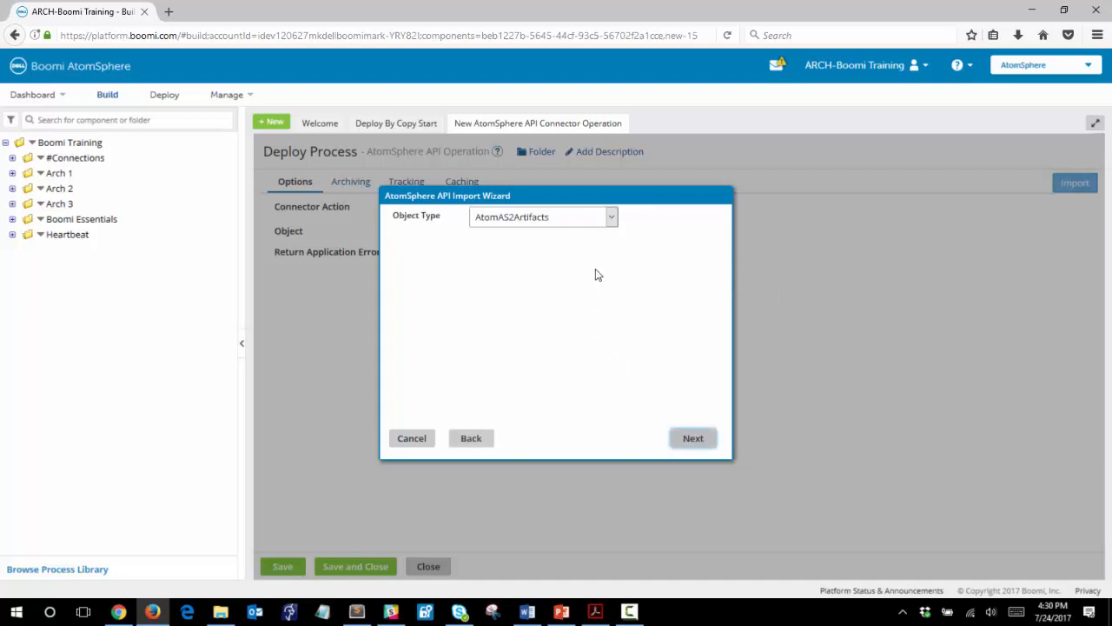
{"action": "left_click", "coordinate": [612, 216]}
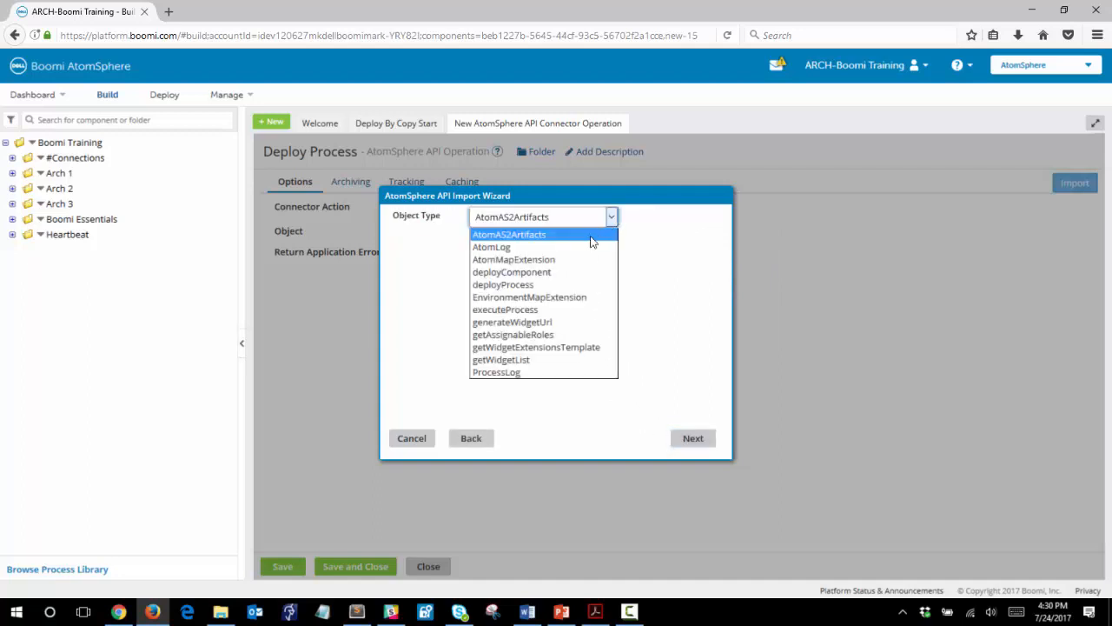
{"action": "left_click", "coordinate": [560, 285]}
{"action": "left_click", "coordinate": [693, 438]}
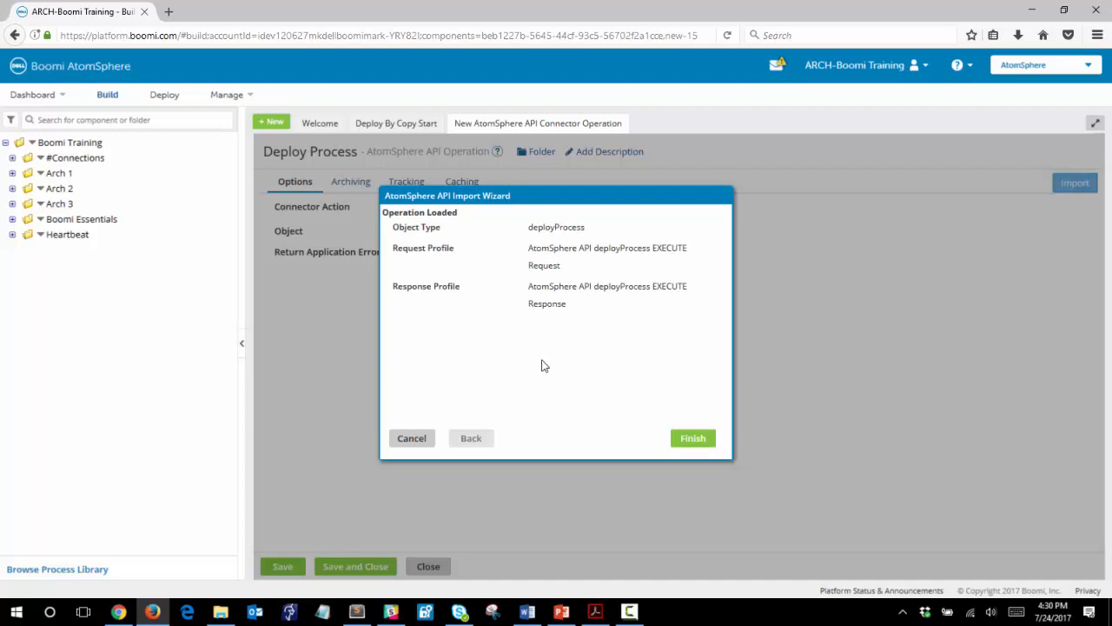
{"action": "left_click", "coordinate": [693, 439]}
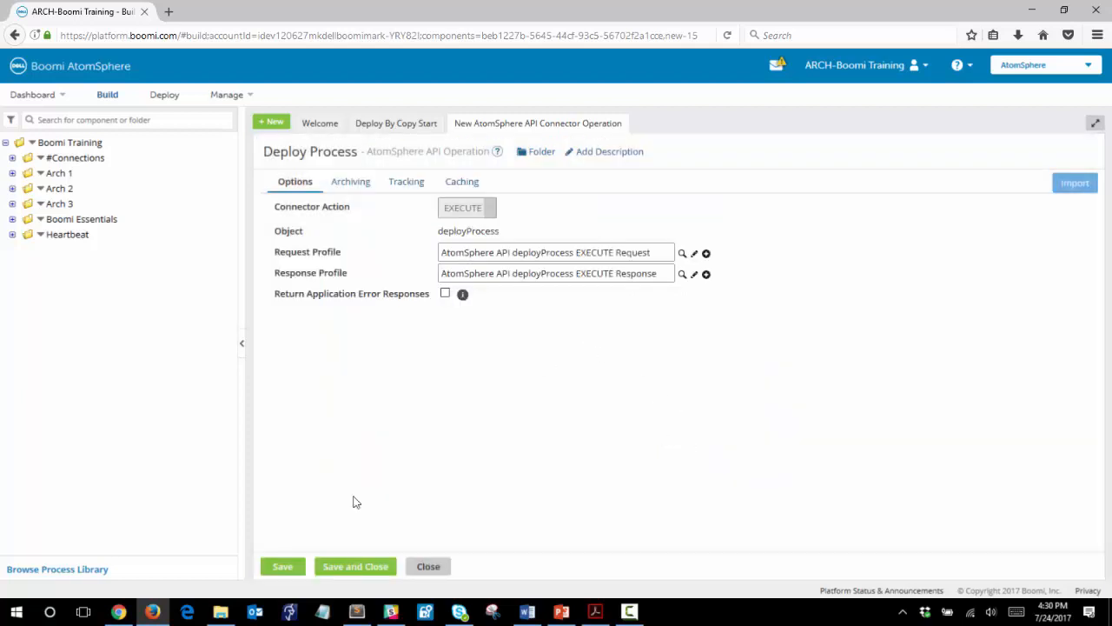
{"action": "left_click", "coordinate": [352, 569]}
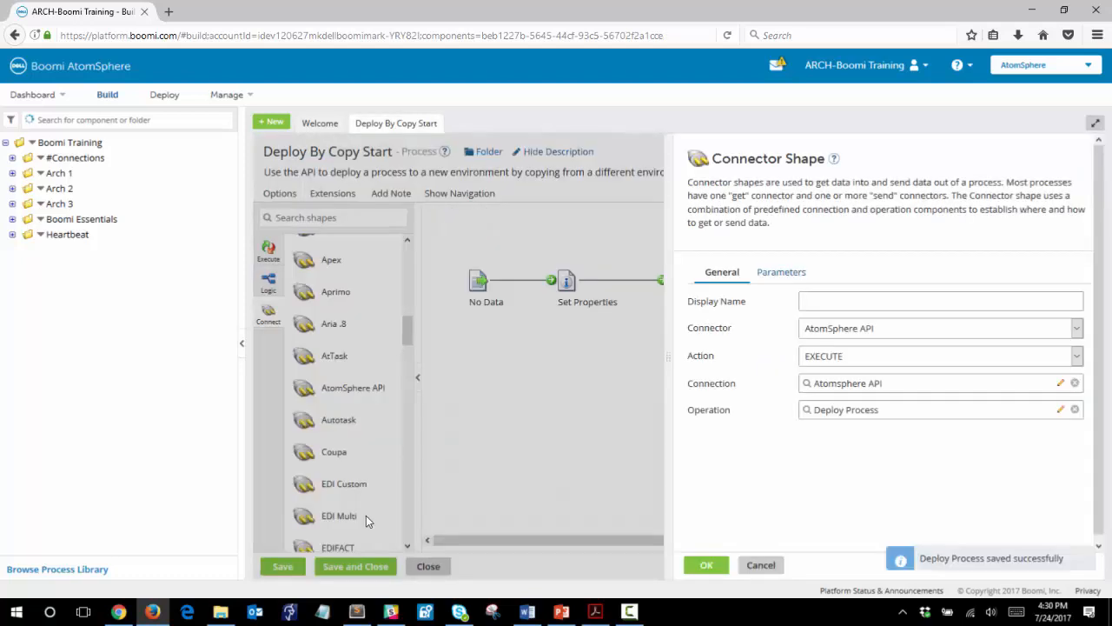
{"action": "left_click", "coordinate": [717, 566]}
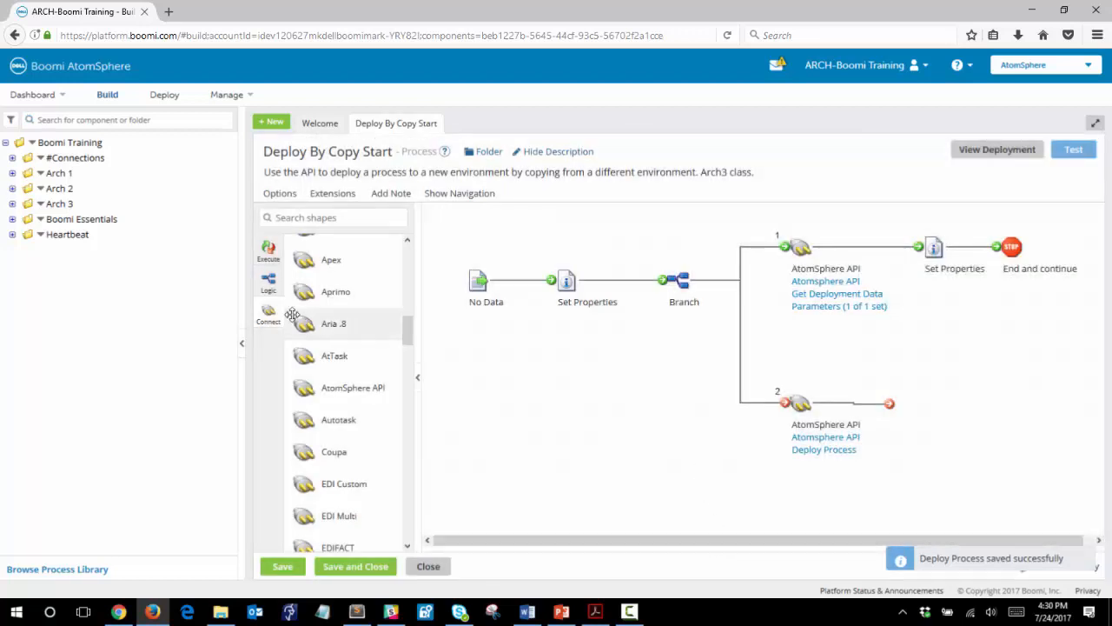
Step: End branch 2 with a Stop shape after the AtomSphere API connector, keeping its default continue-processing option
{"action": "left_click", "coordinate": [268, 276]}
{"action": "left_click_drag", "start_coordinate": [328, 409], "coordinate": [923, 405]}
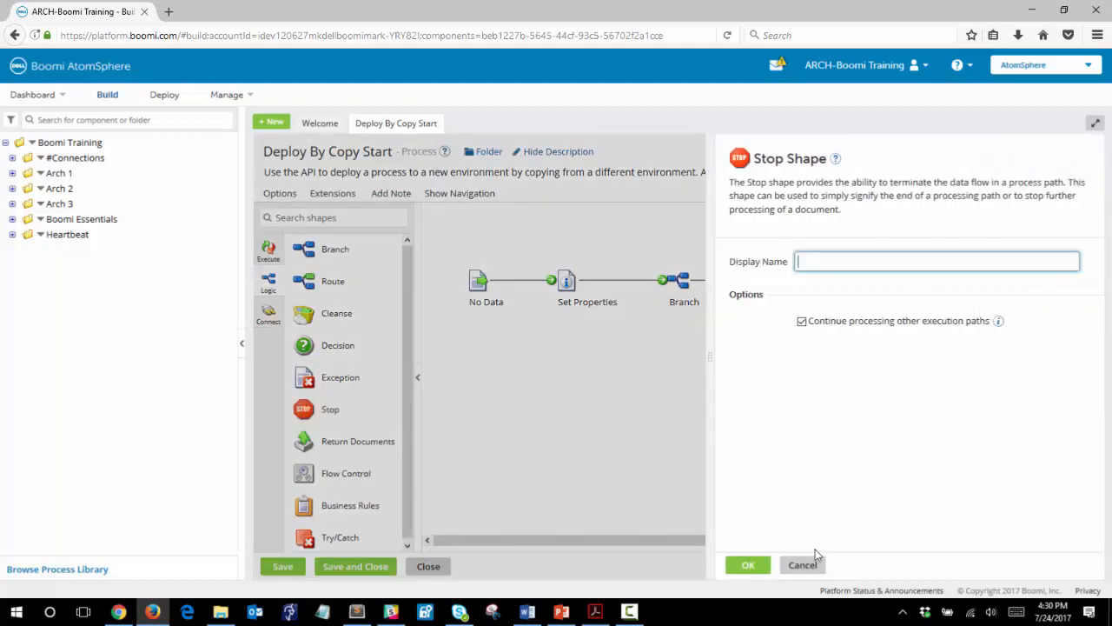
{"action": "left_click", "coordinate": [749, 565]}
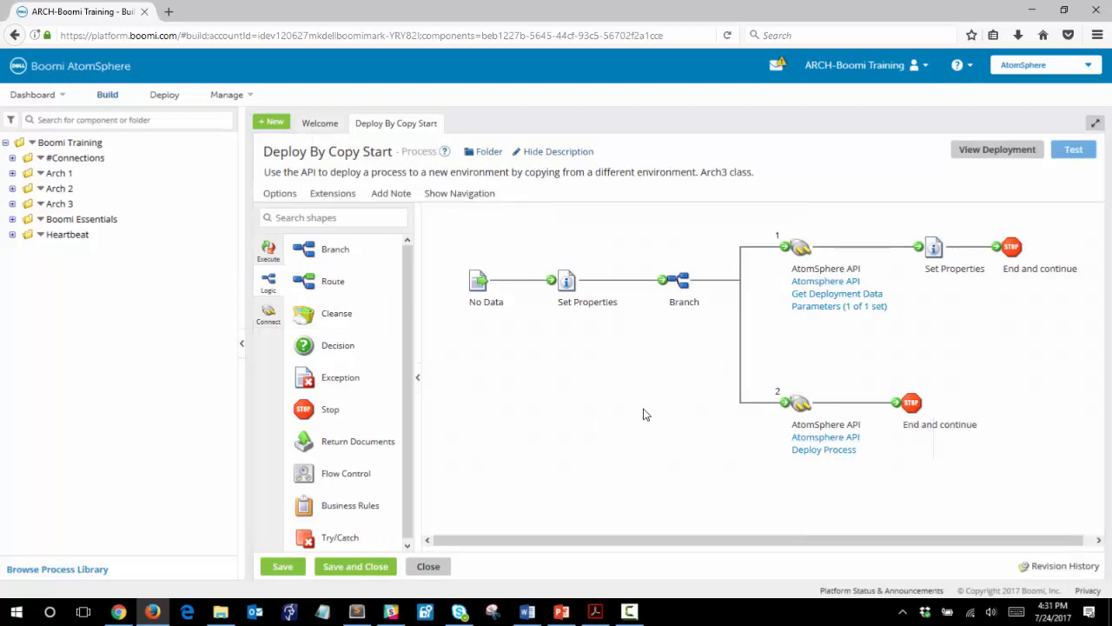
Step: Add a deploymentId parameter to the branch 2 connector, taking its value from the dynamic process property SOURCE_DEPLOYMENT
{"action": "mouse_move", "coordinate": [794, 428]}
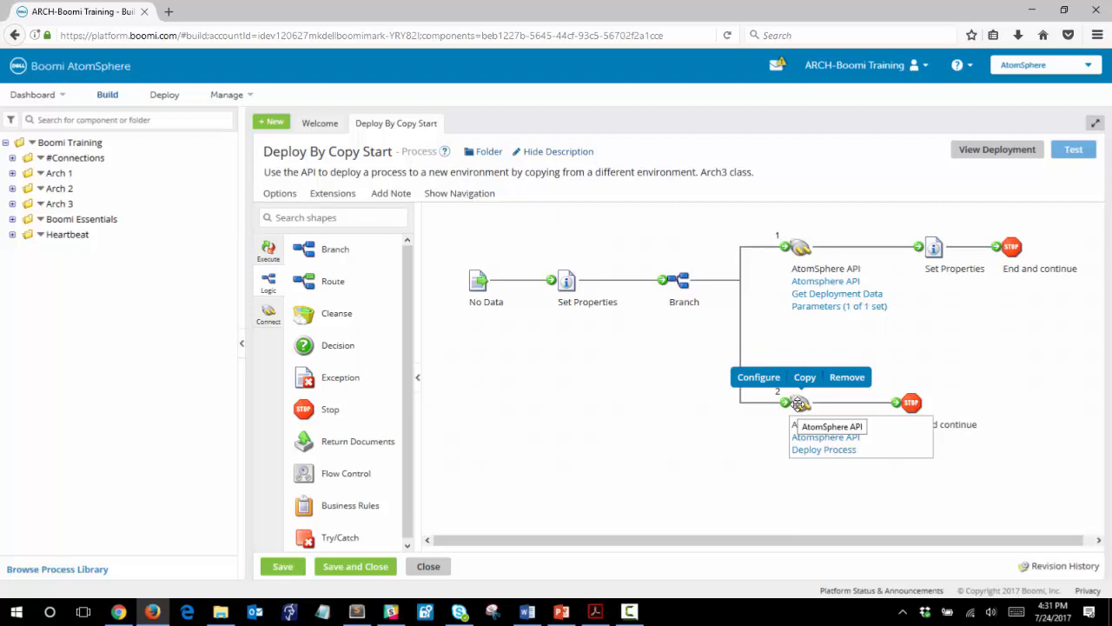
{"action": "double_click", "coordinate": [798, 403]}
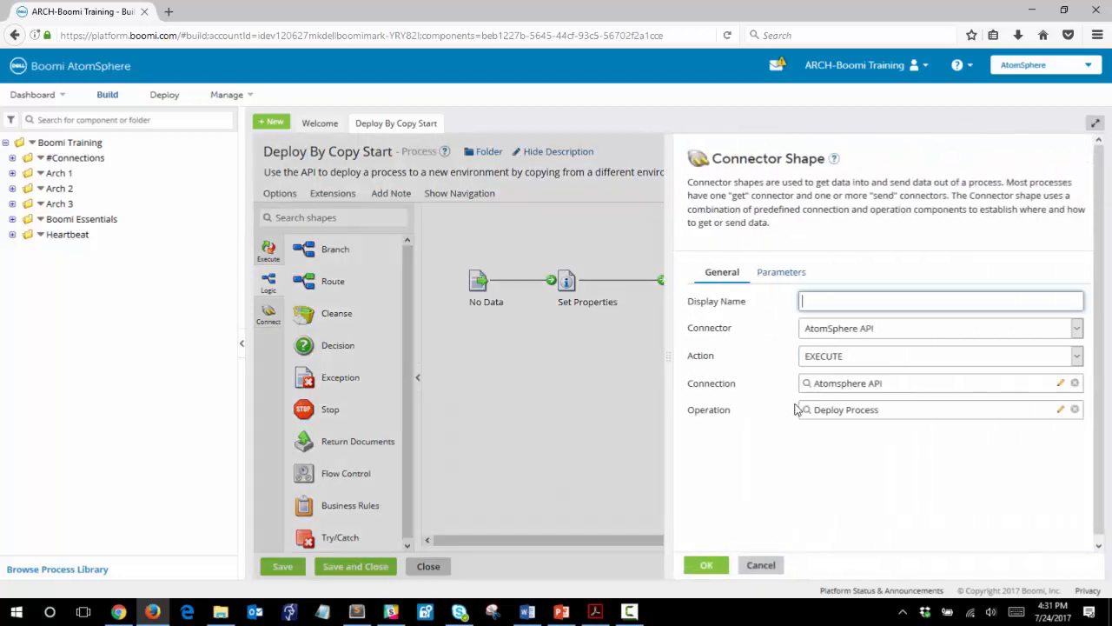
{"action": "left_click", "coordinate": [785, 276]}
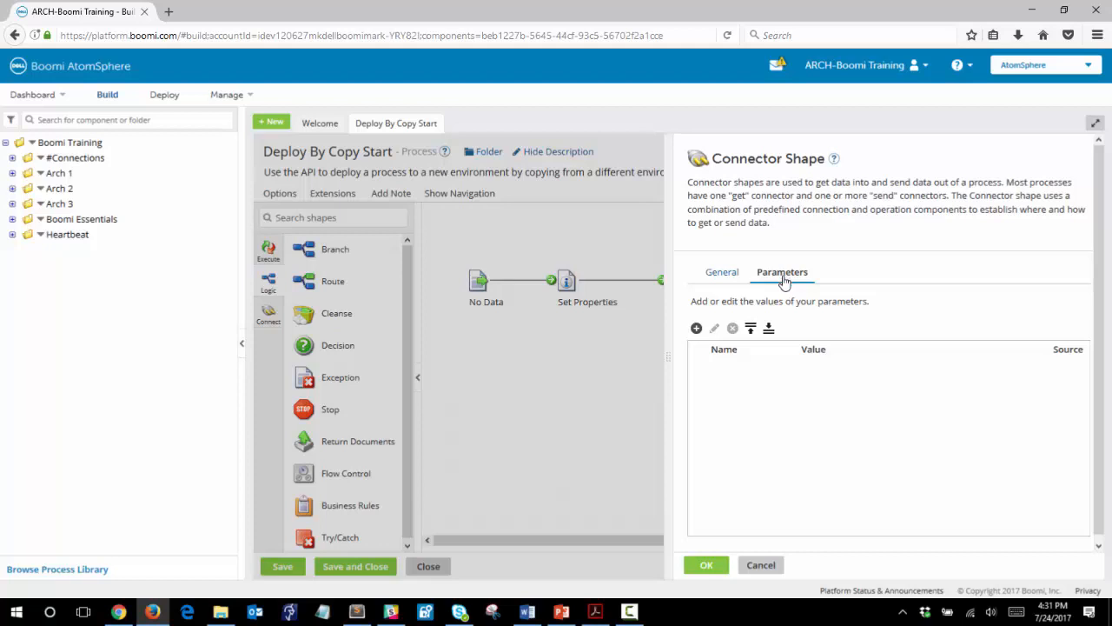
{"action": "left_click", "coordinate": [696, 329]}
{"action": "left_click", "coordinate": [573, 143]}
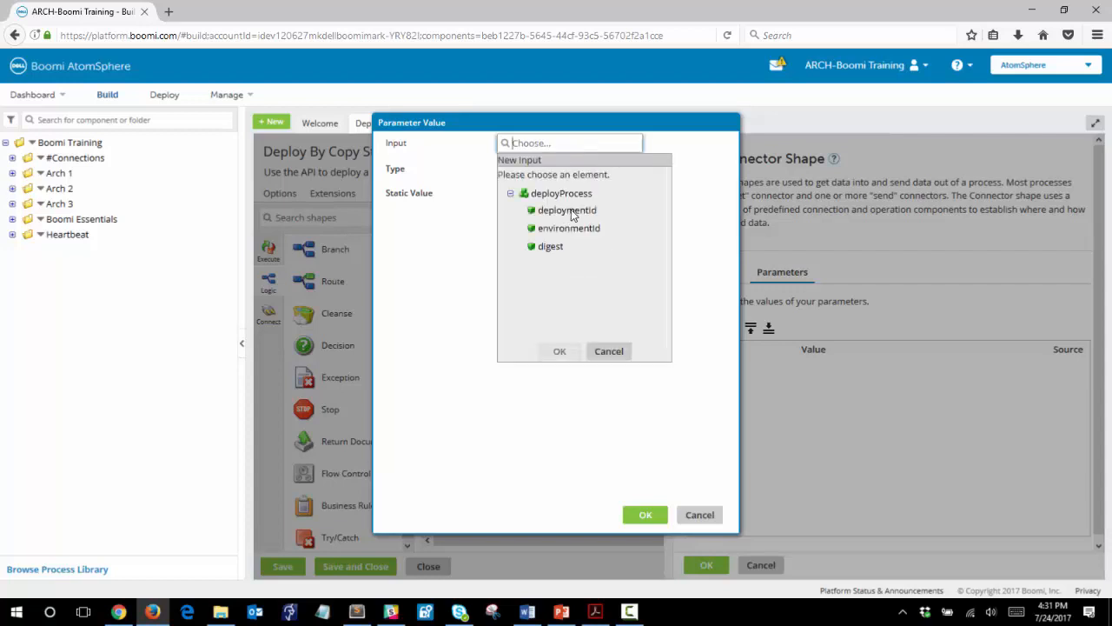
{"action": "left_click", "coordinate": [572, 215]}
{"action": "left_click", "coordinate": [560, 351]}
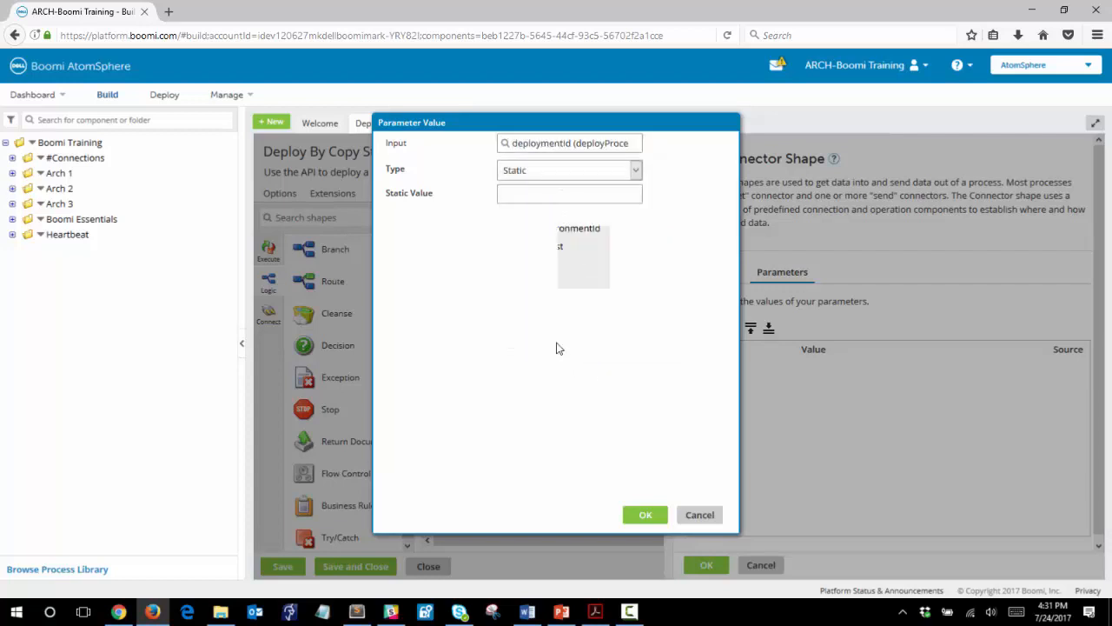
{"action": "left_click", "coordinate": [529, 171]}
{"action": "left_click", "coordinate": [543, 271]}
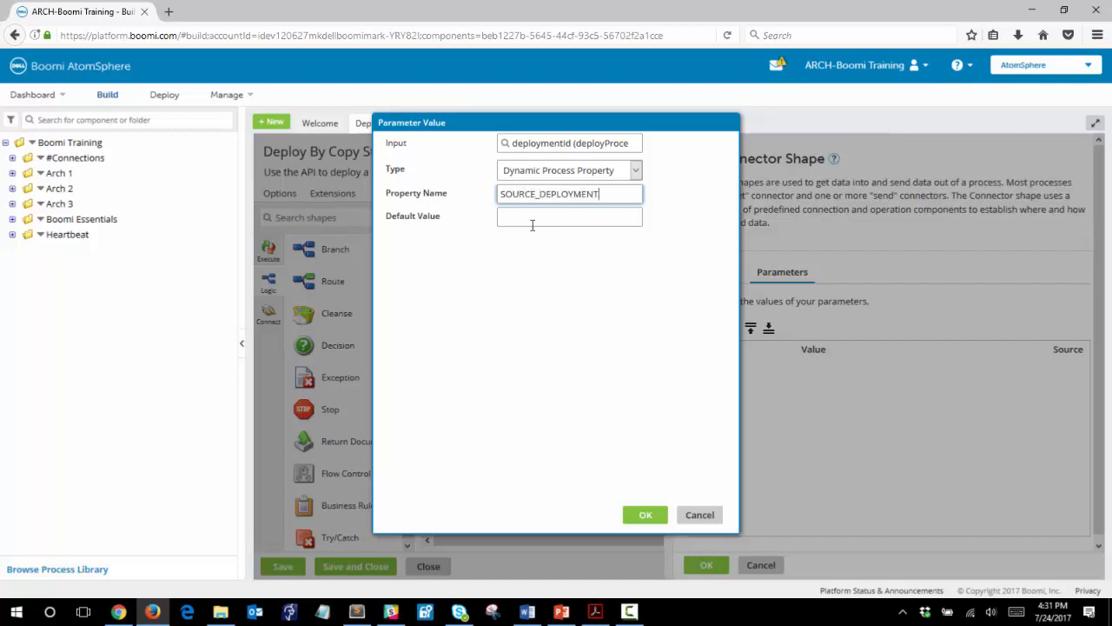
{"action": "left_click", "coordinate": [648, 515]}
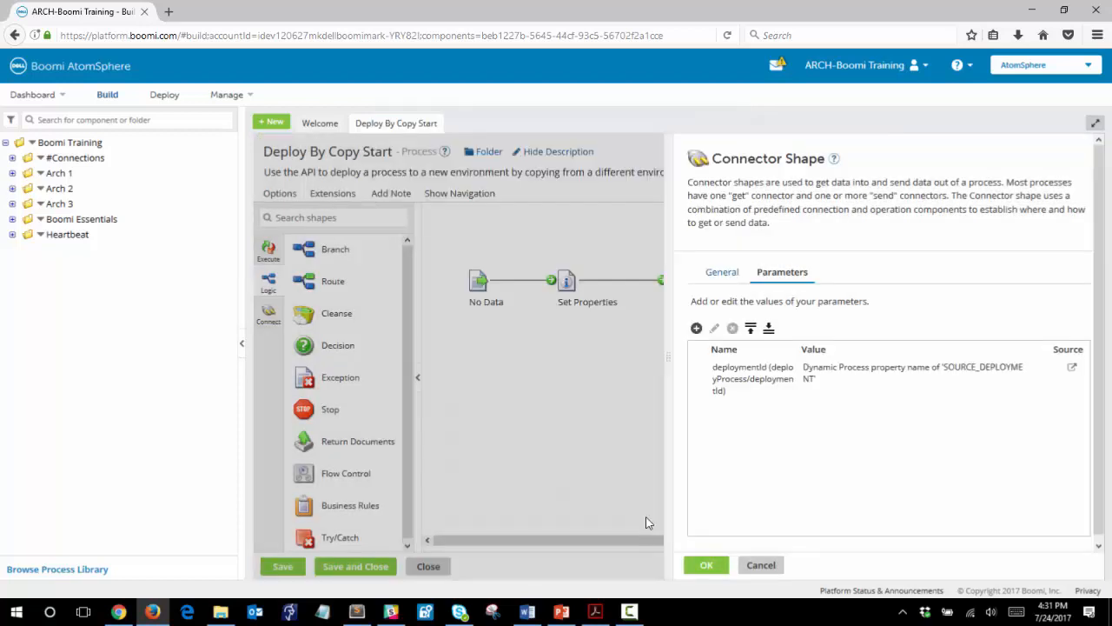
Step: Add an environmentId parameter that uses the dynamic process property TARGET_ENVIR_ID, and apply the connector's parameters
{"action": "left_click", "coordinate": [696, 329]}
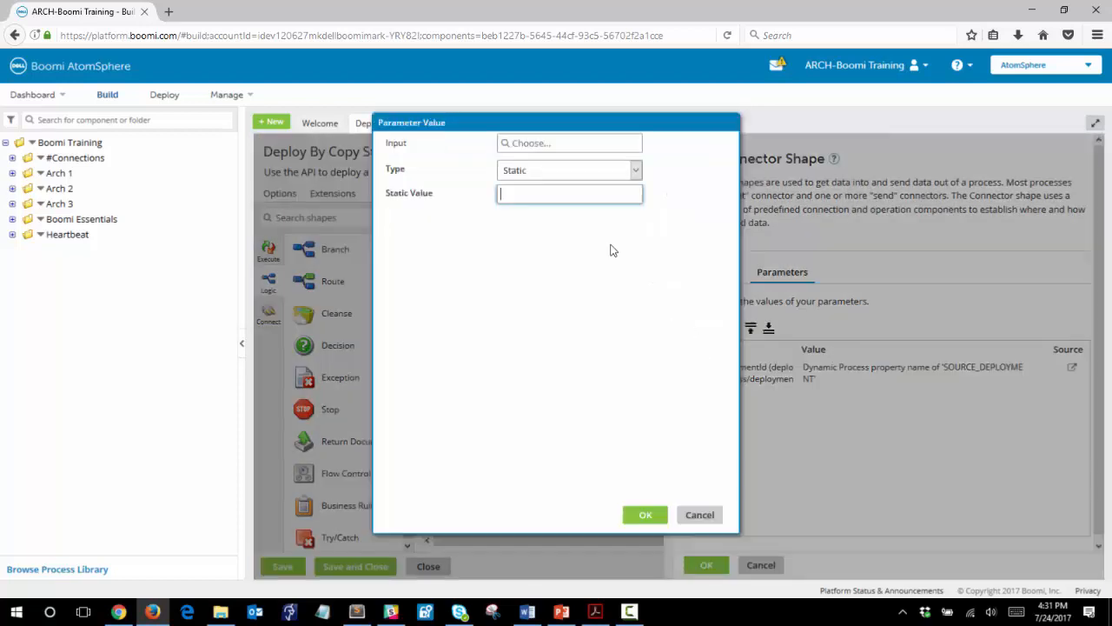
{"action": "left_click", "coordinate": [549, 148]}
{"action": "left_click", "coordinate": [549, 227]}
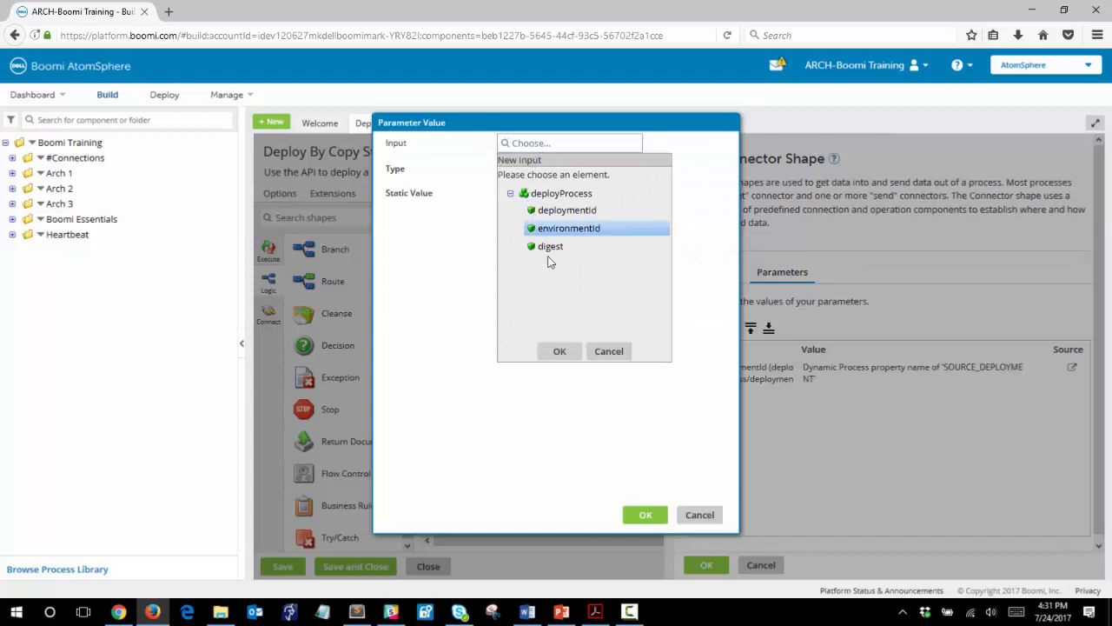
{"action": "left_click", "coordinate": [559, 351]}
{"action": "left_click", "coordinate": [635, 170]}
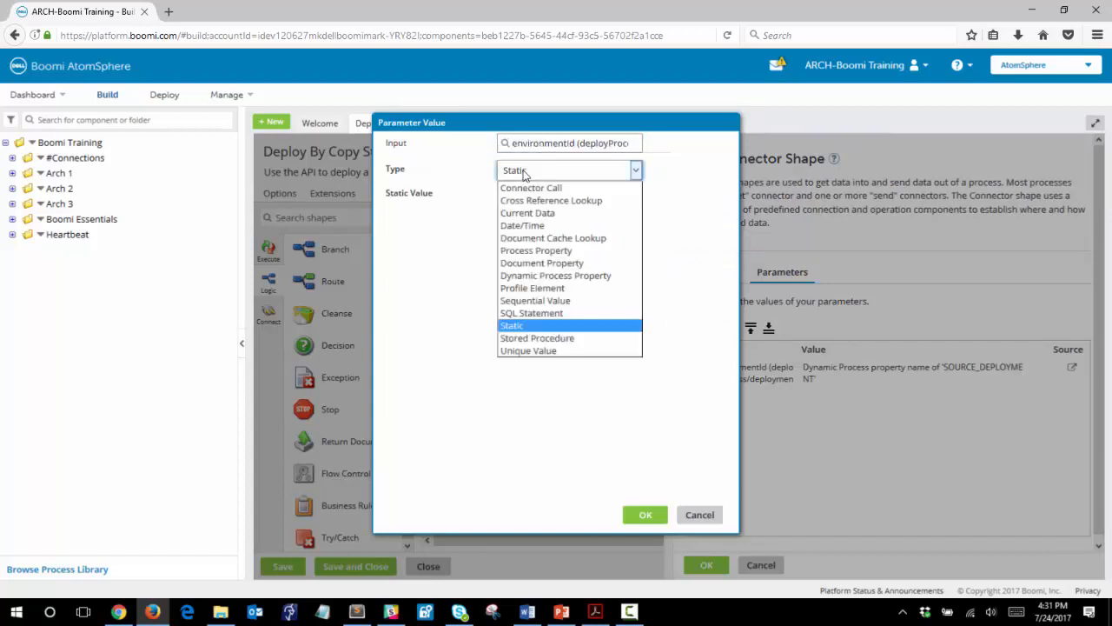
{"action": "left_click", "coordinate": [544, 275]}
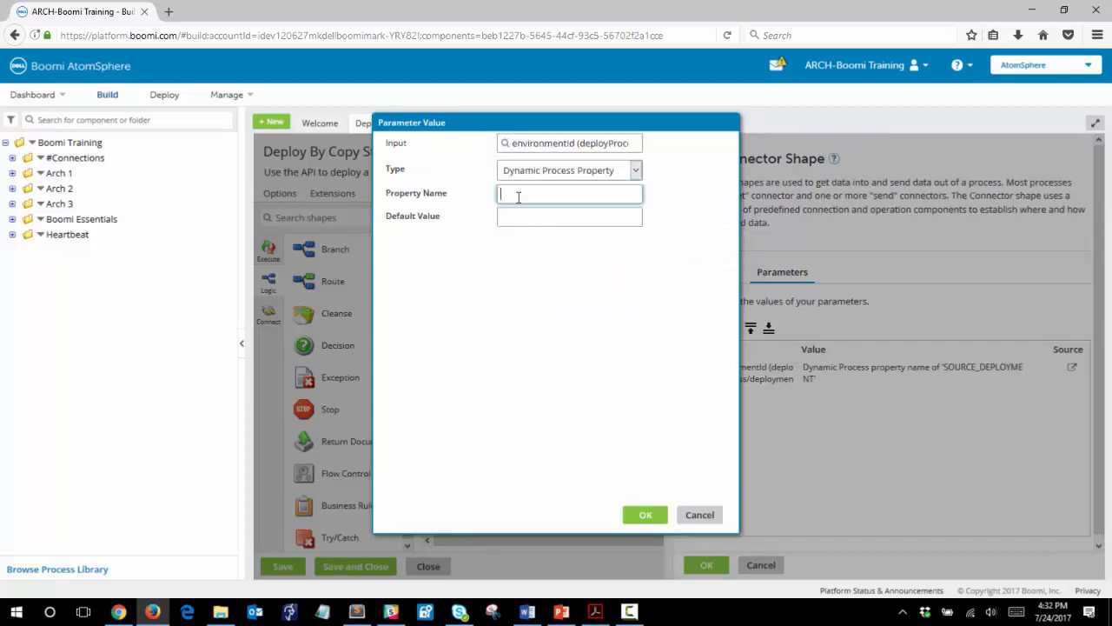
{"action": "type", "text": "TARGET_ENVIR_ID"}
{"action": "left_click", "coordinate": [642, 514]}
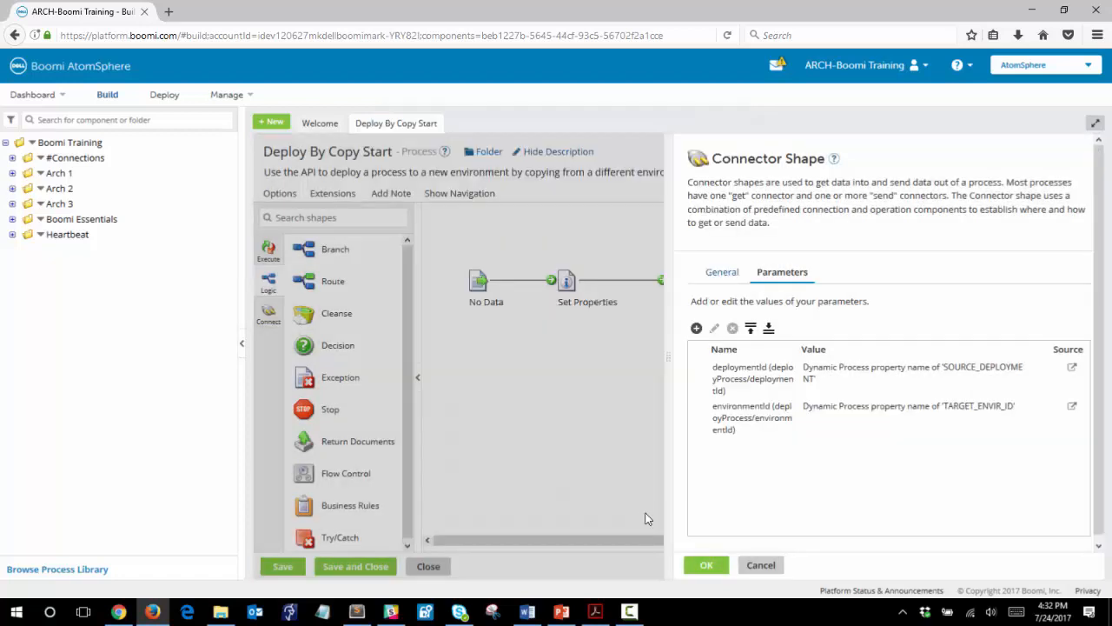
{"action": "left_click", "coordinate": [764, 564]}
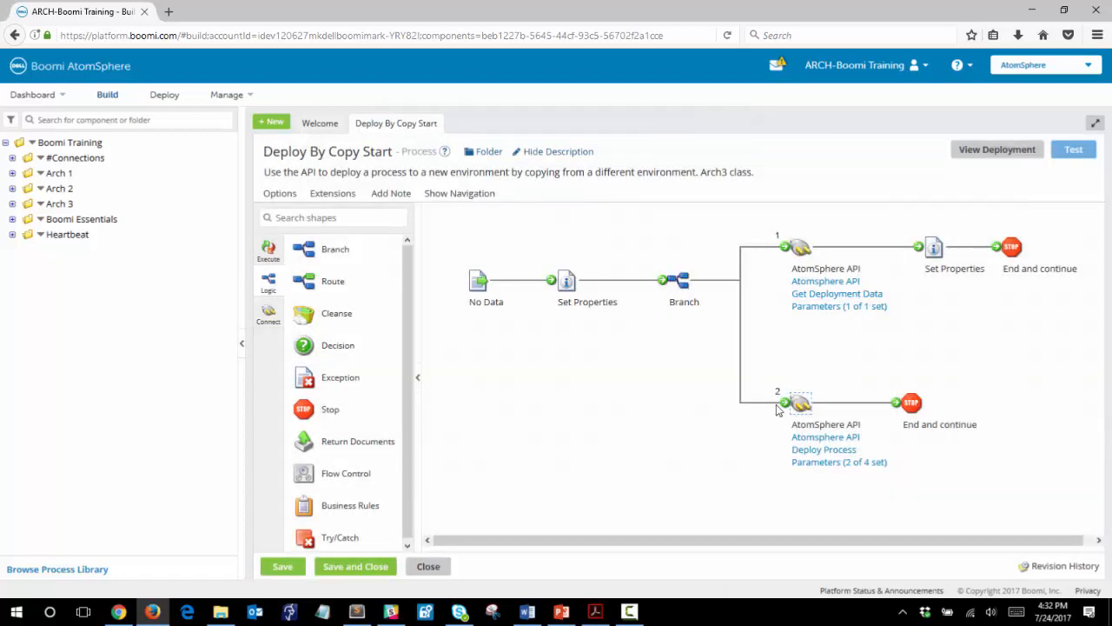
Step: Add a digest parameter to the branch 2 connector using the dynamic process property DEPLOY_DIGEST, and apply the connector's parameters
{"action": "mouse_move", "coordinate": [795, 408]}
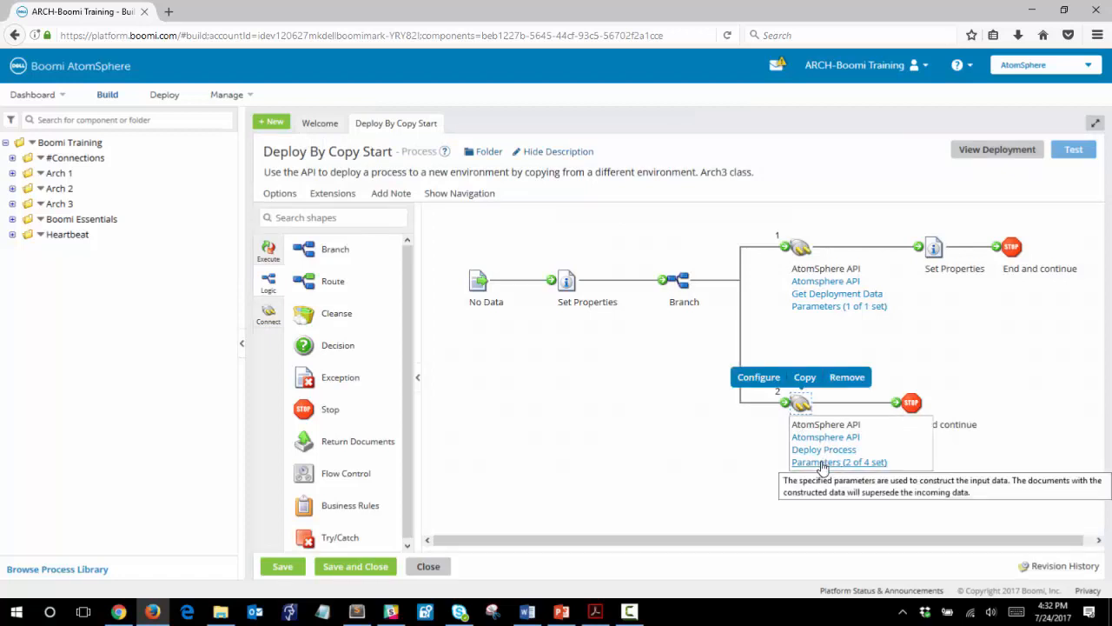
{"action": "left_click", "coordinate": [824, 464]}
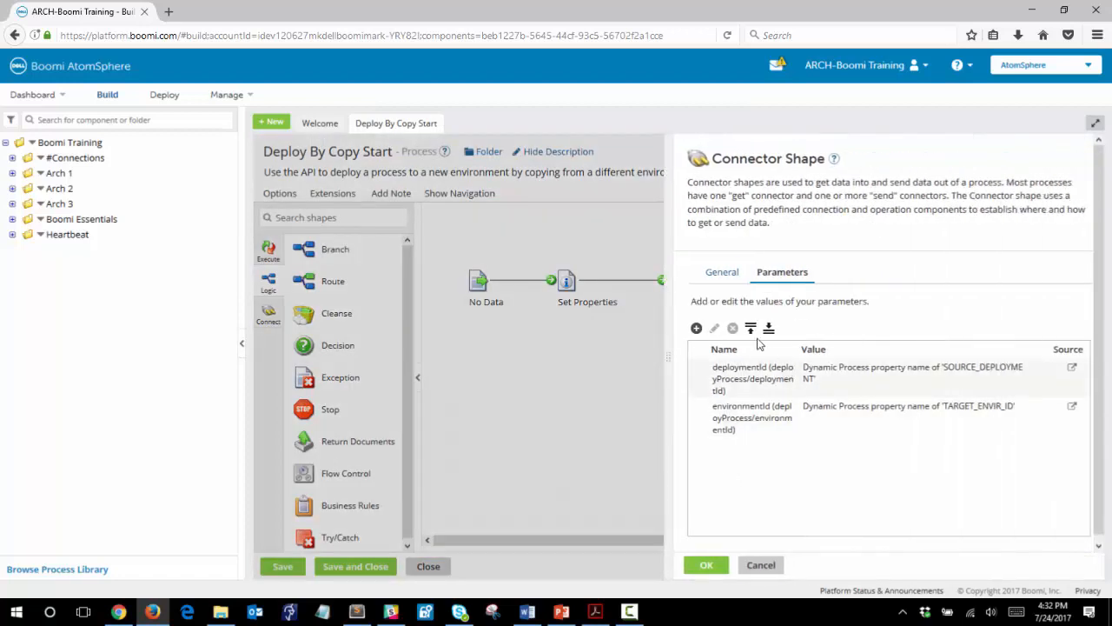
{"action": "left_click", "coordinate": [696, 329]}
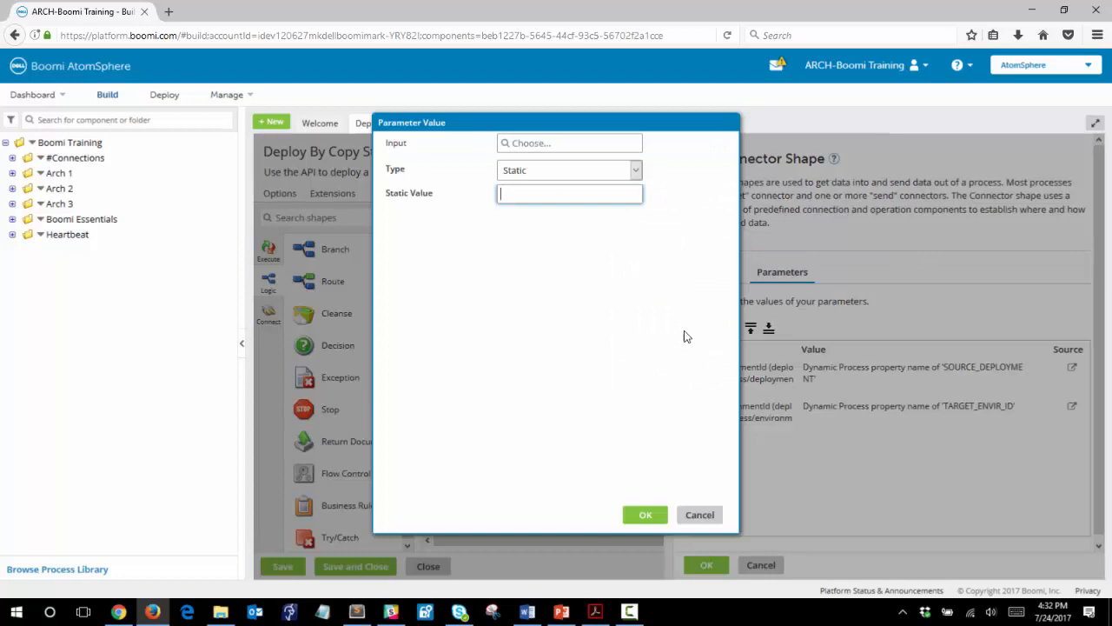
{"action": "left_click", "coordinate": [529, 144]}
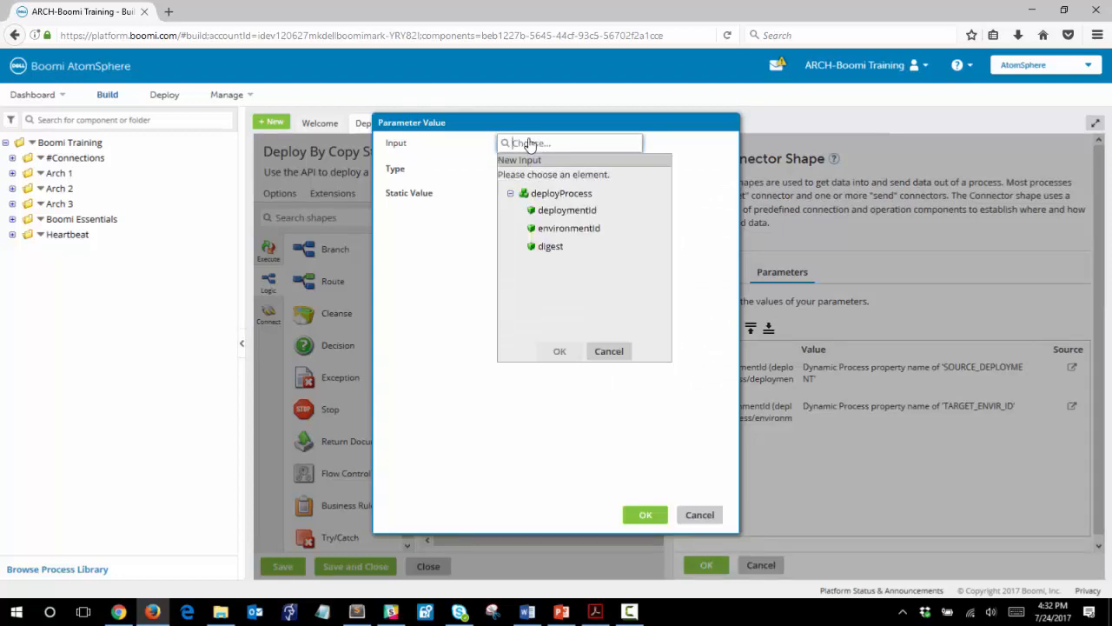
{"action": "left_click", "coordinate": [549, 248]}
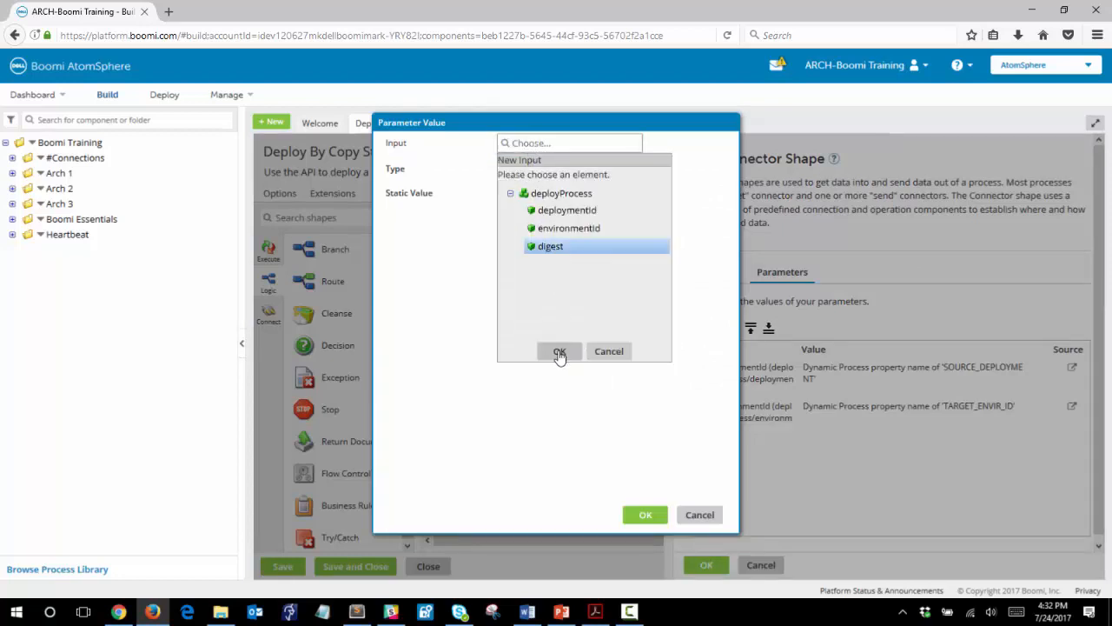
{"action": "left_click", "coordinate": [560, 352]}
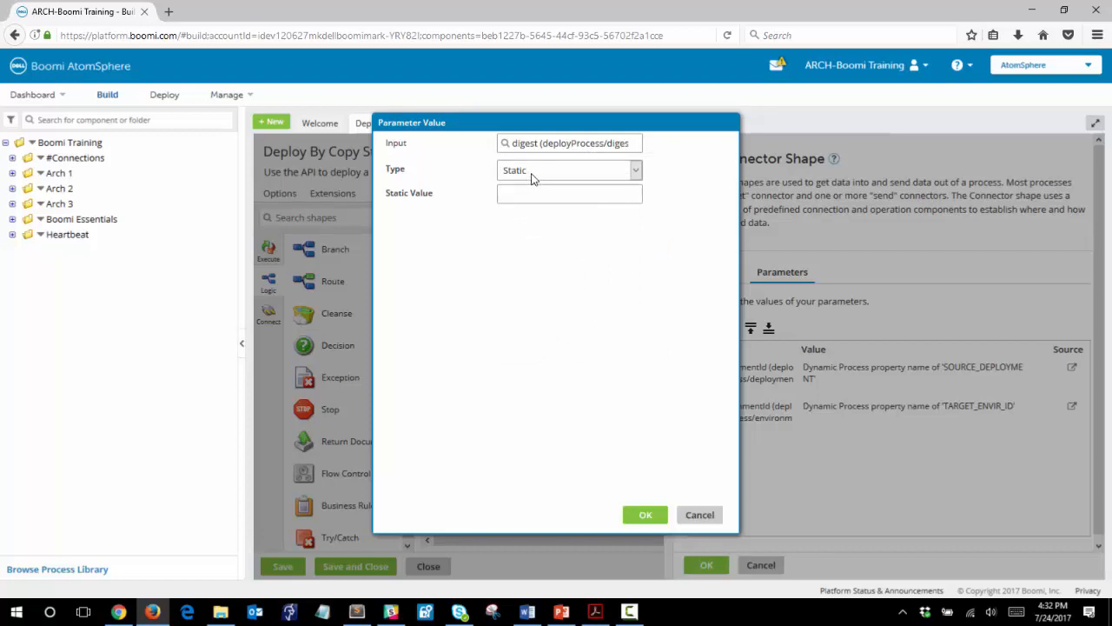
{"action": "left_click", "coordinate": [533, 175]}
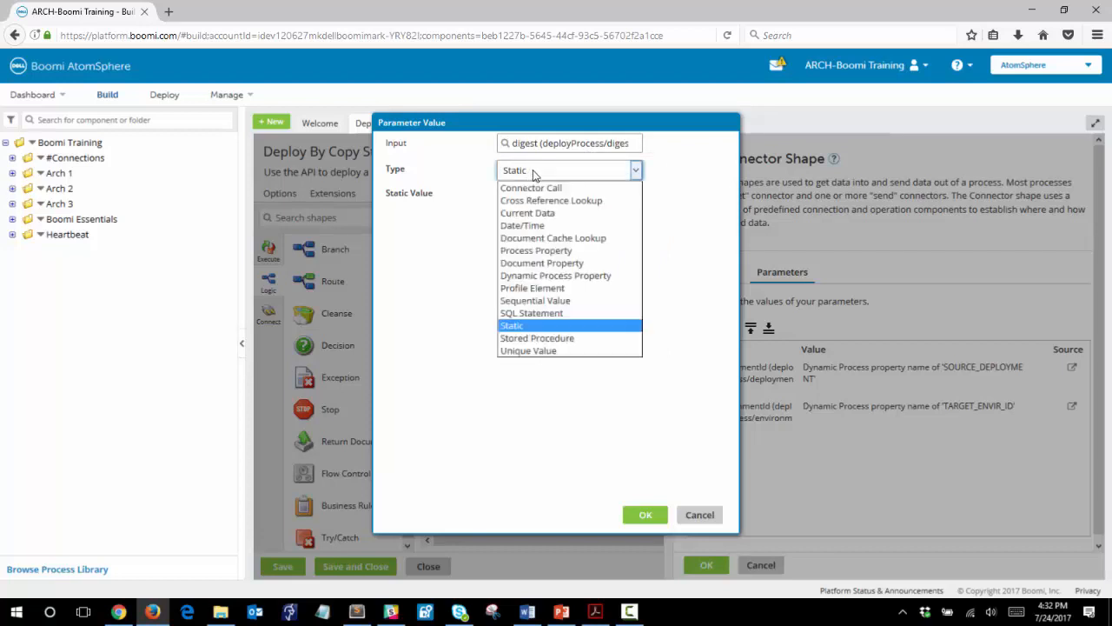
{"action": "left_click", "coordinate": [549, 276]}
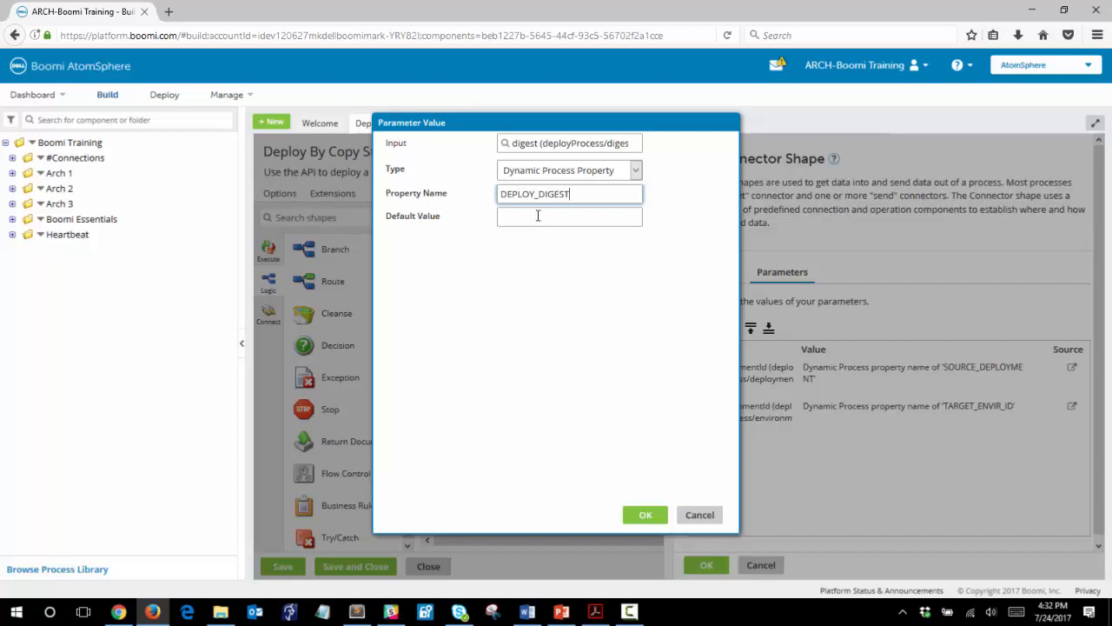
{"action": "left_click", "coordinate": [643, 514]}
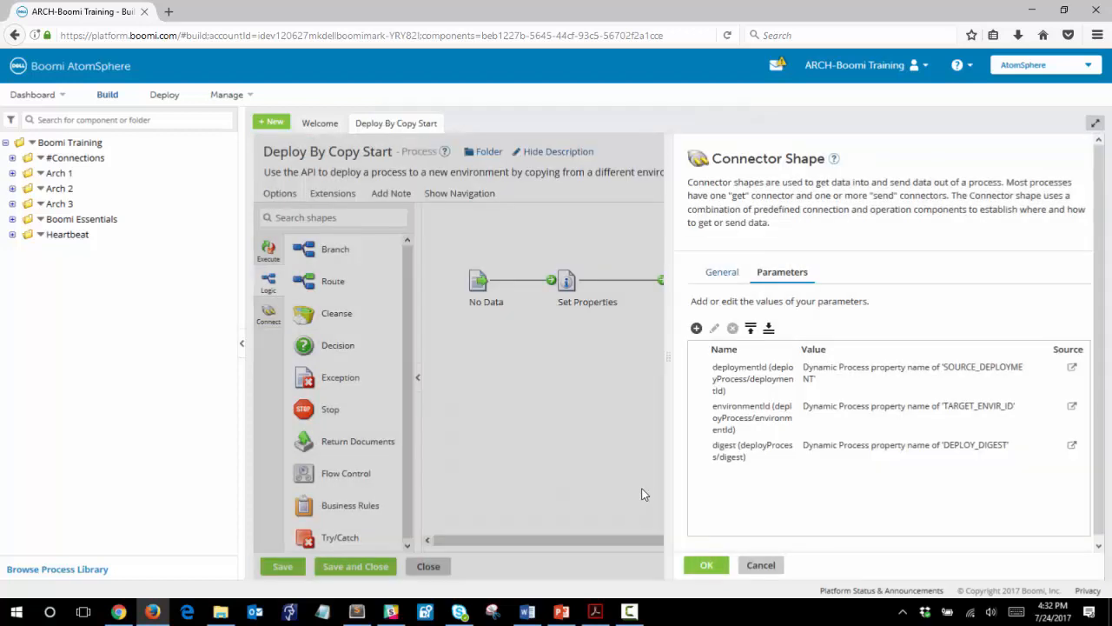
{"action": "left_click", "coordinate": [706, 565]}
Step: Check the property name defined in branch 1's Set Properties shape against the one used for the digest parameter
{"action": "mouse_move", "coordinate": [881, 432]}
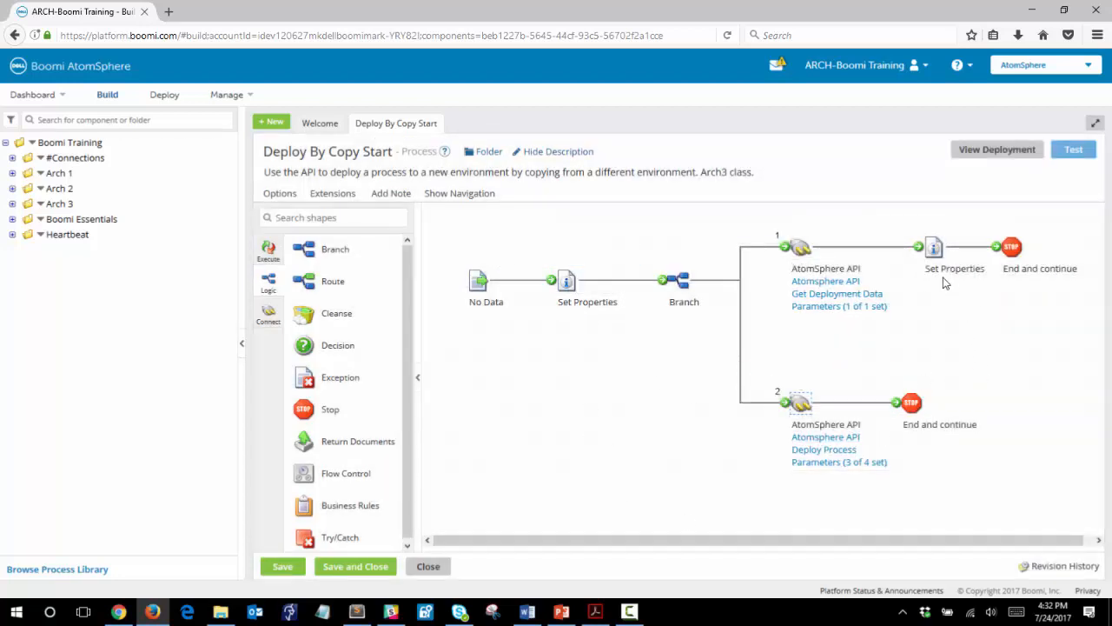
{"action": "mouse_move", "coordinate": [930, 302]}
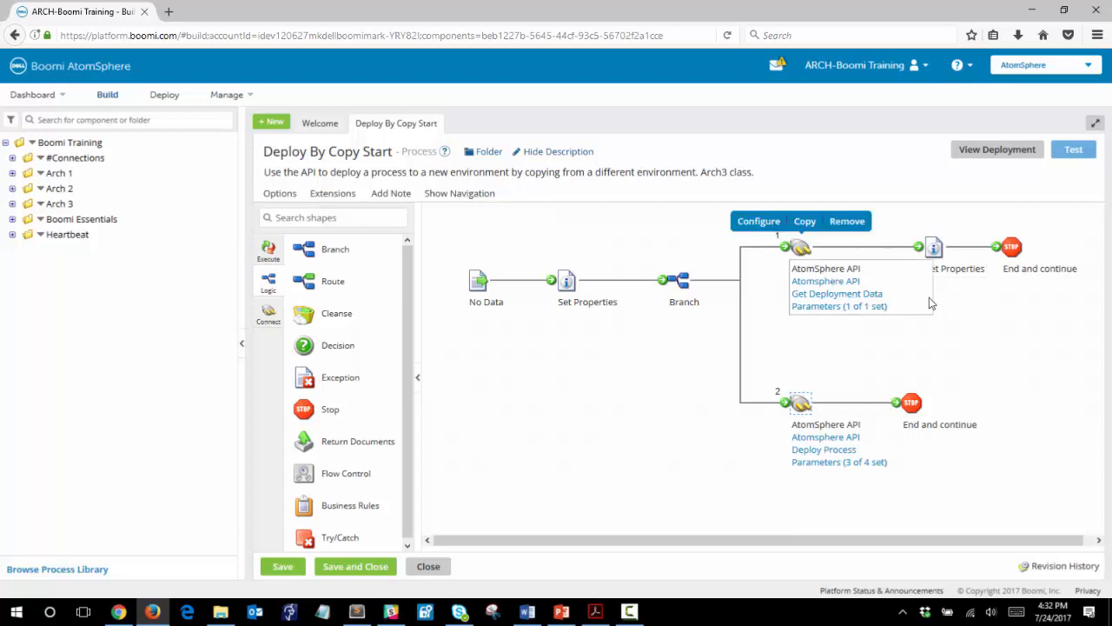
{"action": "left_click", "coordinate": [934, 252]}
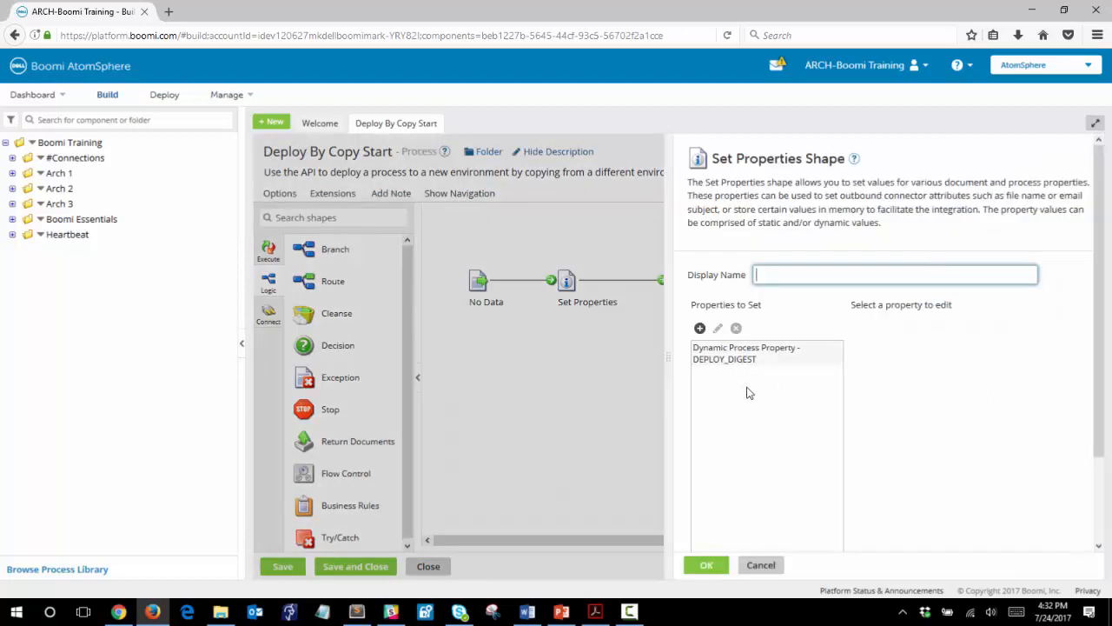
{"action": "left_click", "coordinate": [707, 565]}
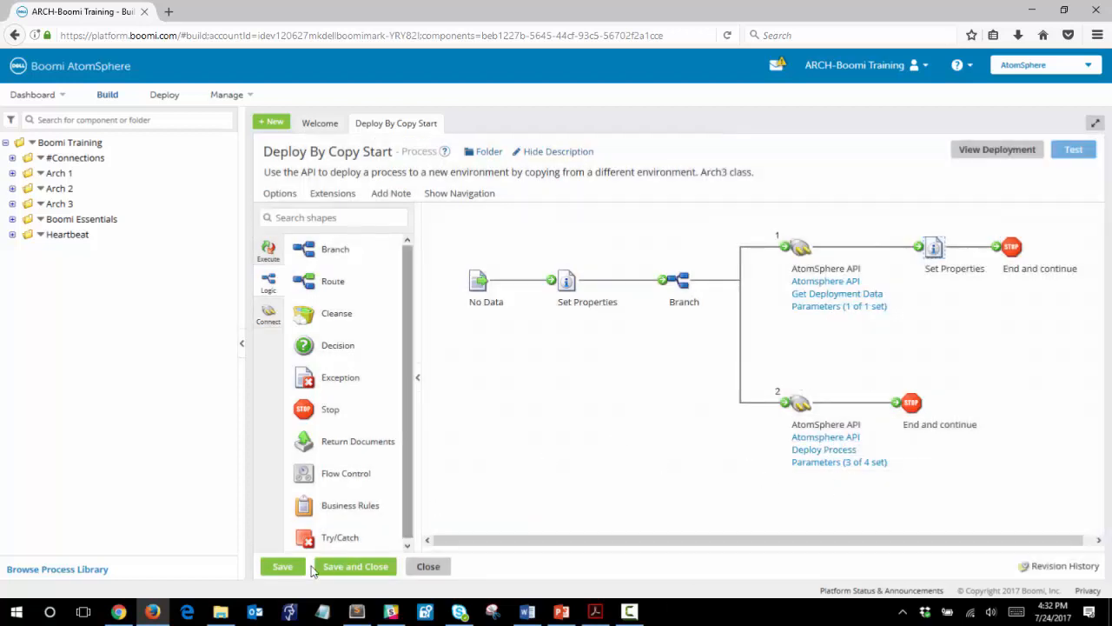
Step: Save Deploy By Copy Start and run a new test on Test Atom Cloud, dismissing the completion message
{"action": "left_click", "coordinate": [287, 566]}
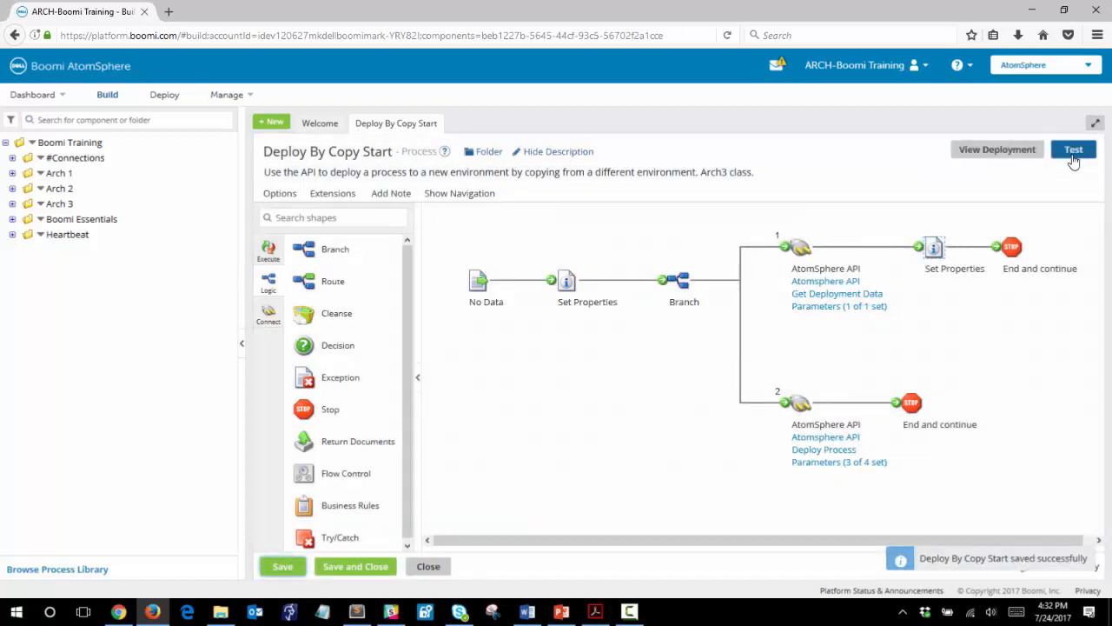
{"action": "left_click", "coordinate": [1074, 152]}
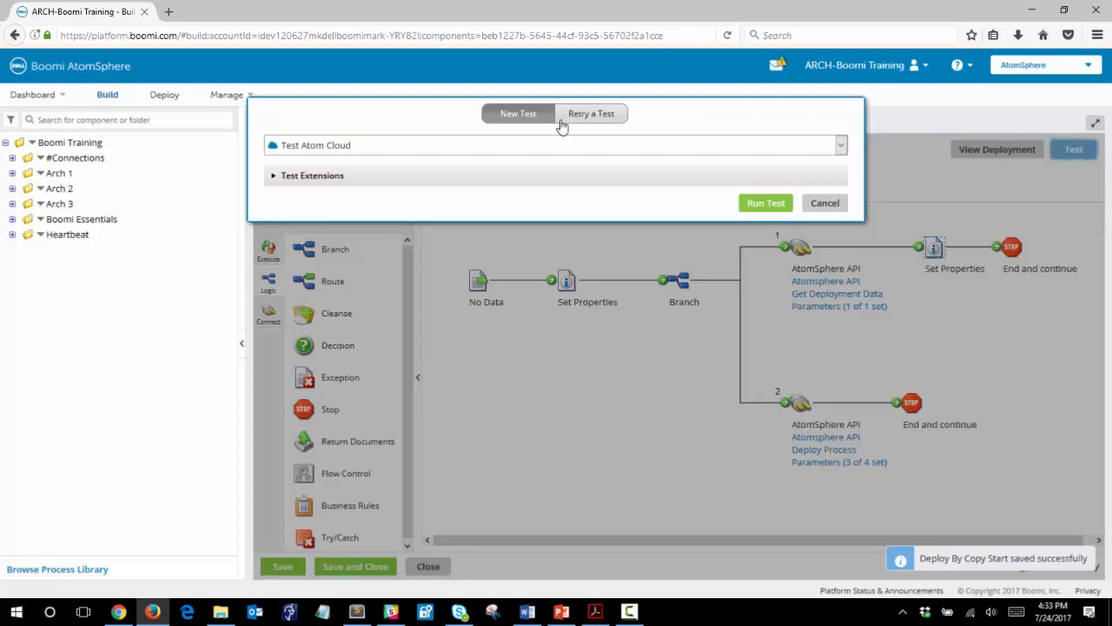
{"action": "left_click", "coordinate": [765, 204]}
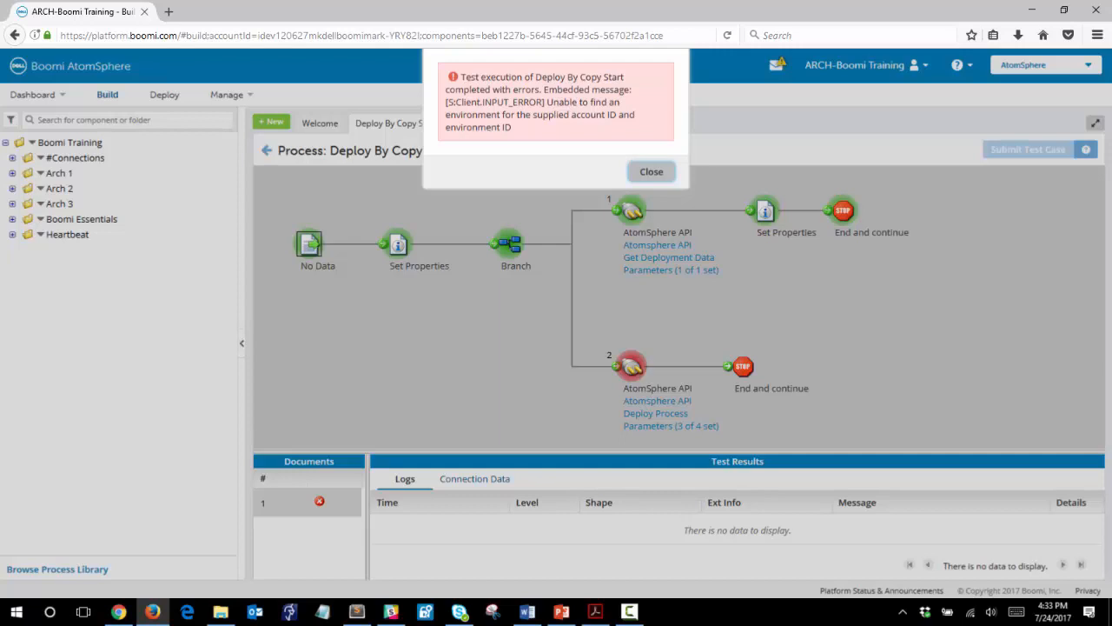
{"action": "left_click", "coordinate": [652, 171]}
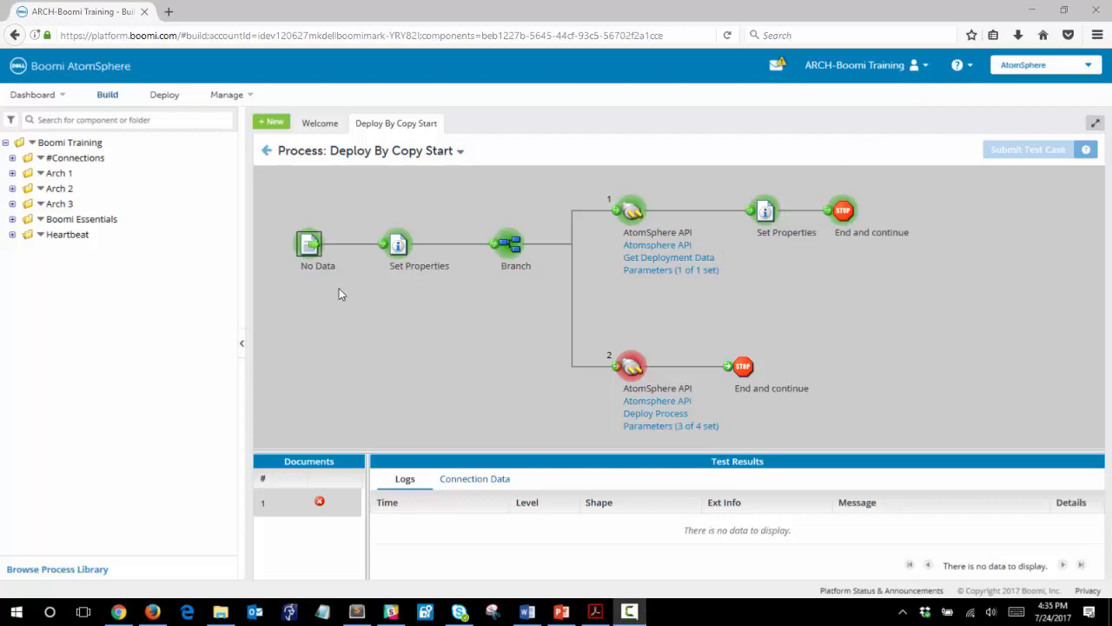
Step: Leave the test view and copy the environment ID of 3 - Production from Atom Management
{"action": "left_click", "coordinate": [266, 150]}
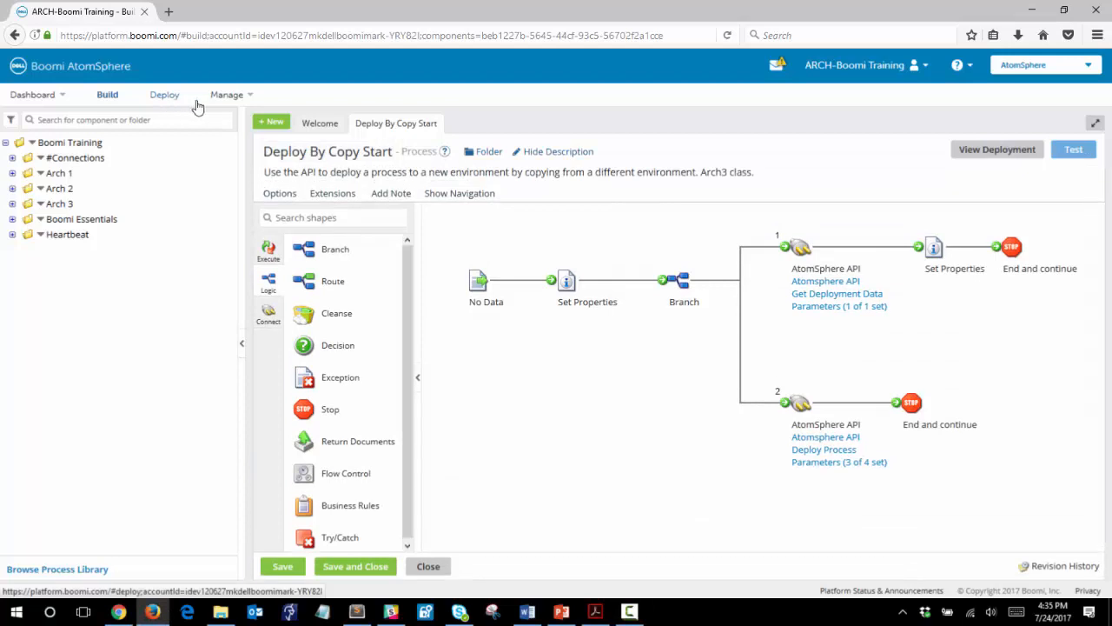
{"action": "left_click", "coordinate": [233, 99]}
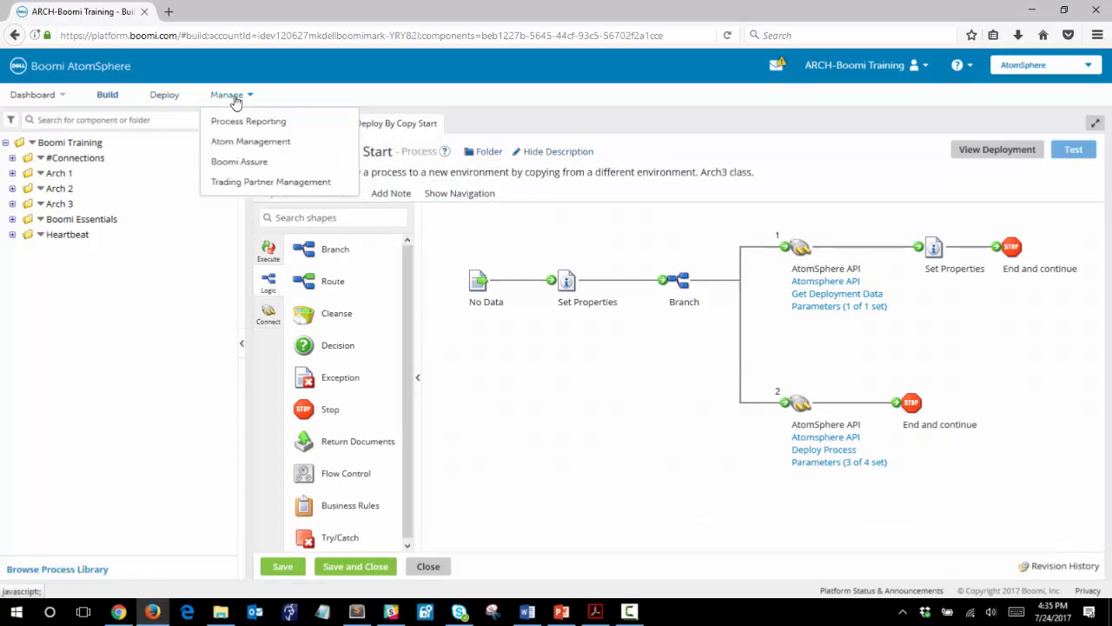
{"action": "left_click", "coordinate": [243, 141]}
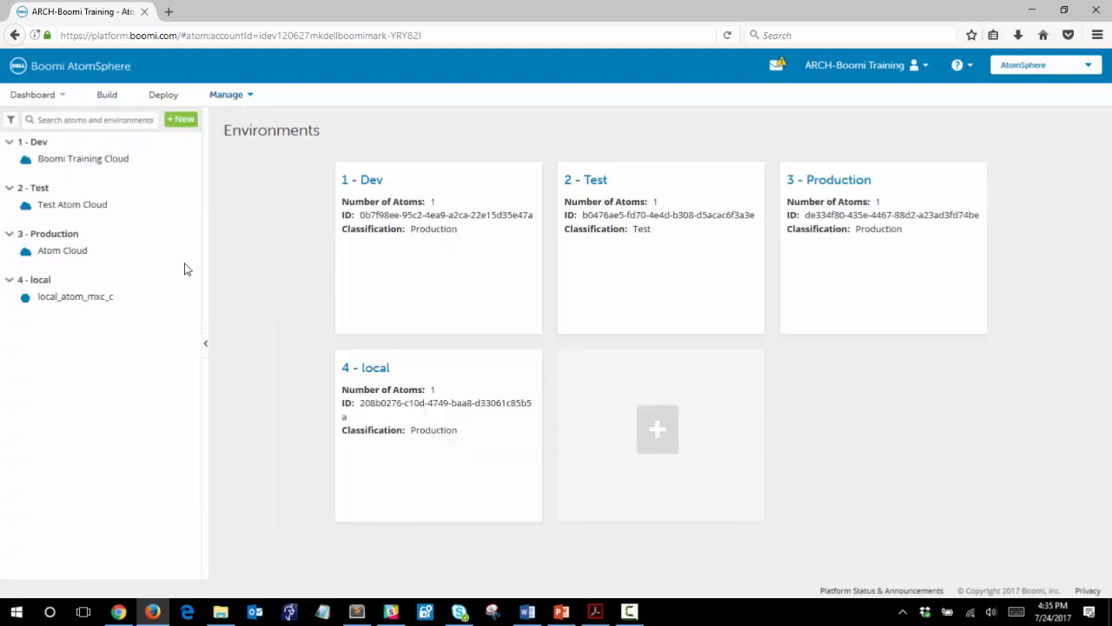
{"action": "left_click", "coordinate": [828, 198]}
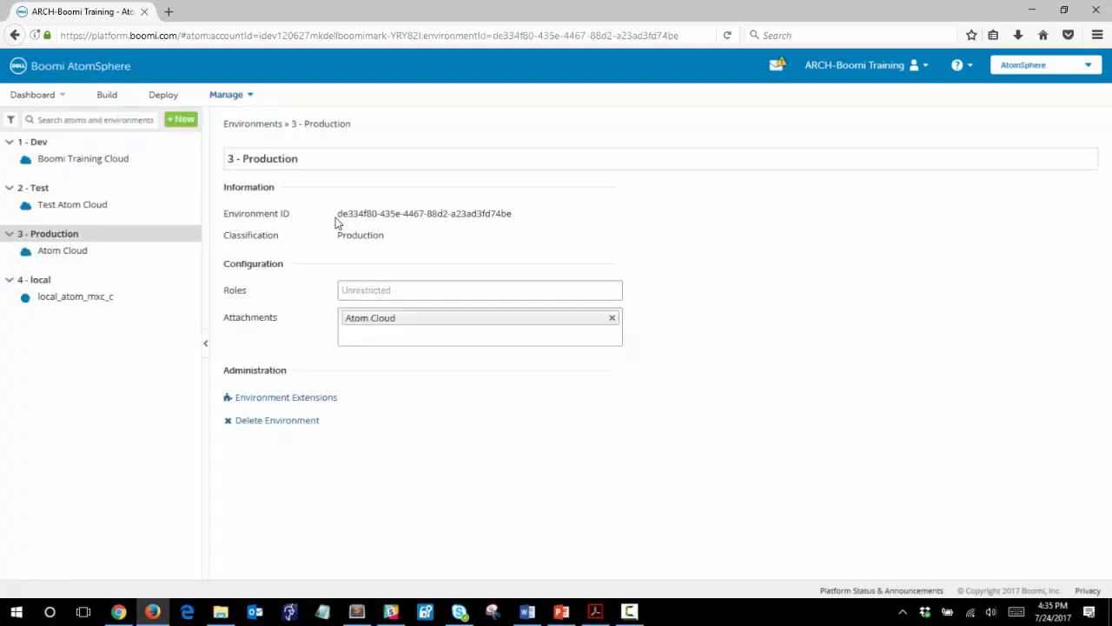
{"action": "left_click_drag", "start_coordinate": [338, 214], "coordinate": [516, 226]}
{"action": "key", "text": "ctrl+c"}
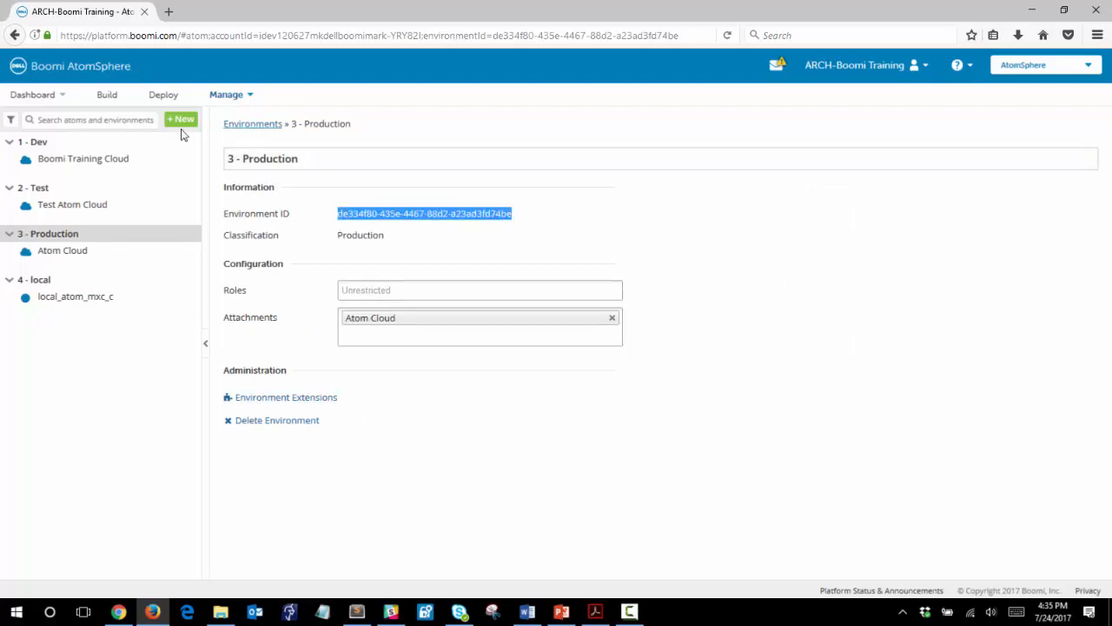
Step: Reopen Deploy By Copy Start and set TARGET_ENVIR_ID in the first Set Properties shape to the copied 3 - Production environment ID
{"action": "left_click", "coordinate": [105, 96]}
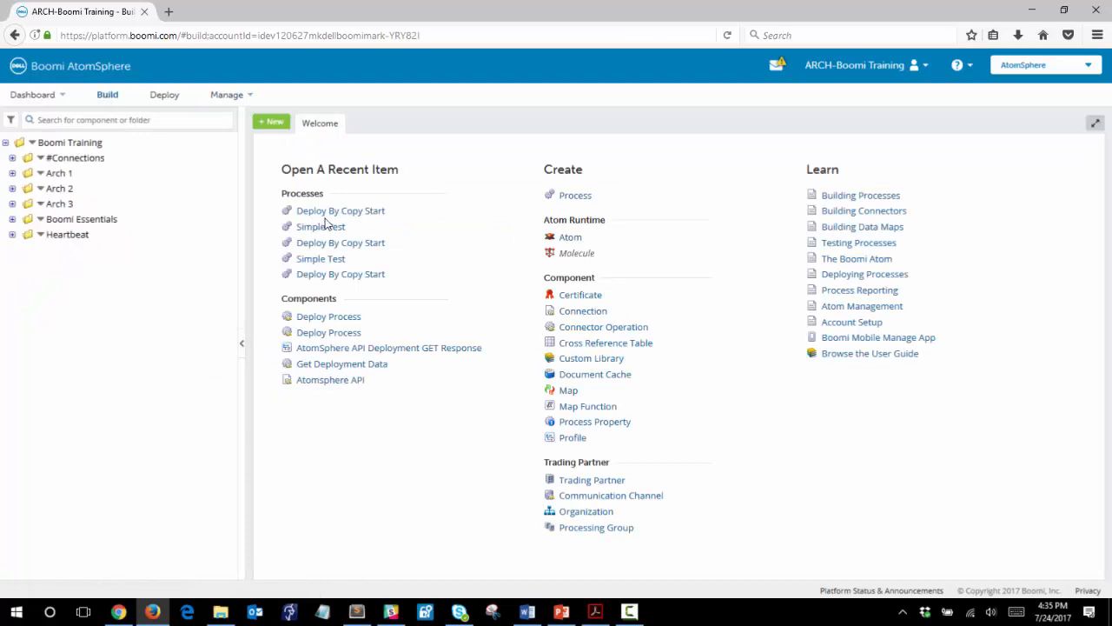
{"action": "left_click", "coordinate": [328, 213]}
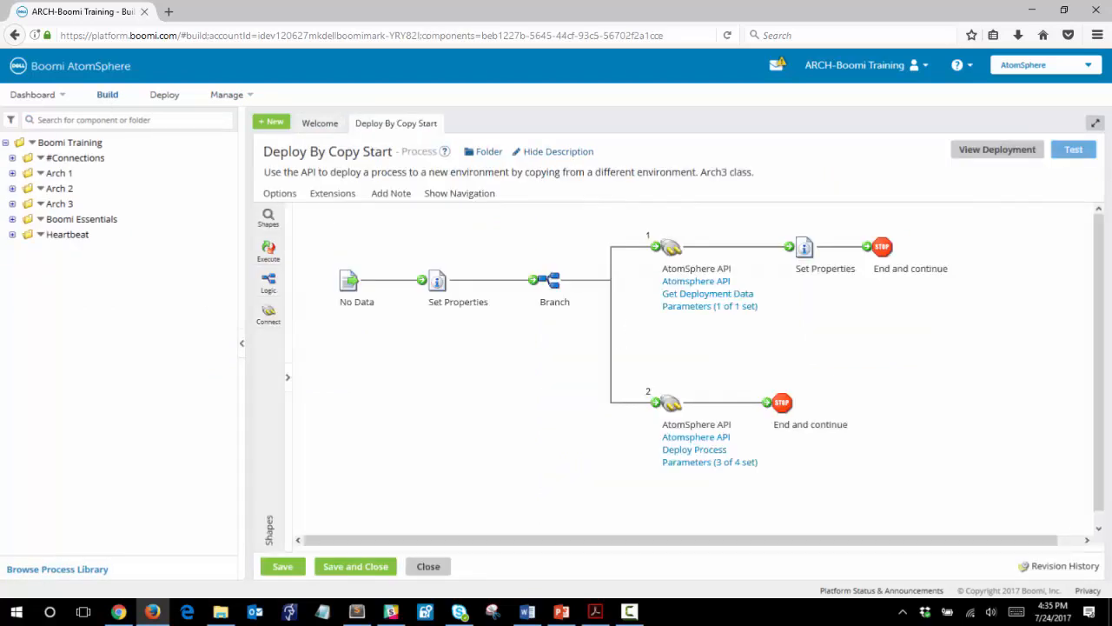
{"action": "left_click", "coordinate": [441, 278]}
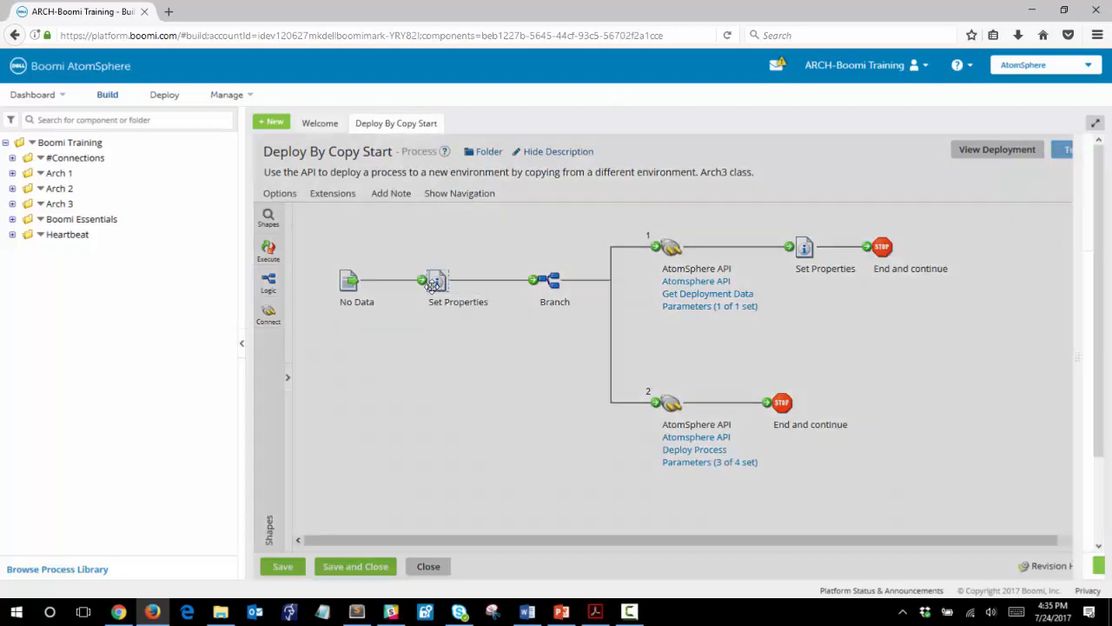
{"action": "left_click", "coordinate": [726, 405]}
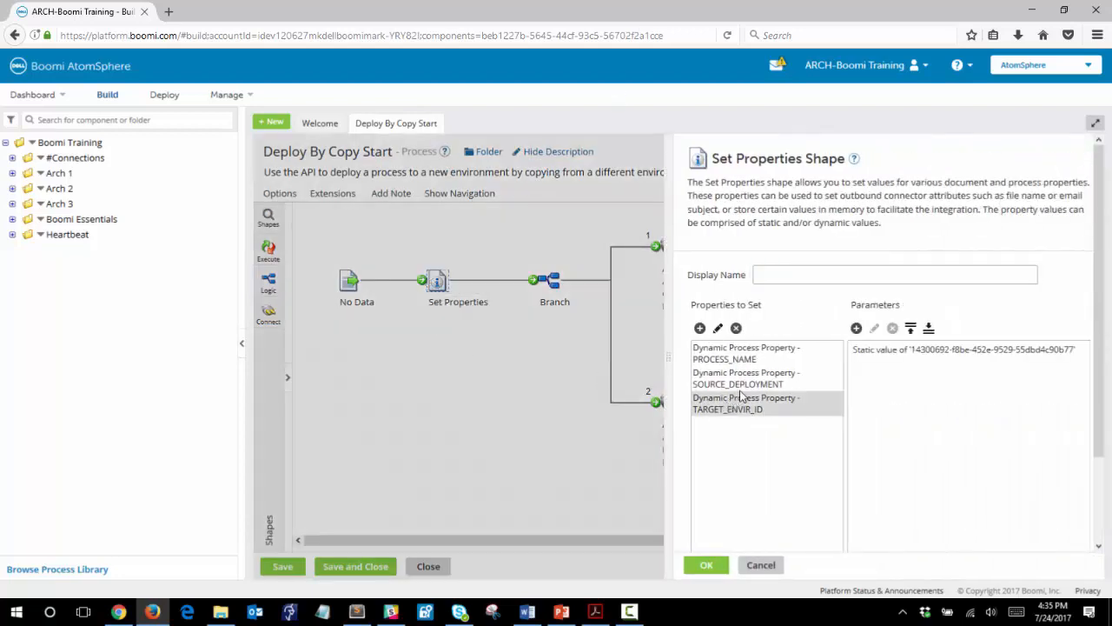
{"action": "left_click", "coordinate": [921, 356]}
{"action": "double_click", "coordinate": [923, 356]}
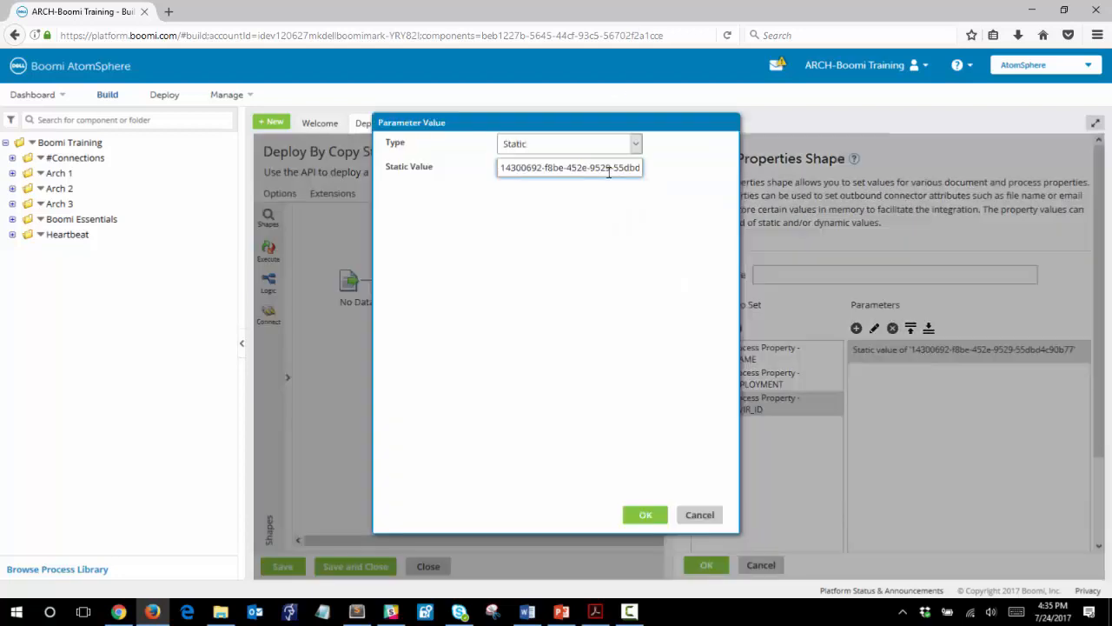
{"action": "triple_click", "coordinate": [560, 168]}
{"action": "key", "text": "ctrl+v"}
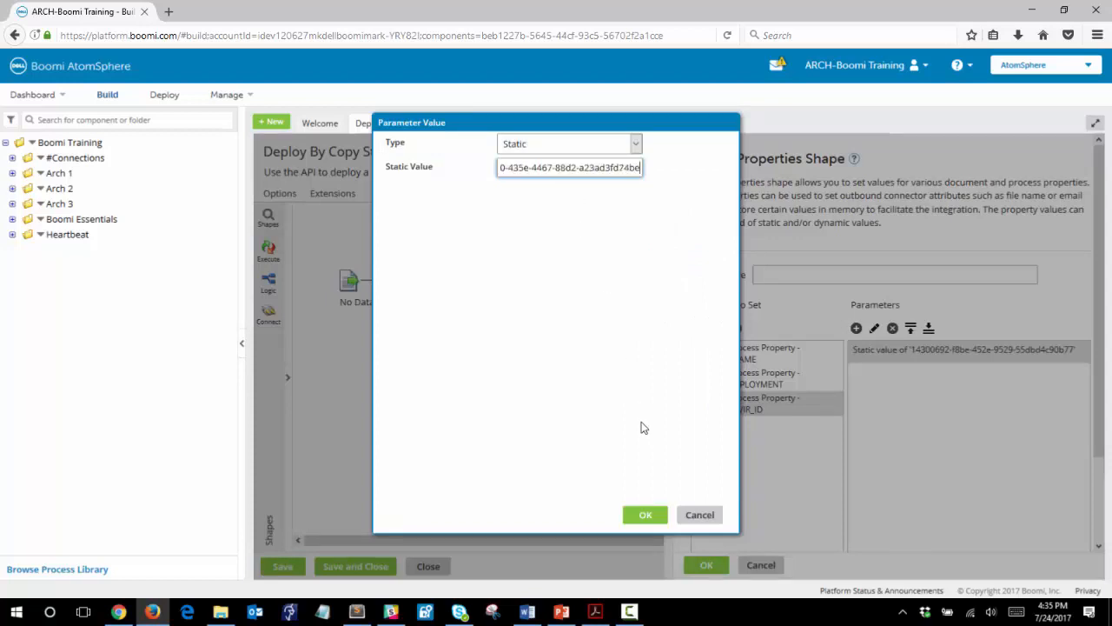
{"action": "left_click", "coordinate": [646, 514]}
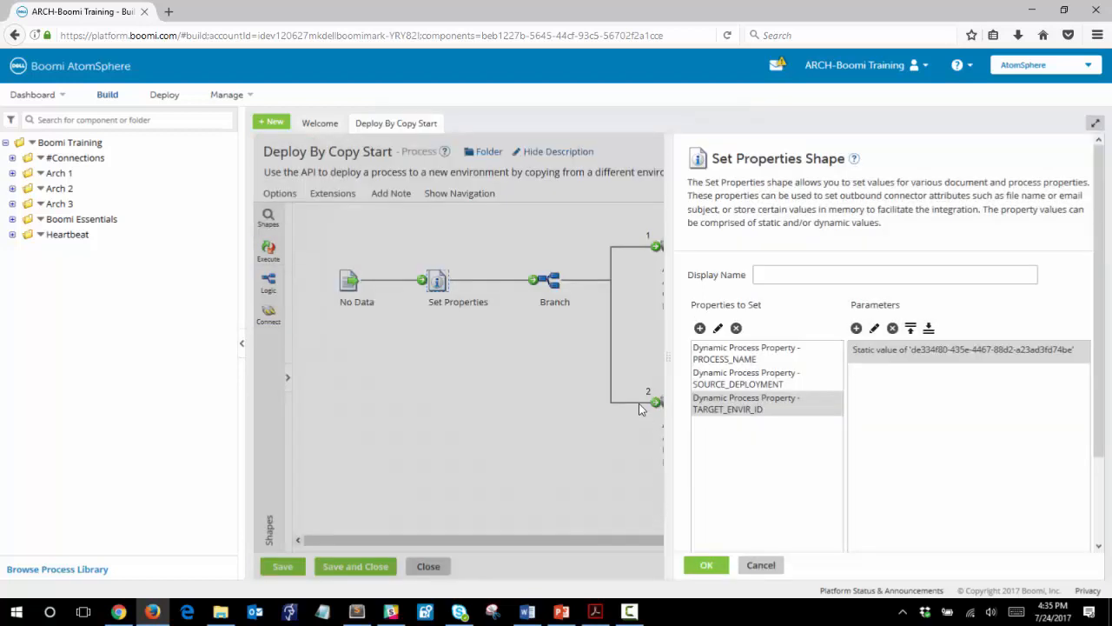
{"action": "left_click", "coordinate": [707, 565]}
Step: Save the process with its new target environment and test it again on Test Atom Cloud
{"action": "left_click", "coordinate": [284, 567]}
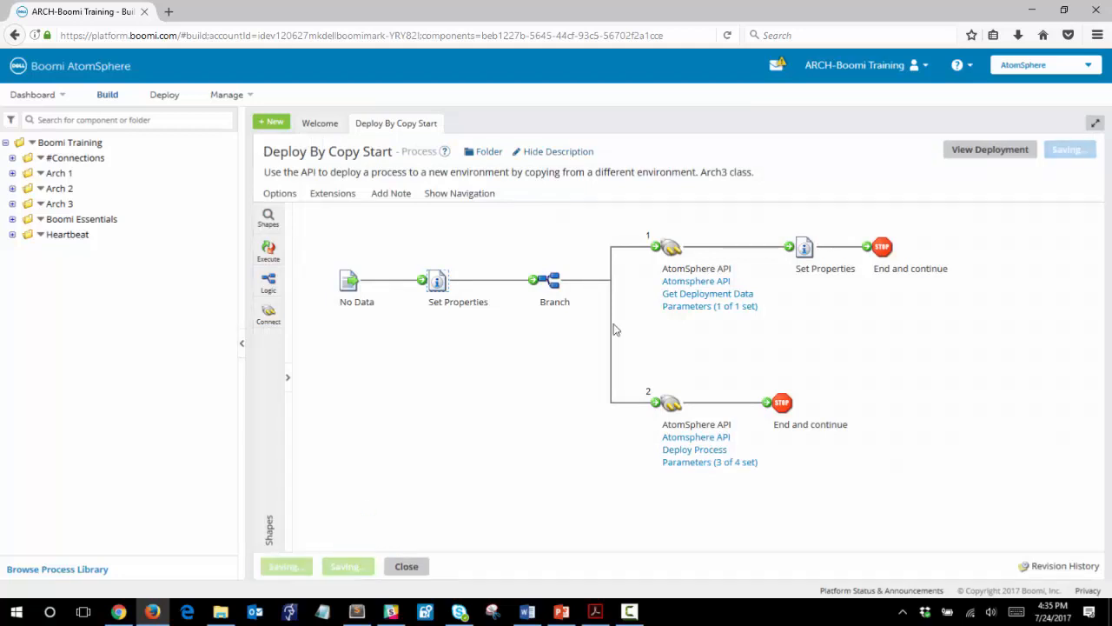
{"action": "left_click", "coordinate": [1074, 152]}
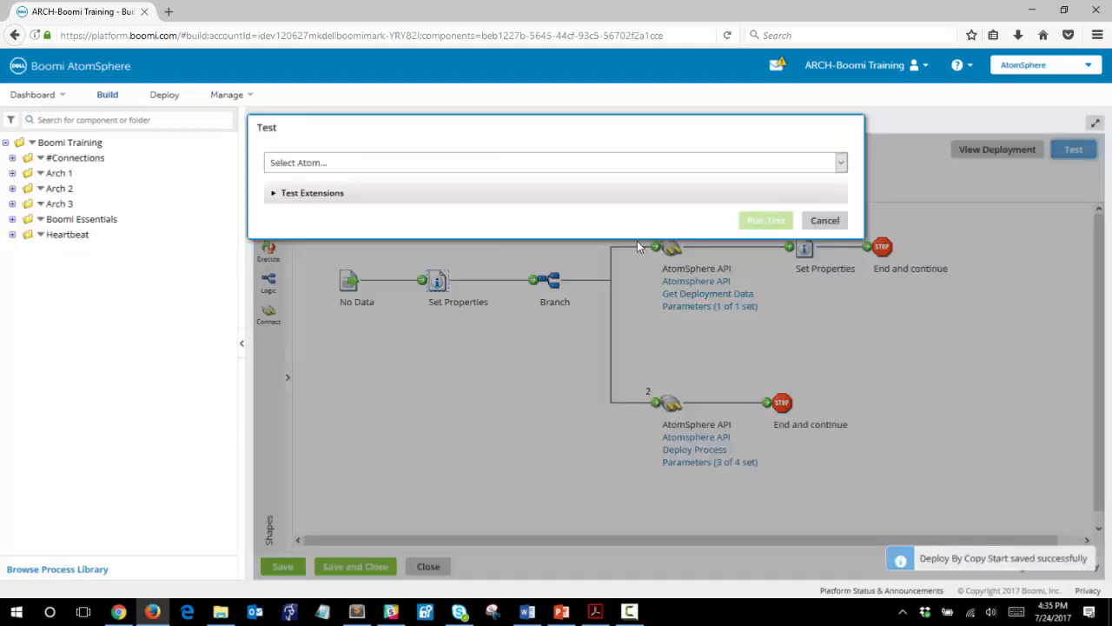
{"action": "left_click", "coordinate": [634, 163]}
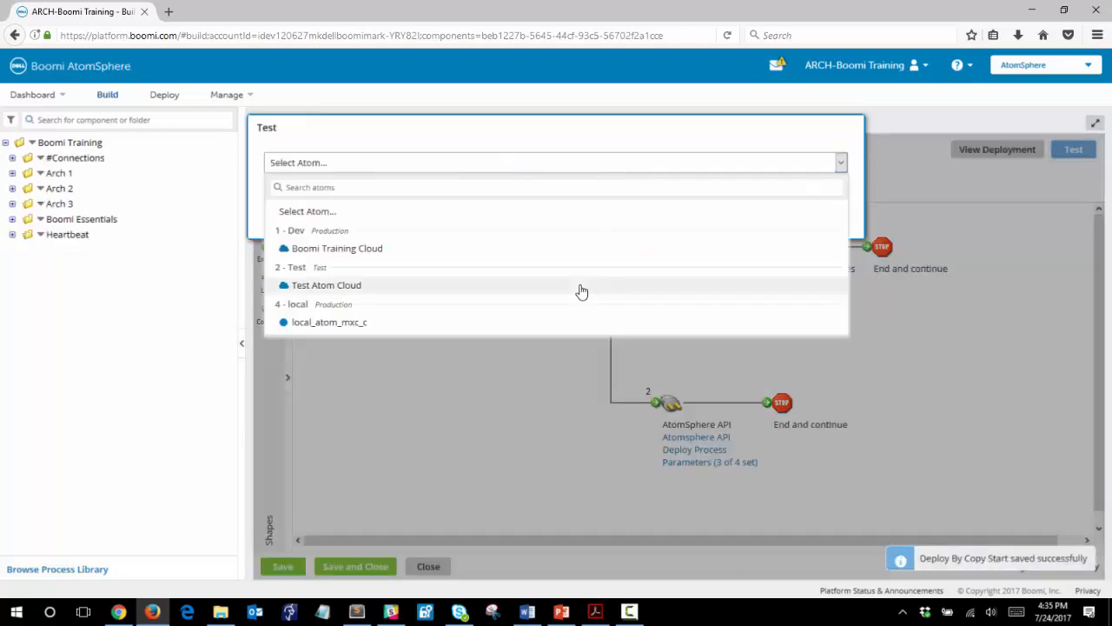
{"action": "left_click", "coordinate": [611, 291]}
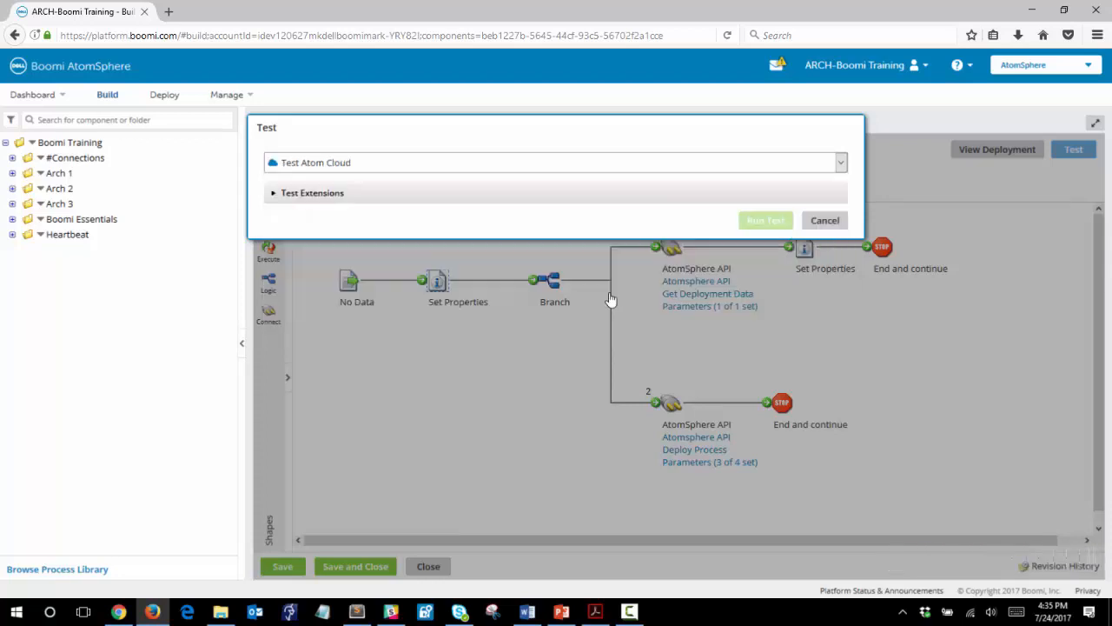
{"action": "left_click", "coordinate": [753, 224]}
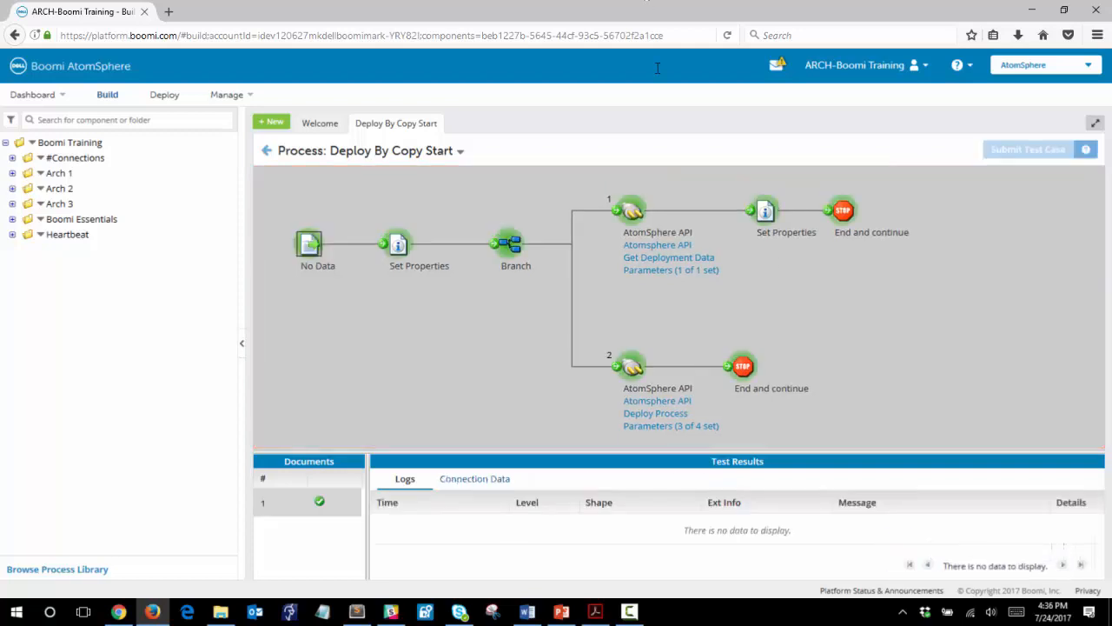
Step: View the source document that reached the End and continue shape on branch 2 of the test, then close the viewer
{"action": "left_click", "coordinate": [743, 369]}
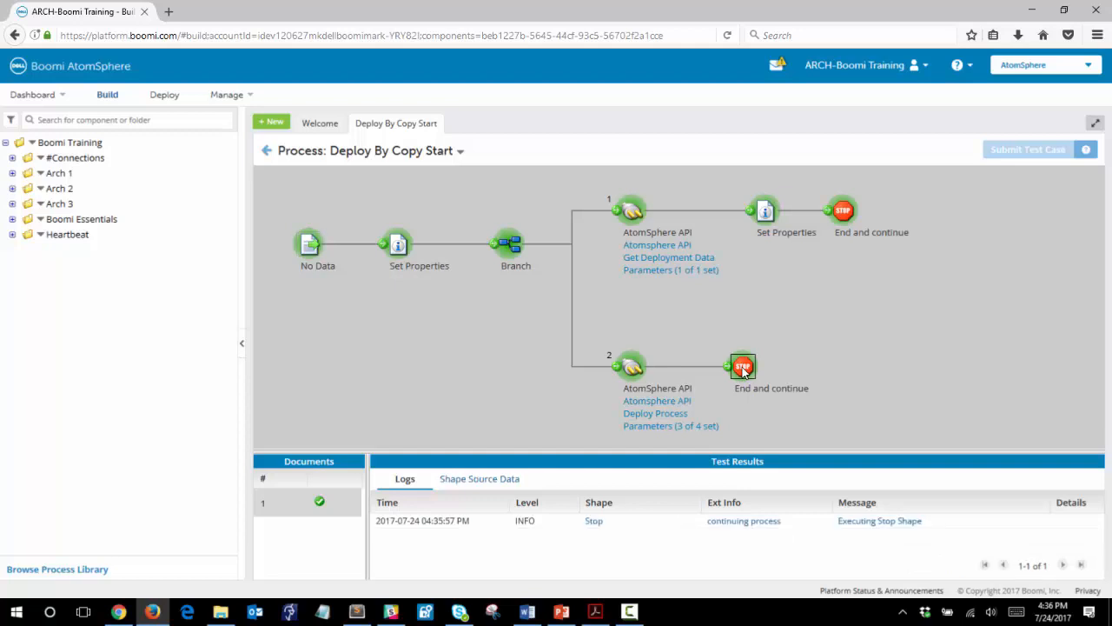
{"action": "left_click", "coordinate": [467, 484]}
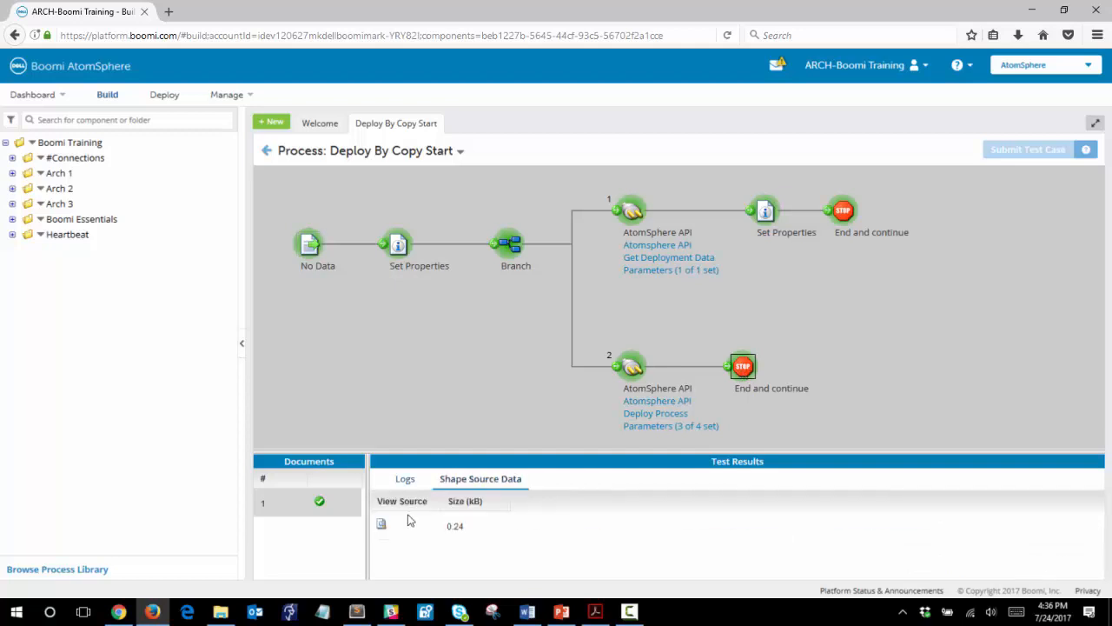
{"action": "left_click", "coordinate": [382, 525]}
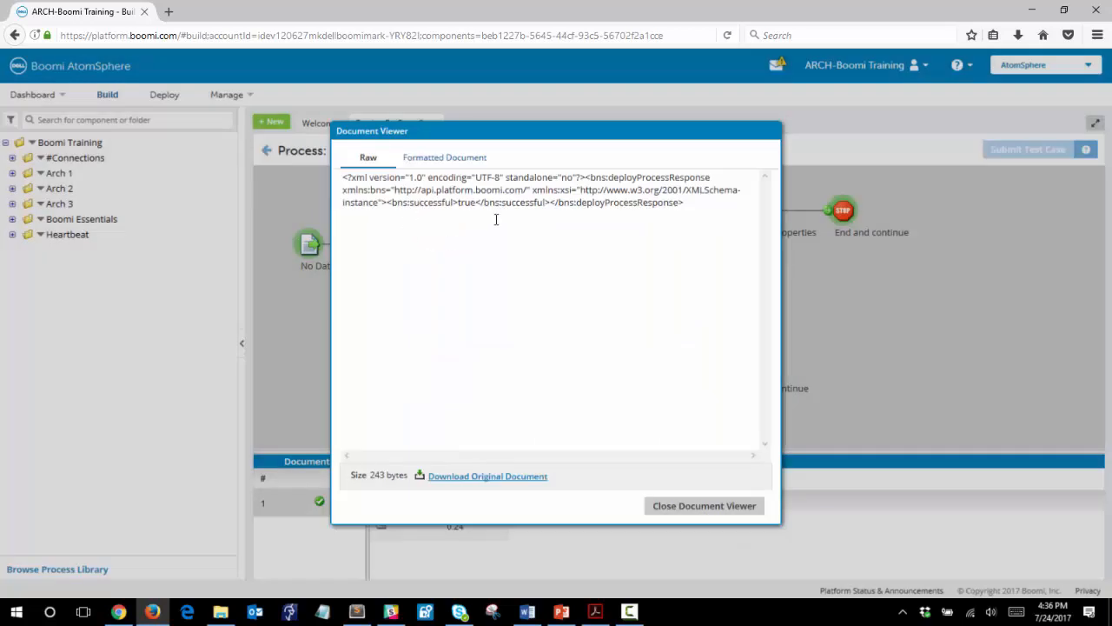
{"action": "left_click", "coordinate": [672, 508]}
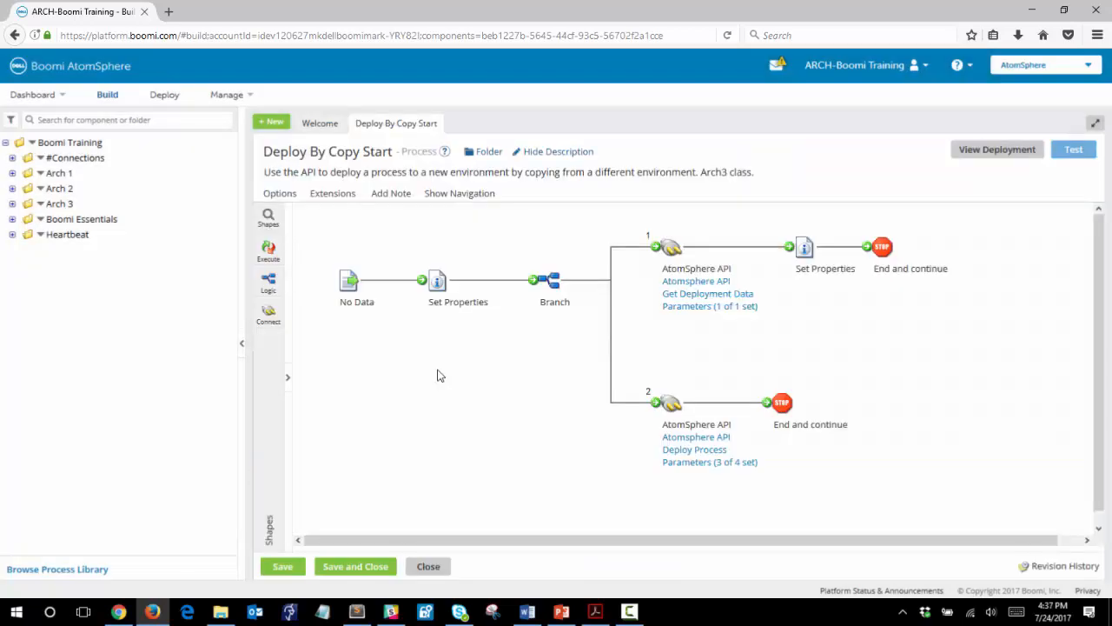
Step: Show Simple Test's process deployment history for the 3 - Production environment on the Deploy page
{"action": "left_click", "coordinate": [165, 100]}
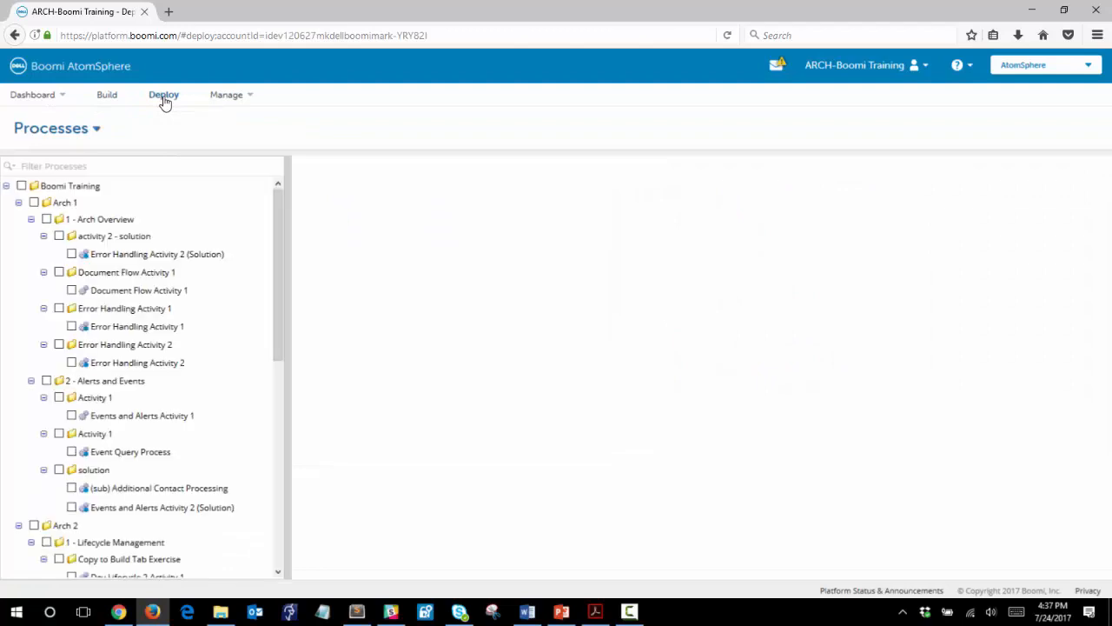
{"action": "left_click", "coordinate": [31, 219]}
{"action": "left_click", "coordinate": [32, 236]}
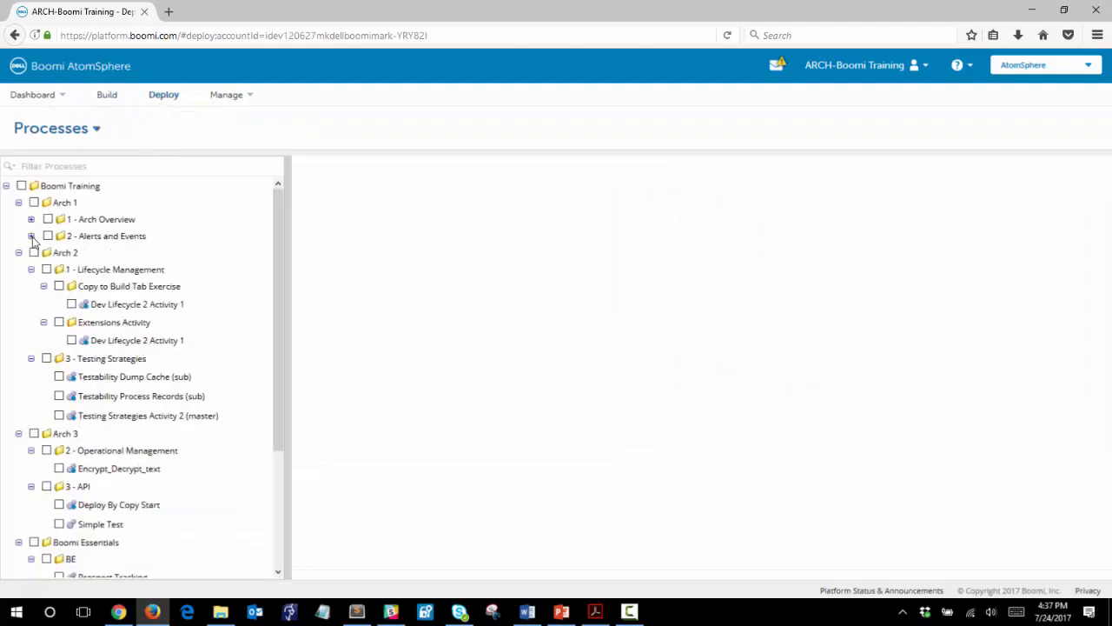
{"action": "left_click", "coordinate": [18, 251]}
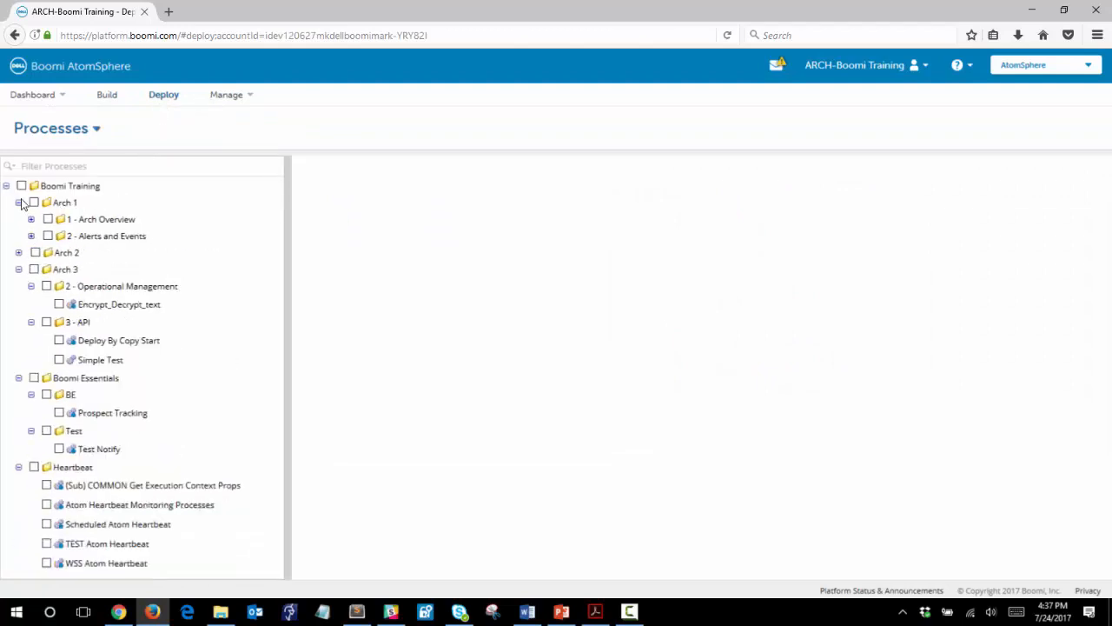
{"action": "left_click", "coordinate": [18, 201]}
{"action": "left_click", "coordinate": [87, 326]}
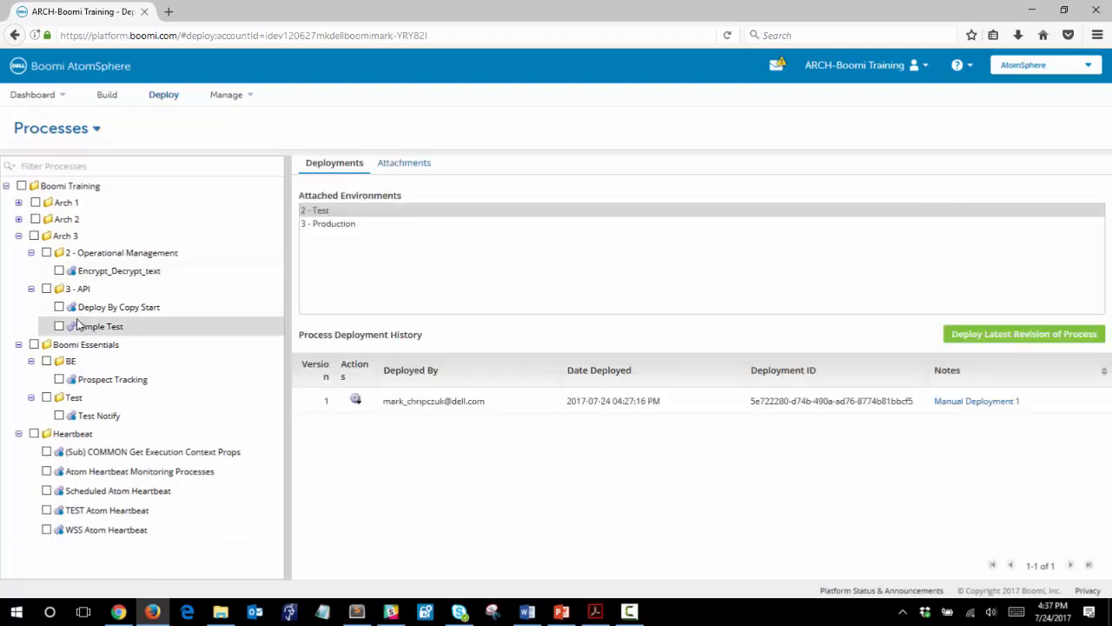
{"action": "left_click", "coordinate": [330, 224]}
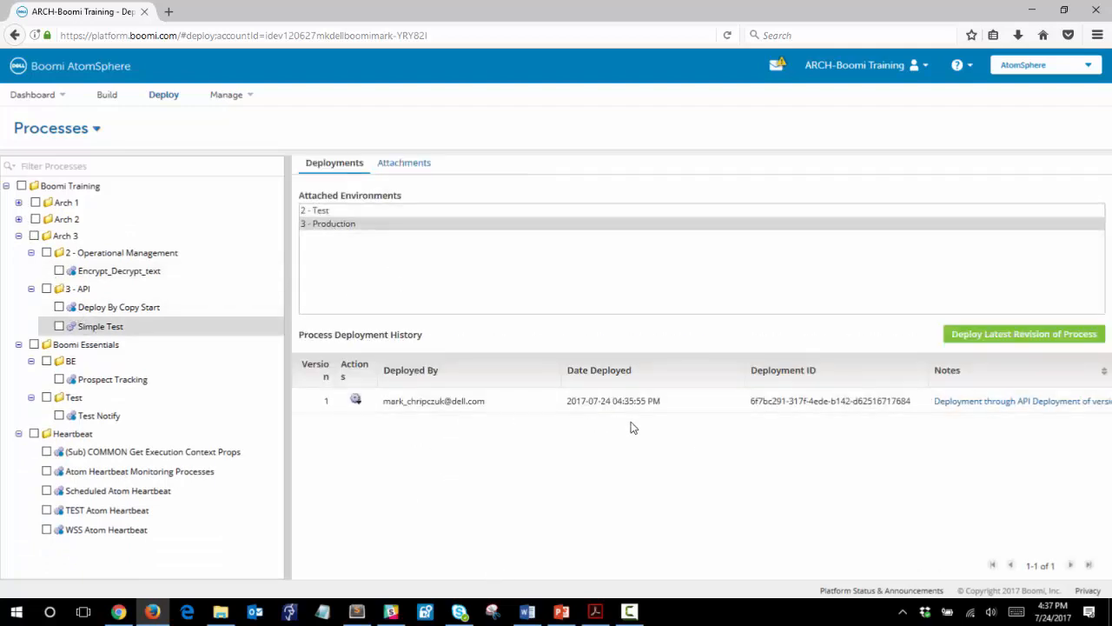
Step: Read the full notes of Simple Test's version 1 deployment in 3 - Production and close them
{"action": "left_click", "coordinate": [978, 403]}
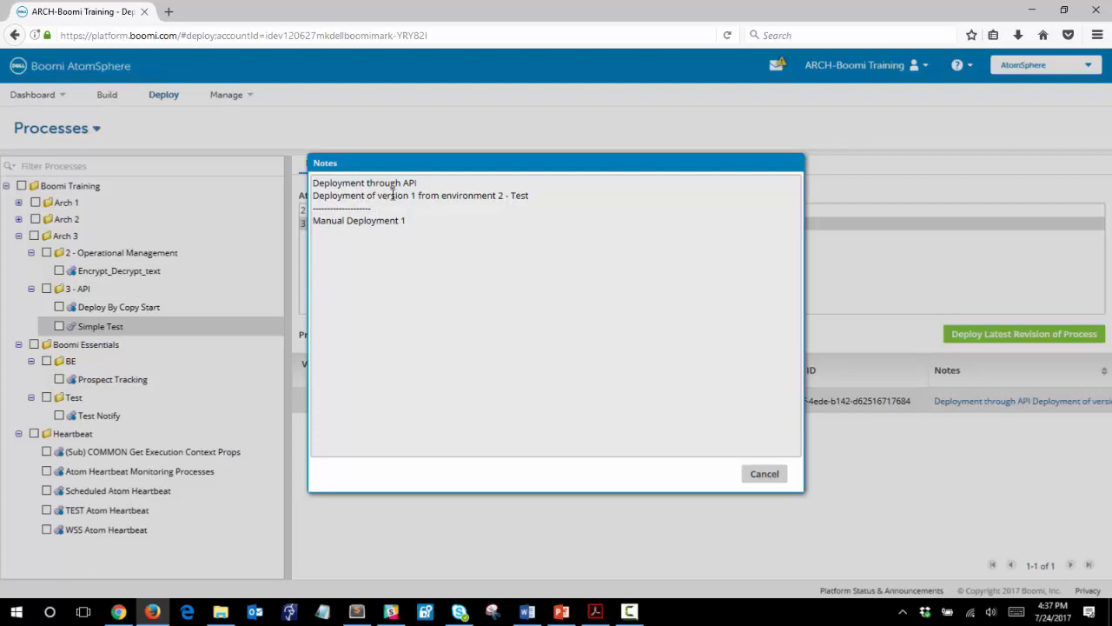
{"action": "left_click", "coordinate": [765, 474]}
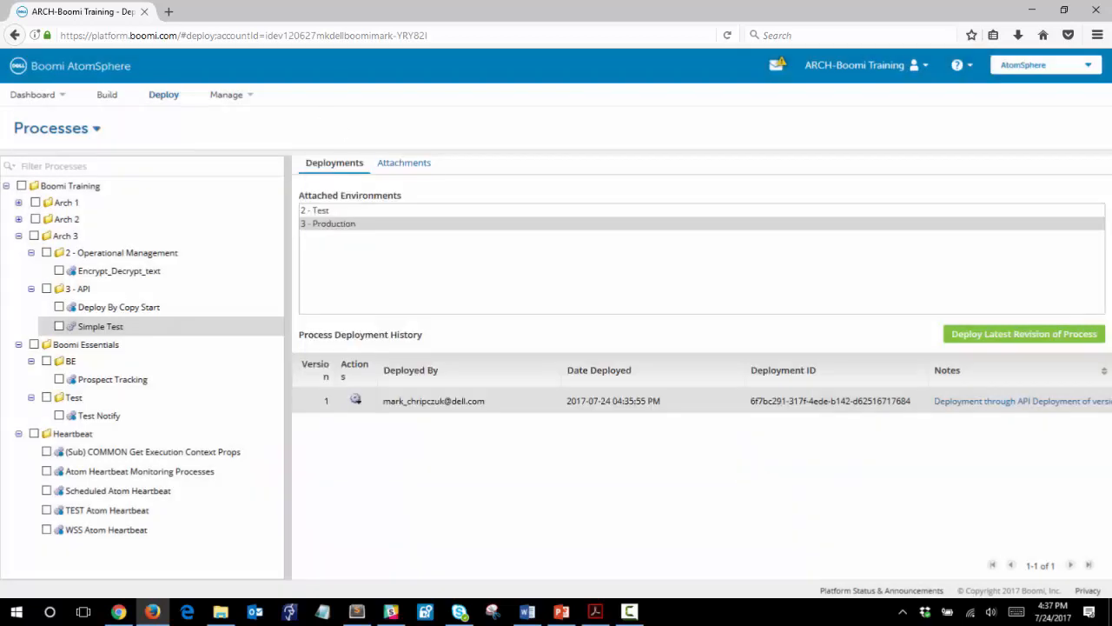
{"action": "key", "text": "alt+Tab"}
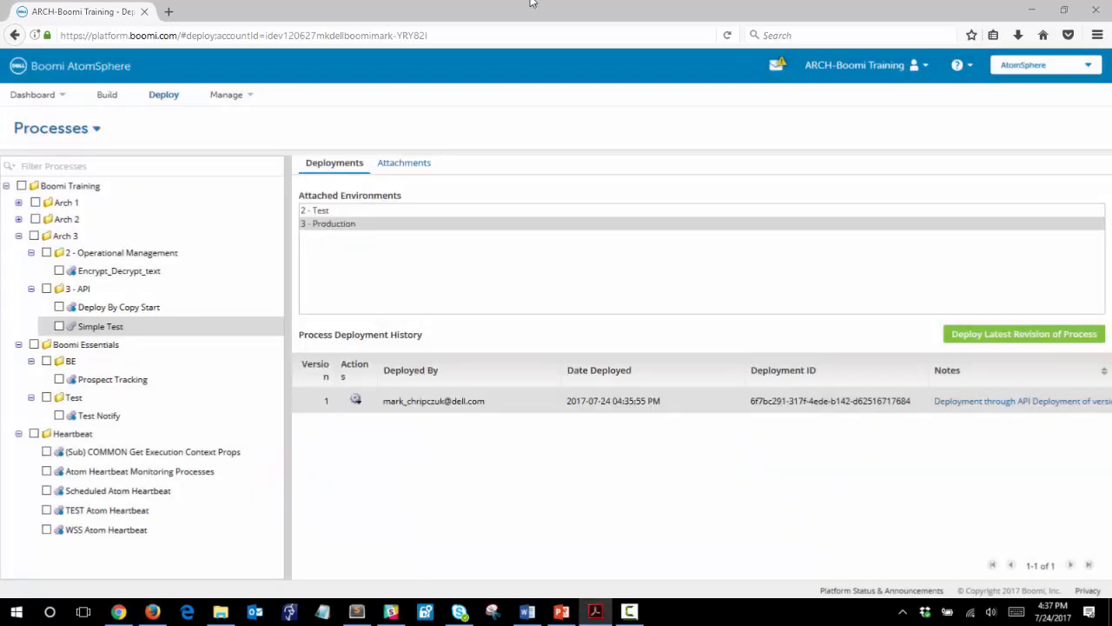